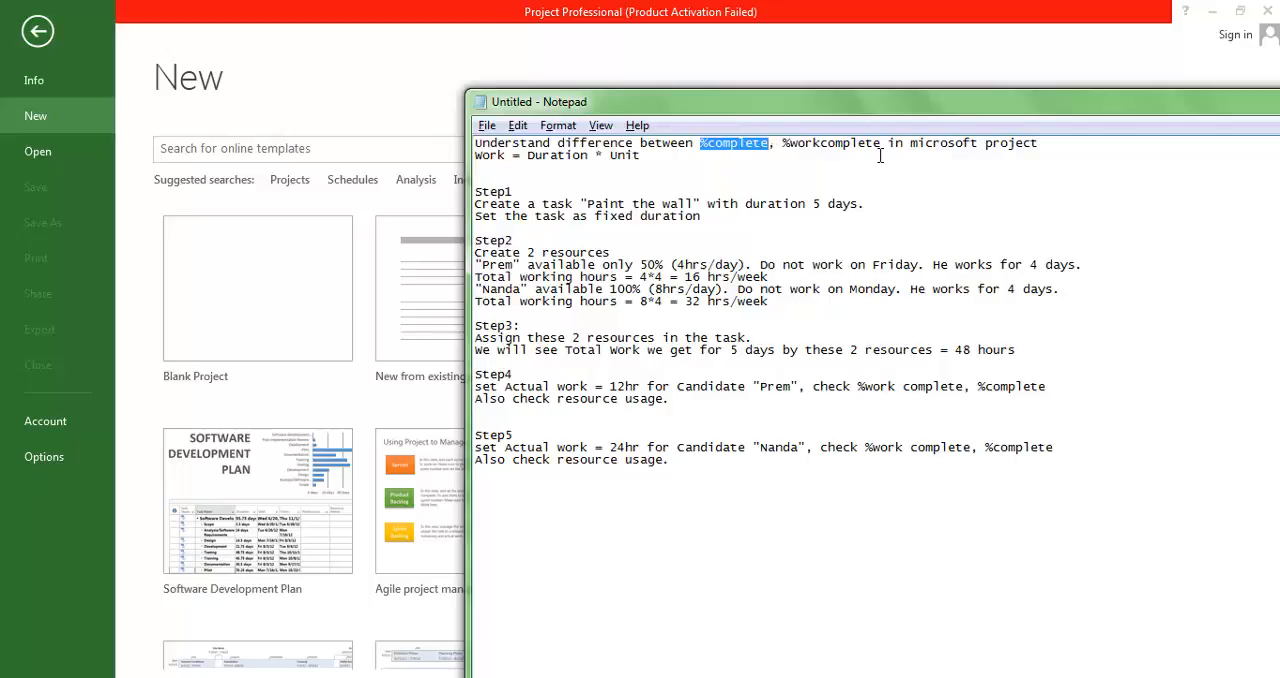
Read the Notepad exercise notes on %complete and %workcomplete, and start a blank project in Microsoft Project.
drag(783, 143, 883, 147)
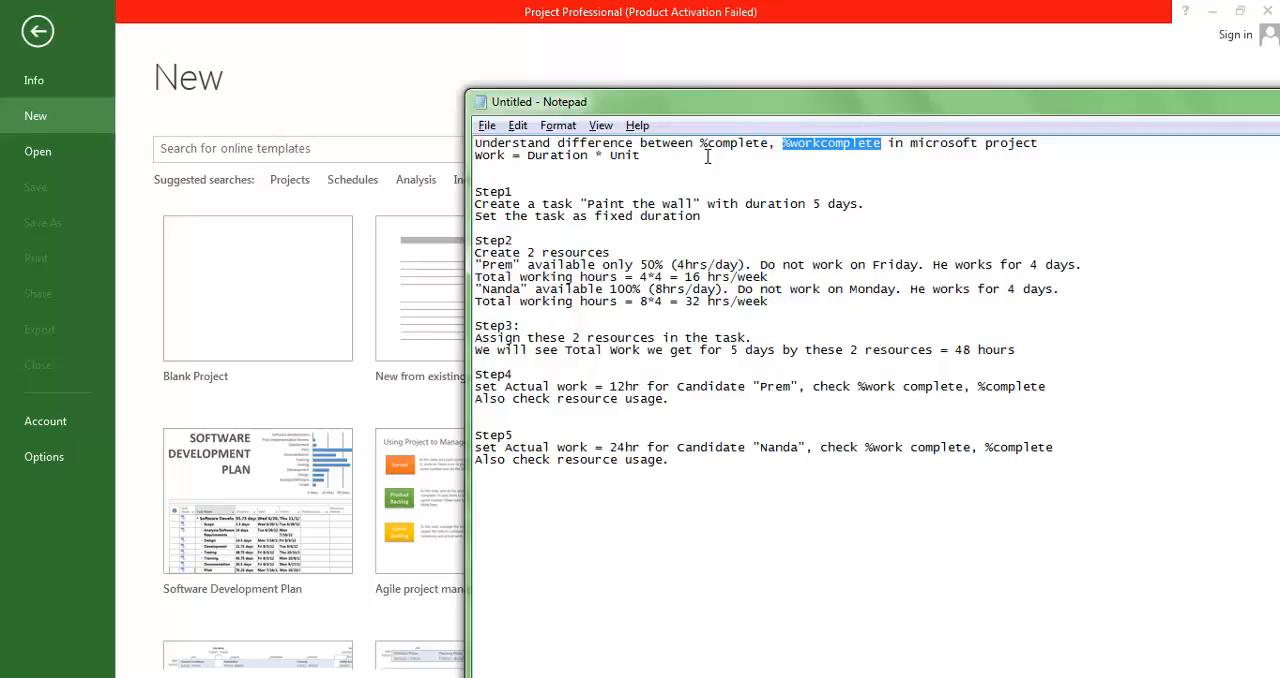
drag(701, 145, 895, 150)
drag(701, 148, 1019, 149)
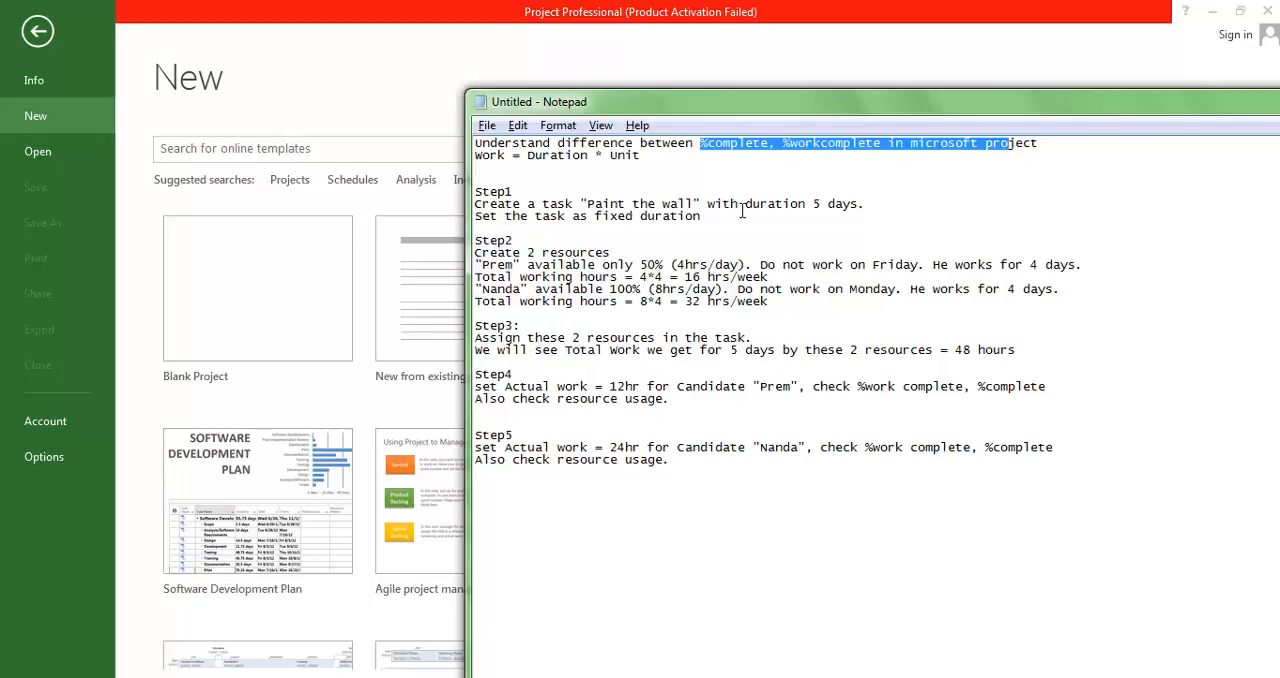
drag(510, 179, 618, 516)
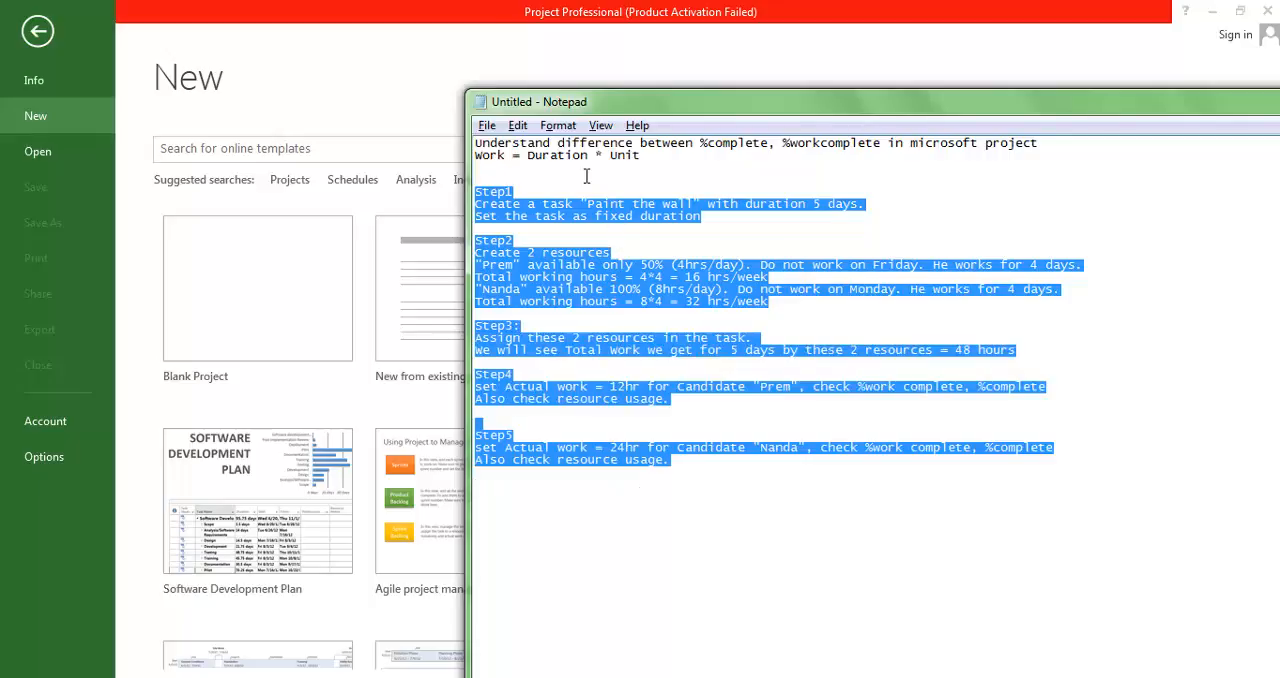
click(255, 289)
click(256, 289)
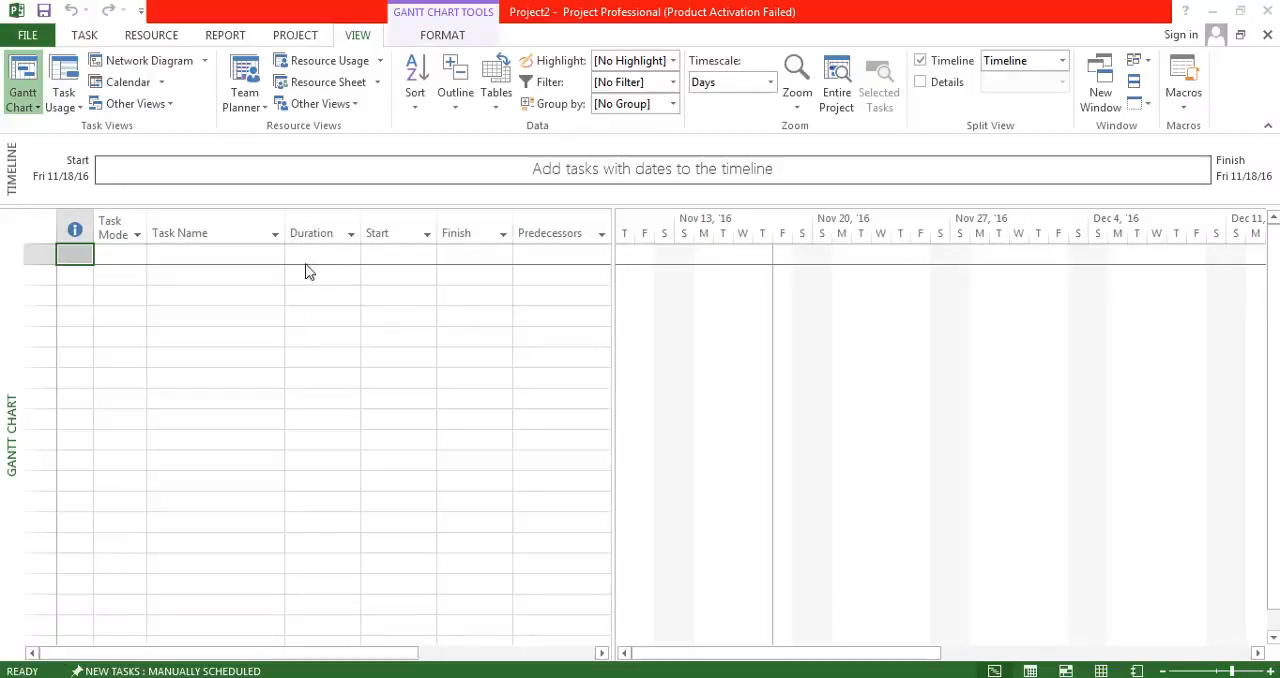
Check step 1 of the Notepad notes and add the task "Paint the wall" with a 5-day duration starting Mon 11/21/16.
key(alt+Tab)
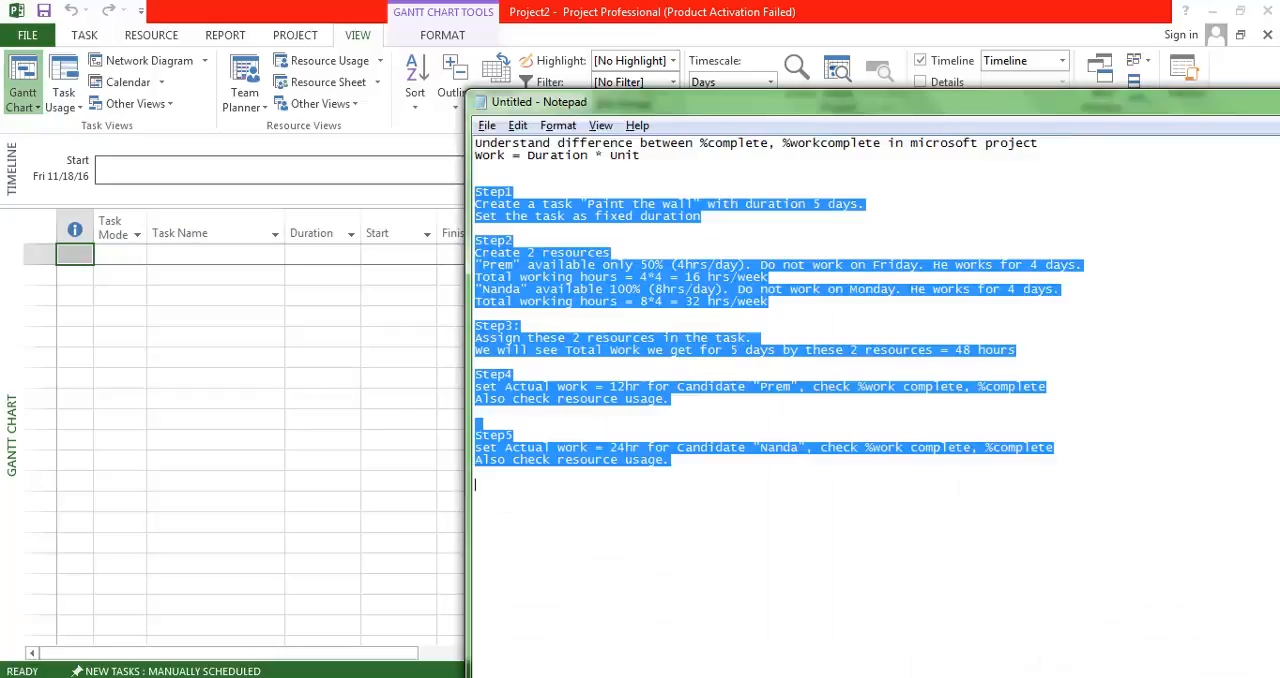
click(615, 224)
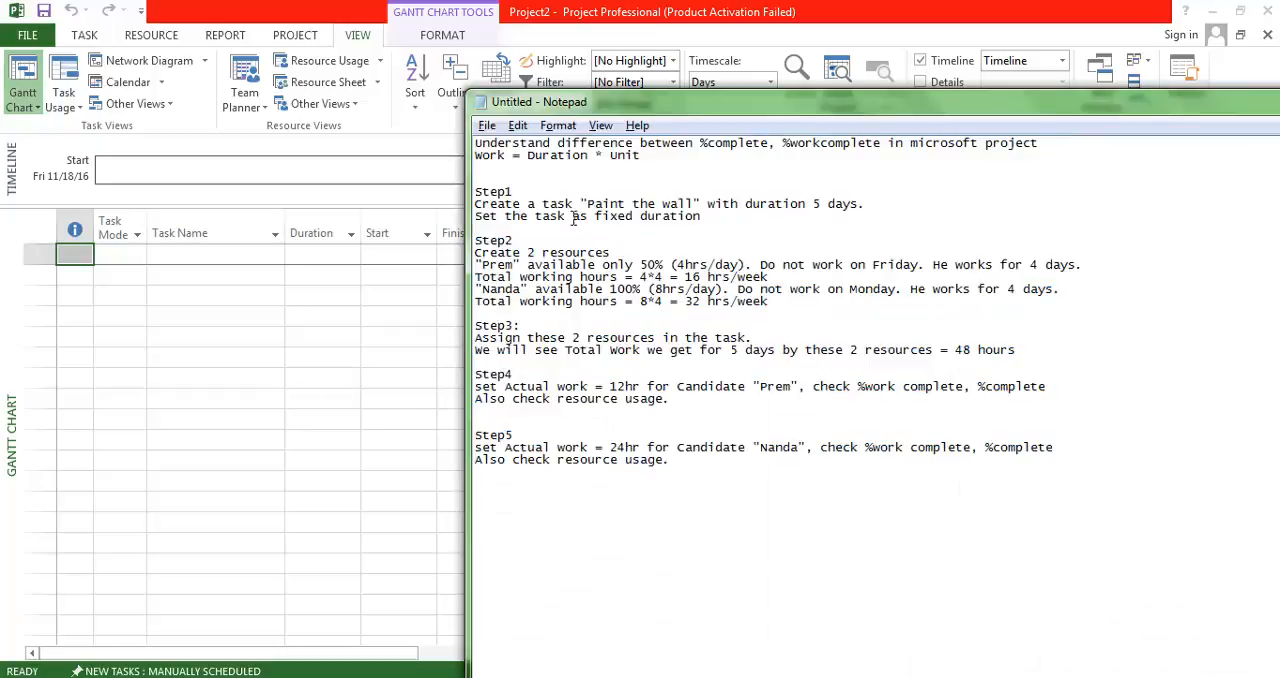
drag(521, 205, 739, 216)
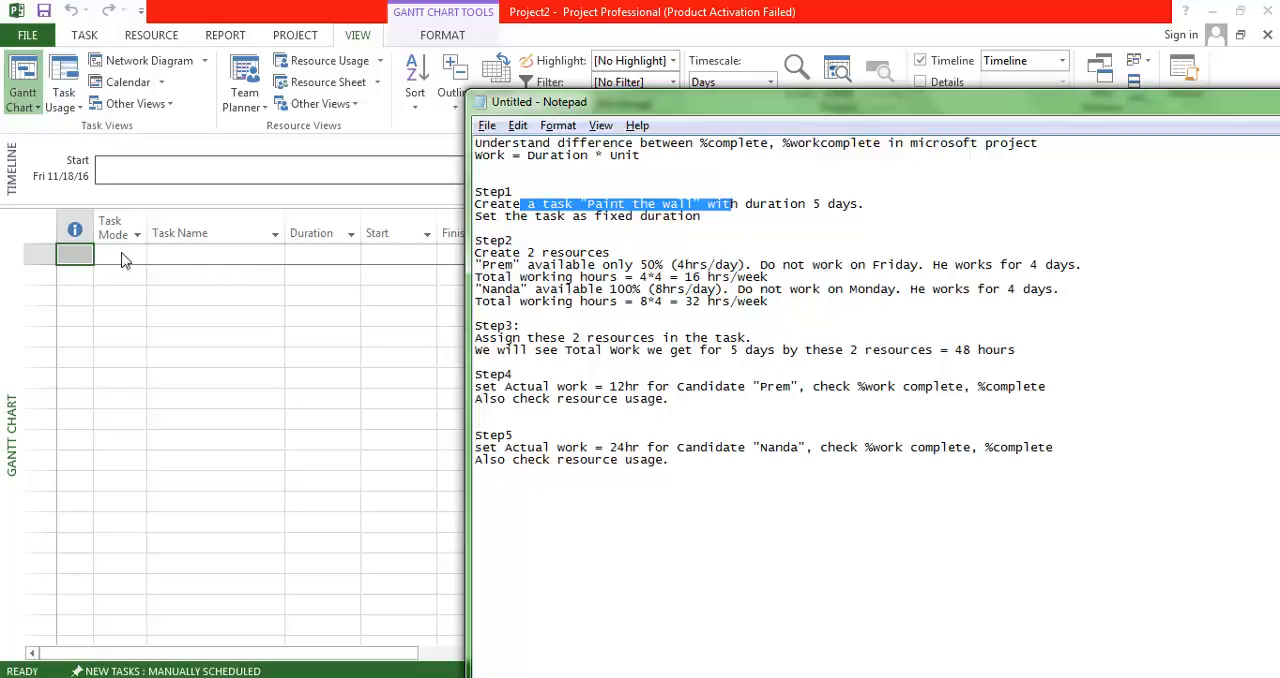
click(206, 262)
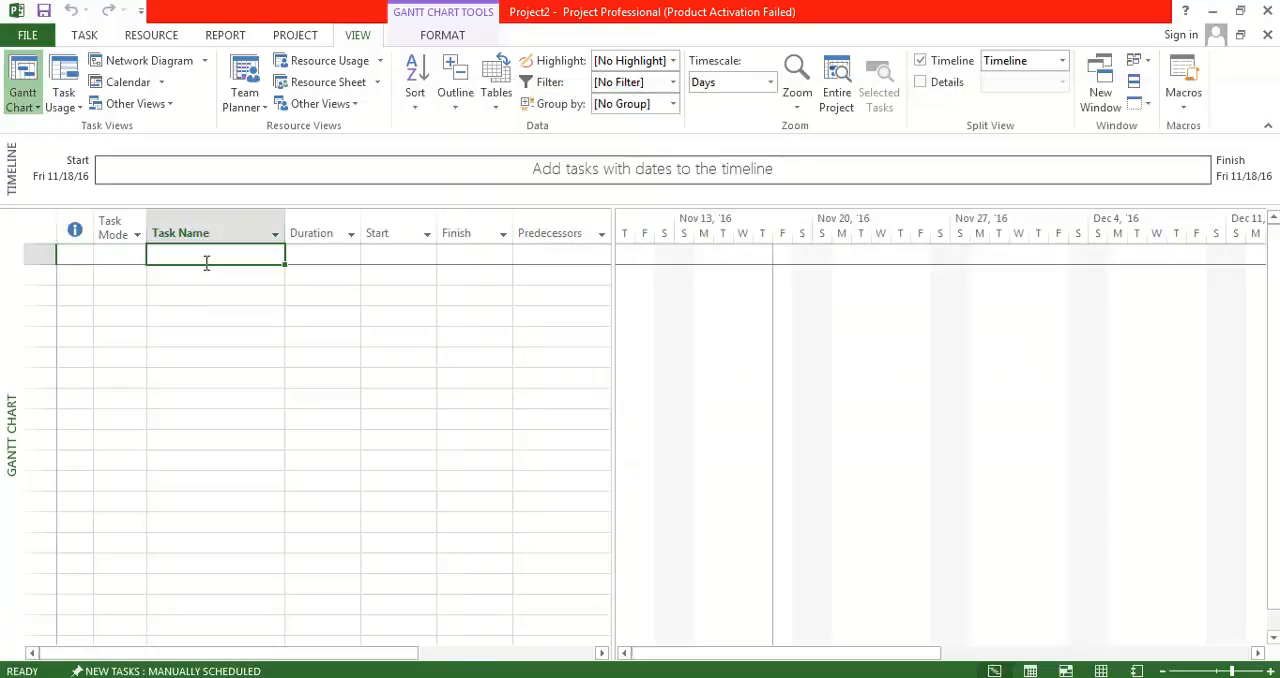
text(Paint the wall)
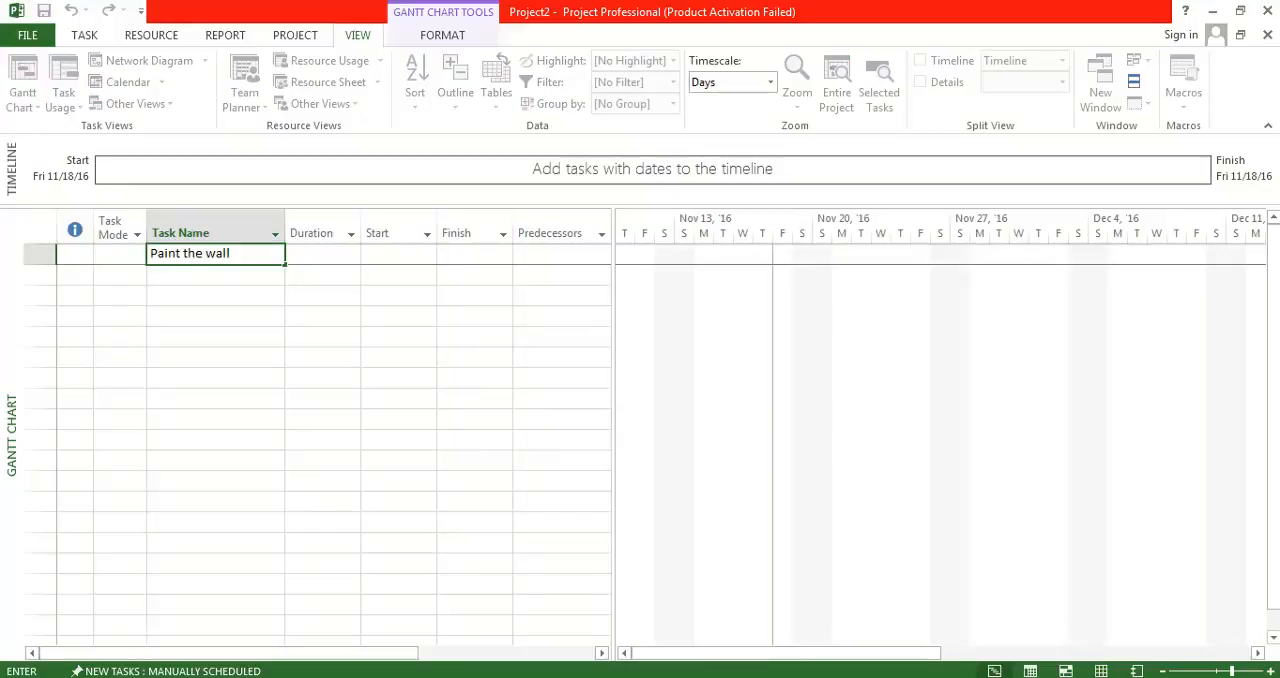
key(Tab)
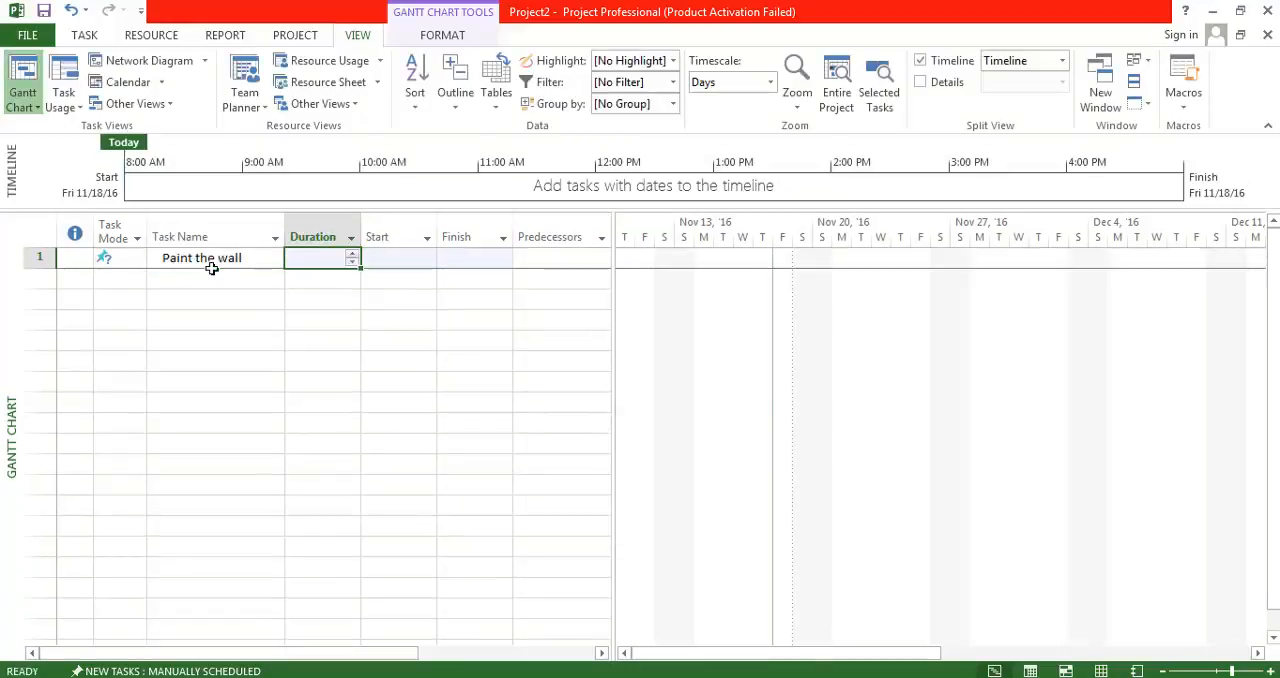
text(5 days)
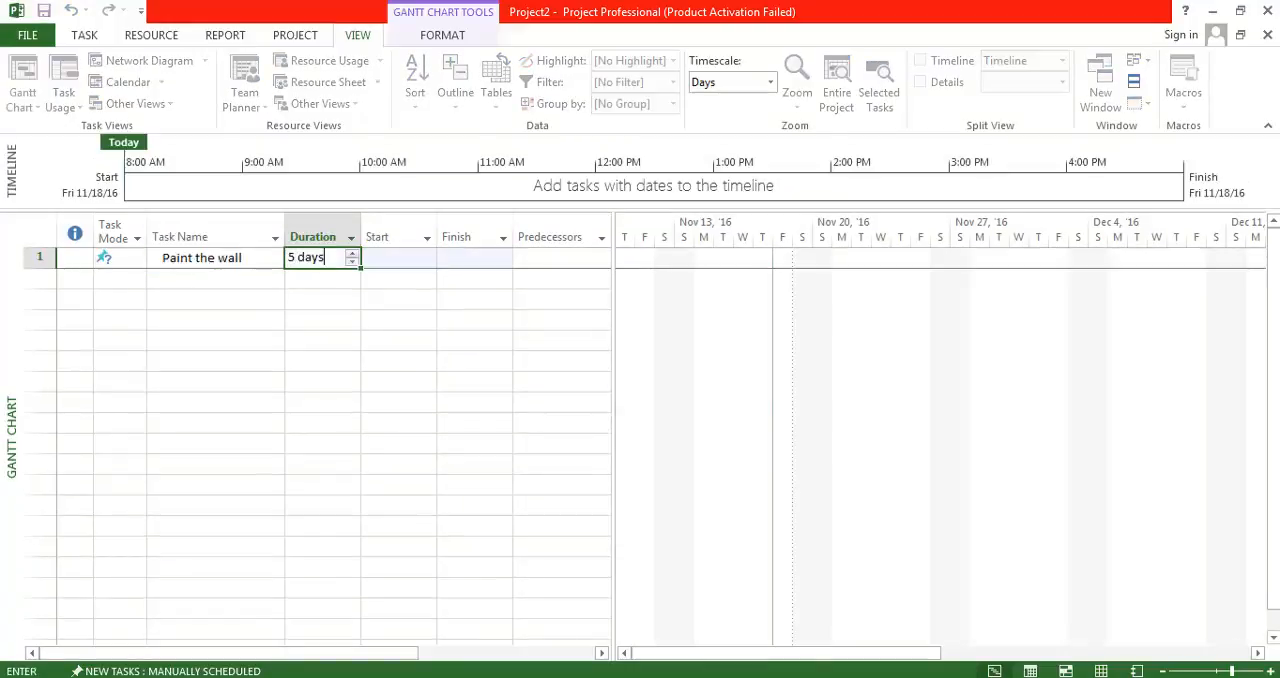
key(Tab)
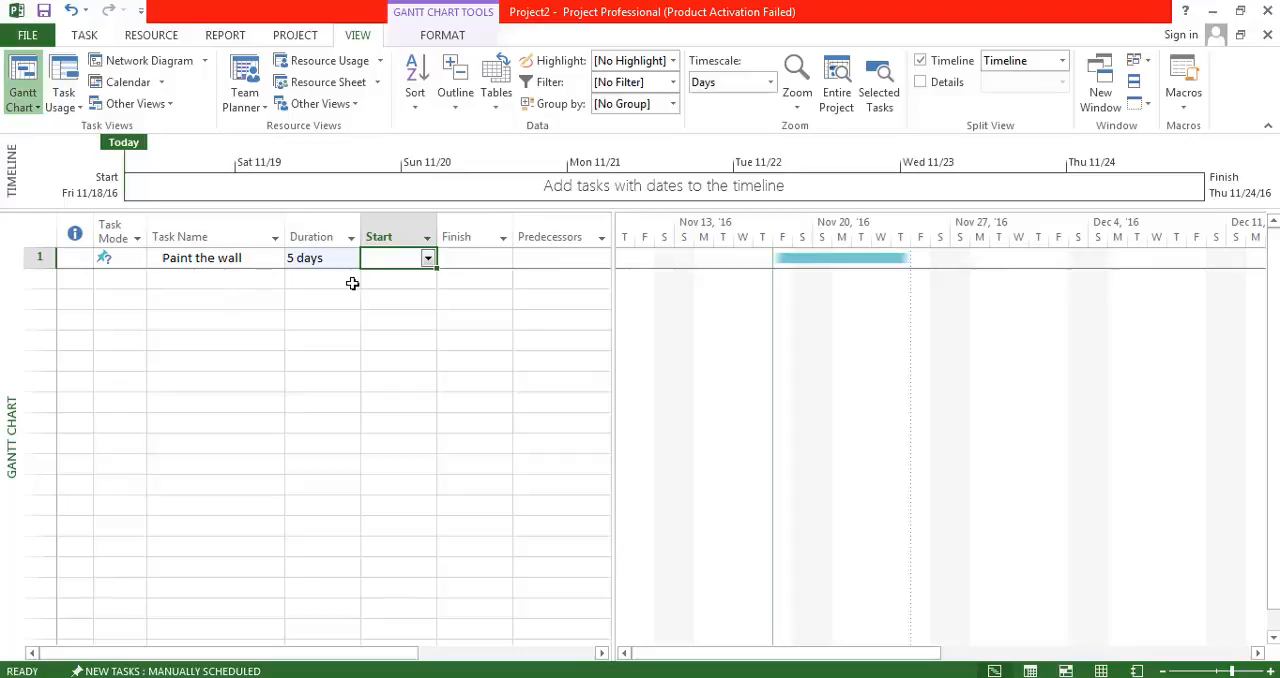
click(428, 259)
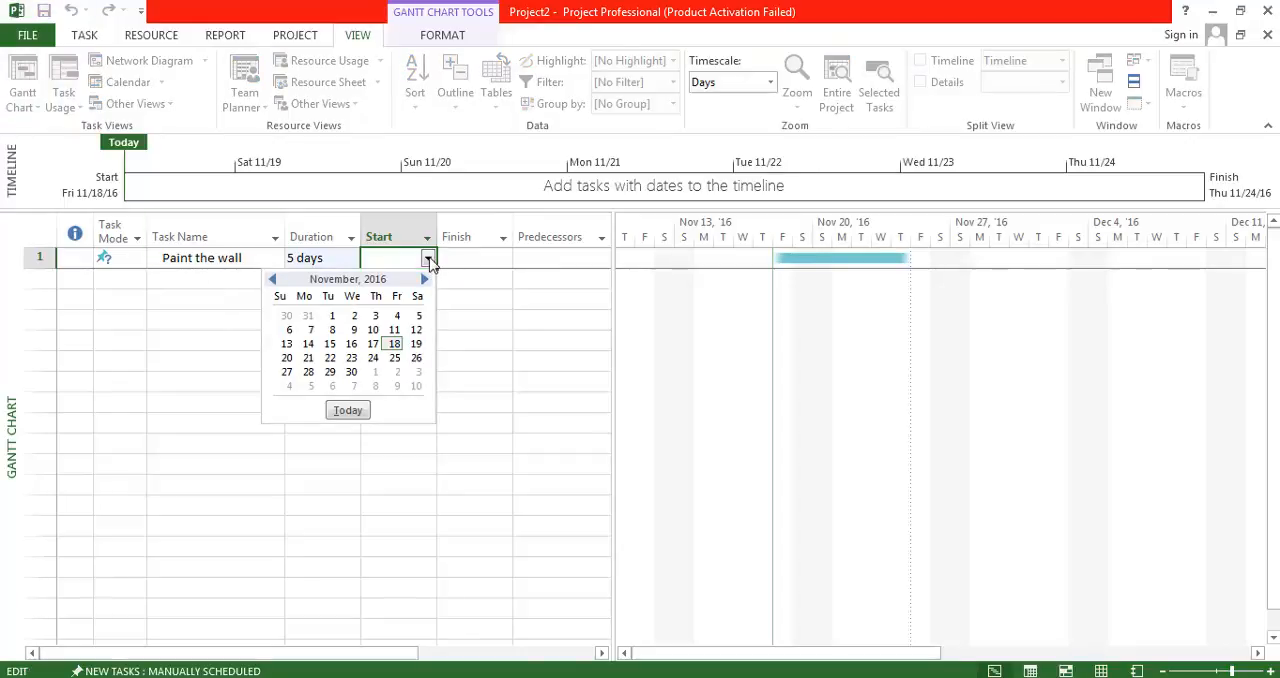
click(309, 358)
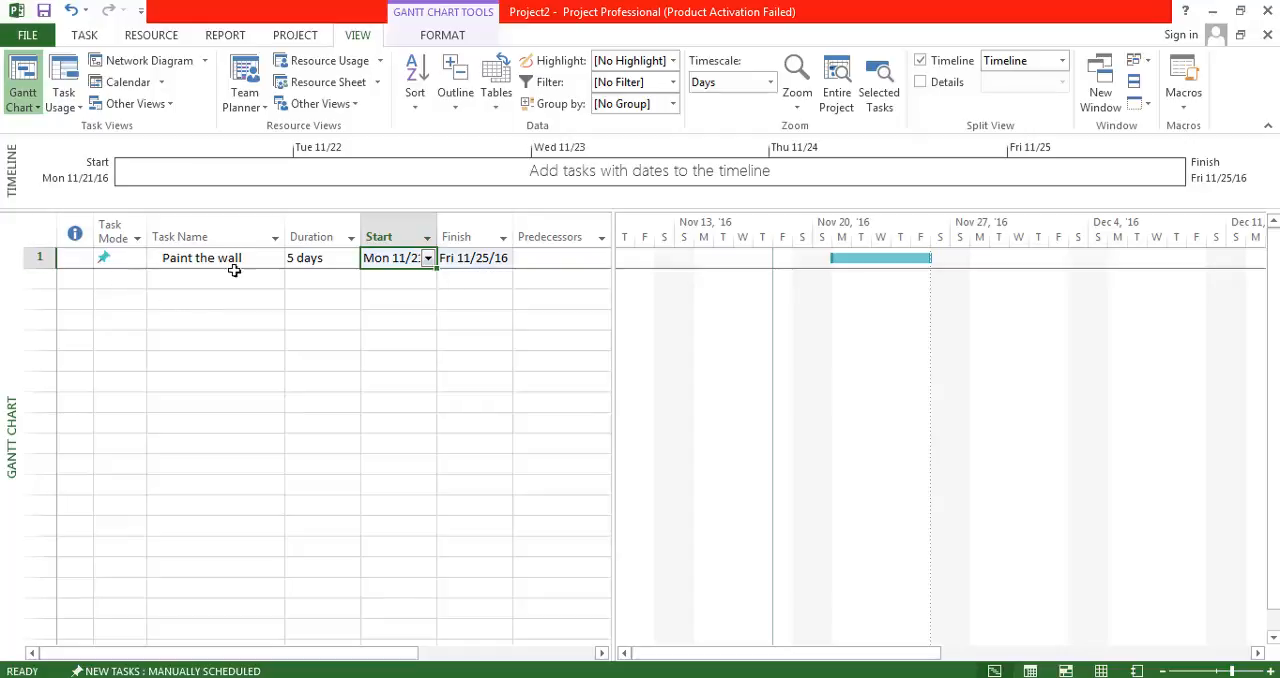
Switch the "Paint the wall" task from manual to automatic scheduling.
click(133, 266)
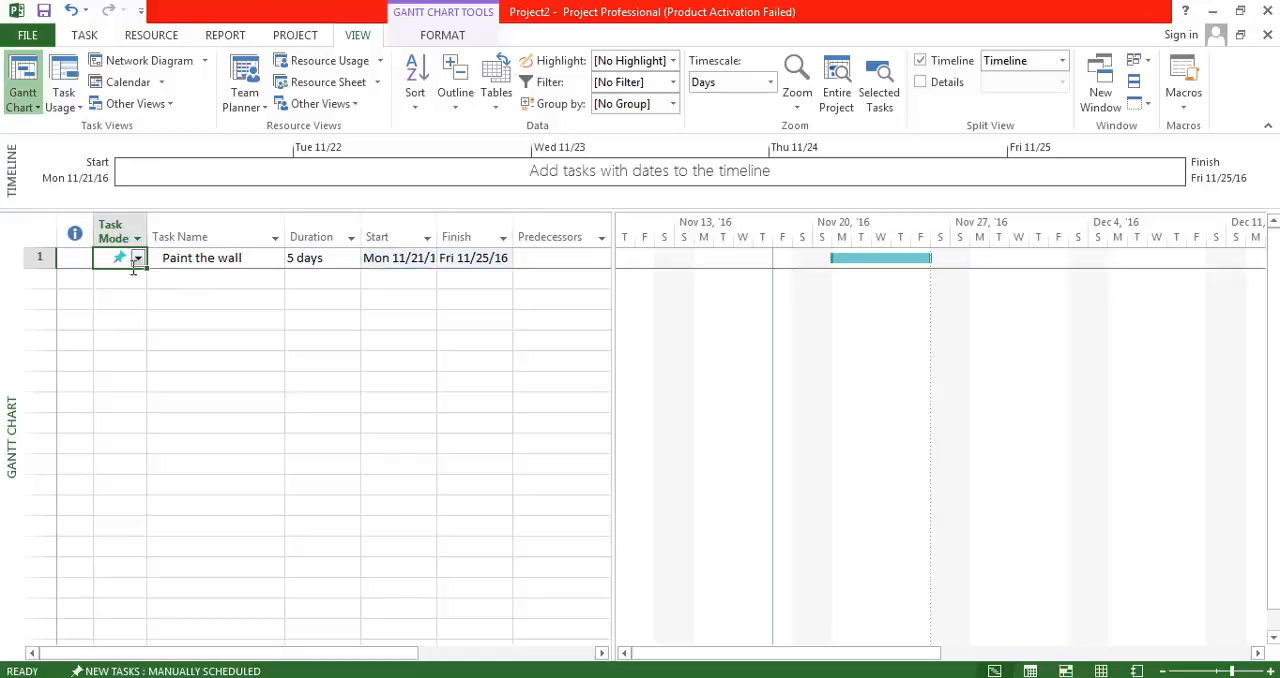
click(138, 258)
click(140, 260)
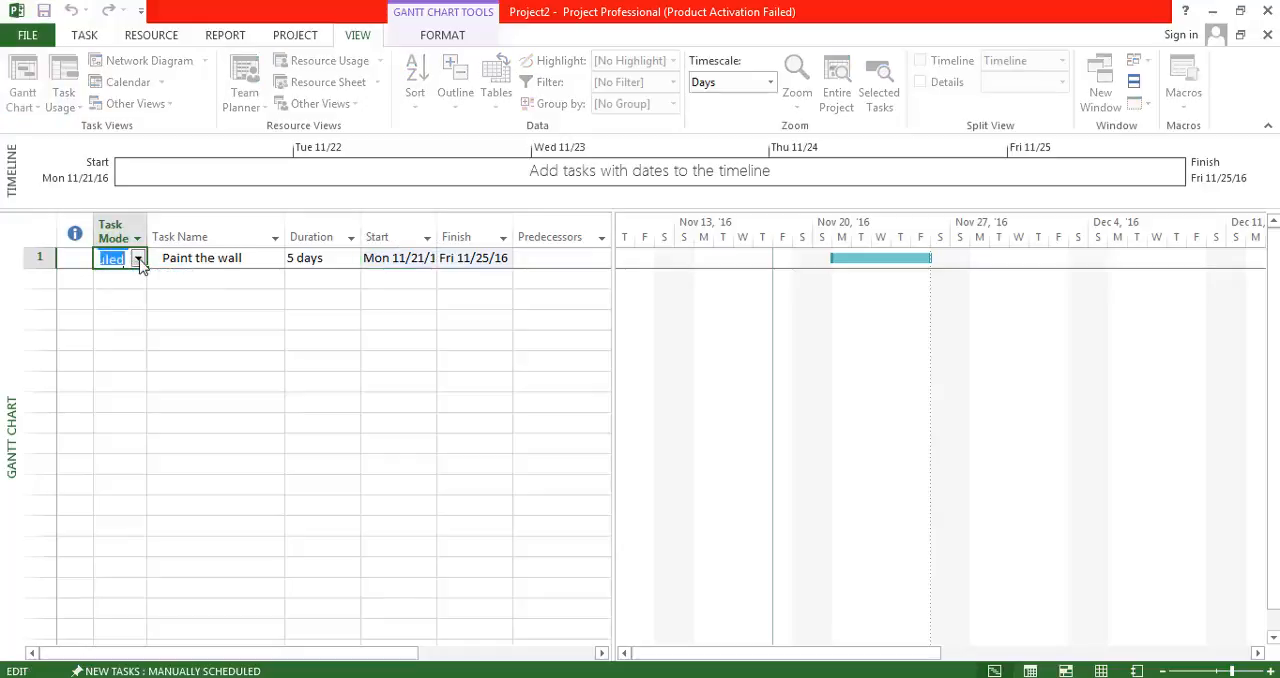
click(89, 40)
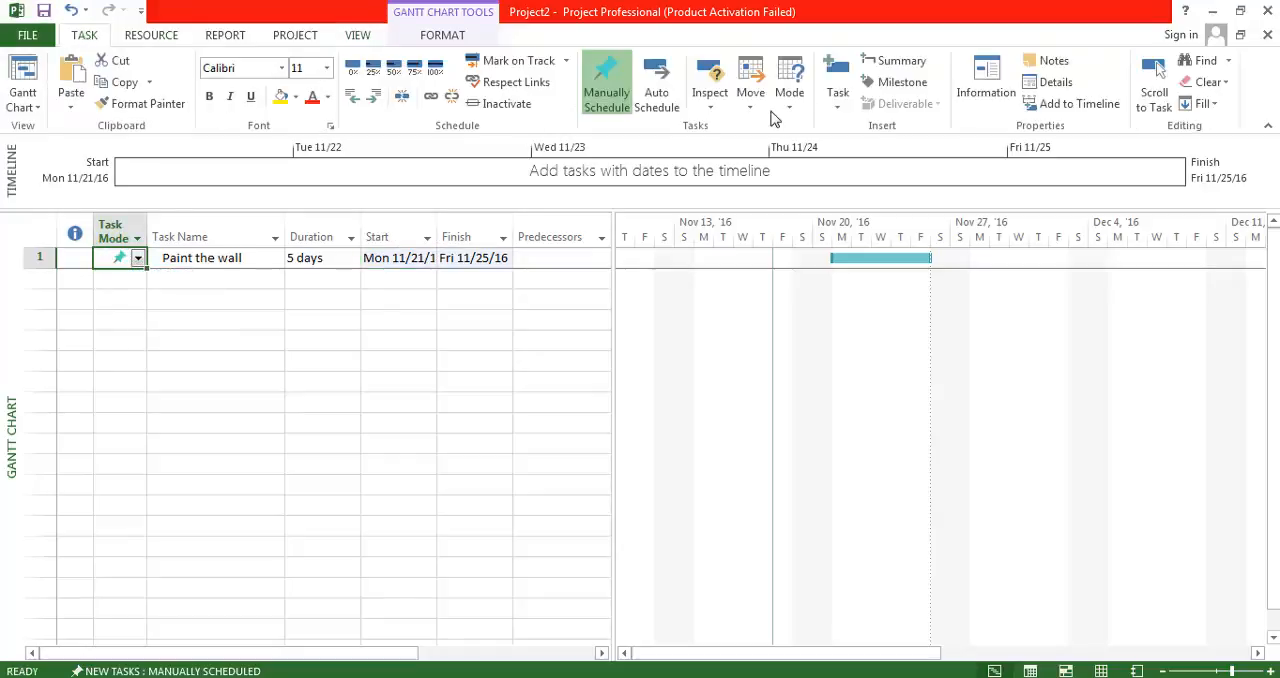
click(648, 88)
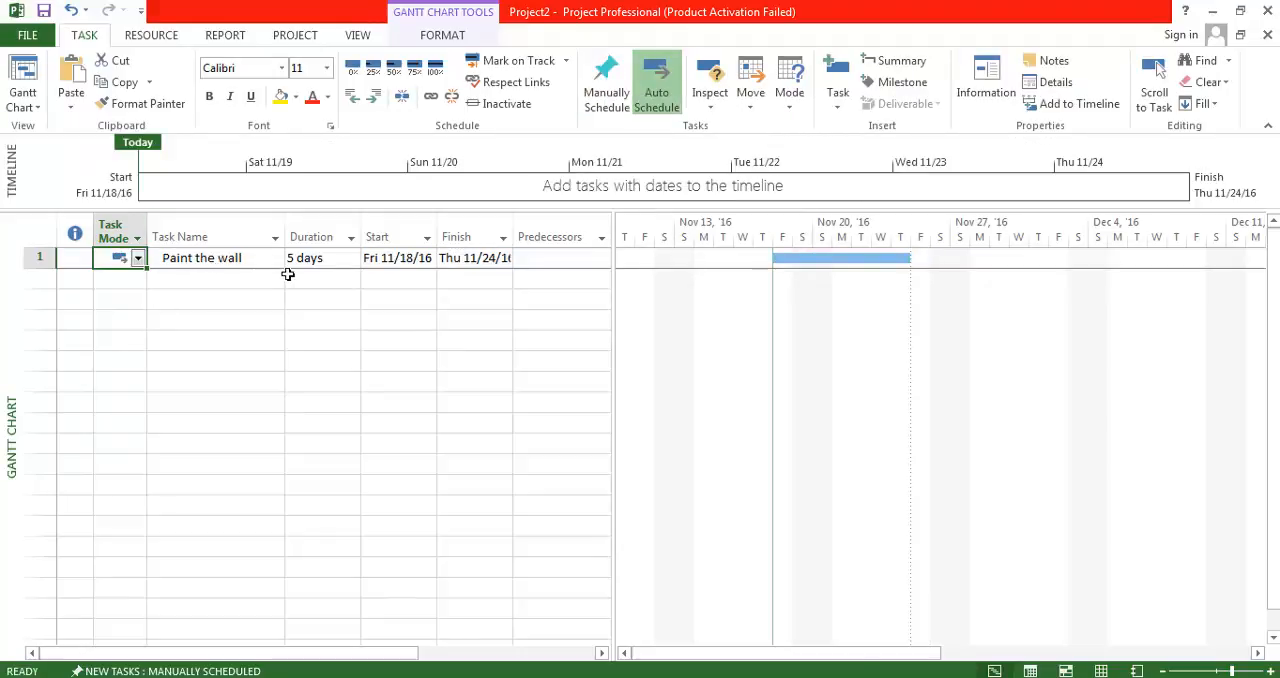
Set the start date of the auto-scheduled "Paint the wall" task to Mon 11/21/16.
click(425, 262)
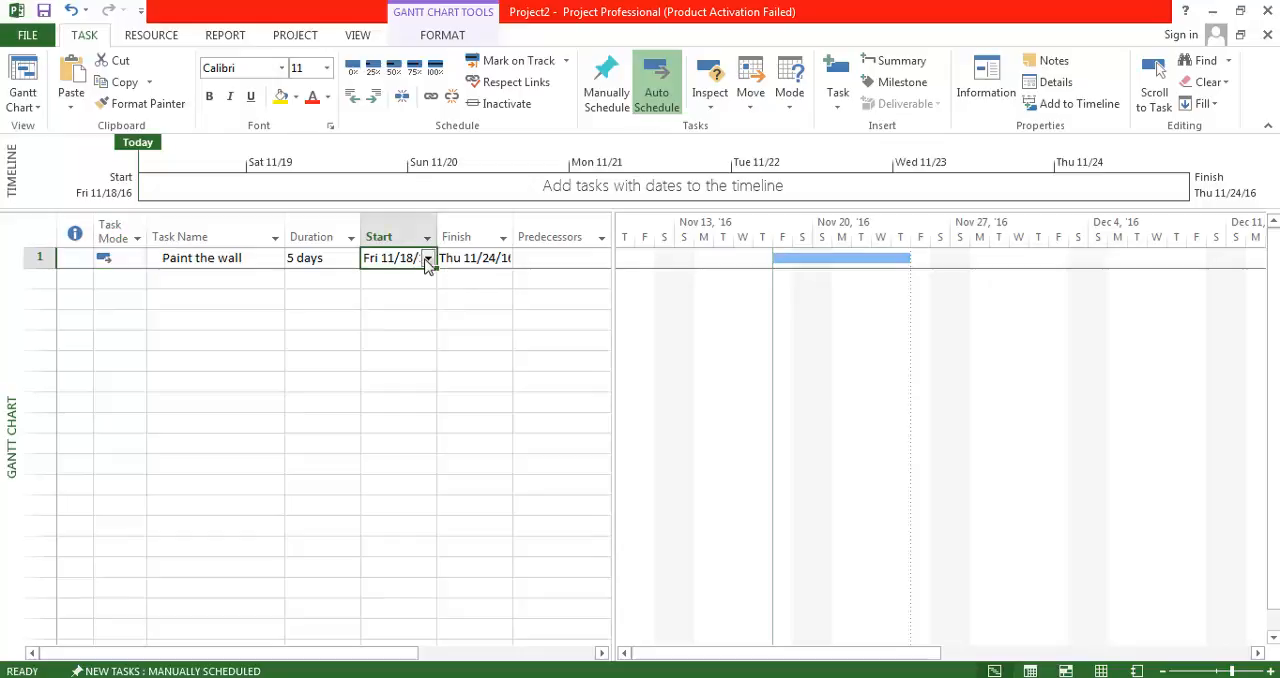
click(427, 260)
click(307, 360)
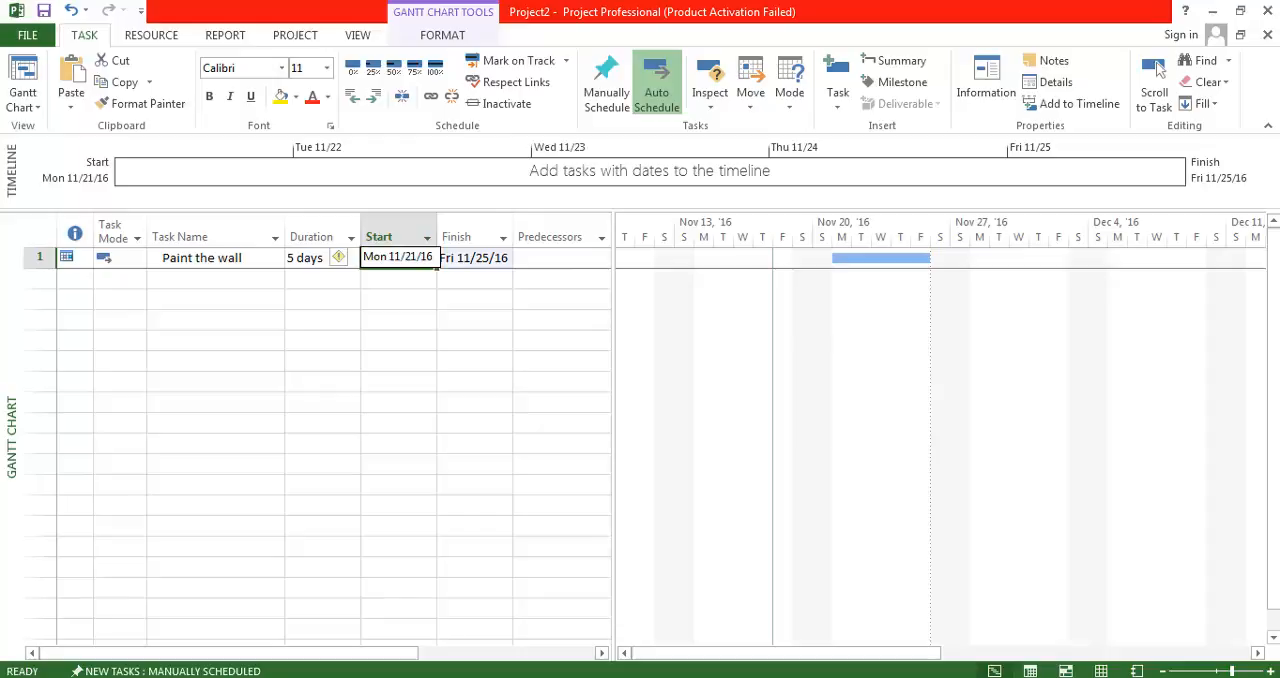
Show the Task Form details for "Paint the wall" and set its task type to Fixed Duration.
click(230, 262)
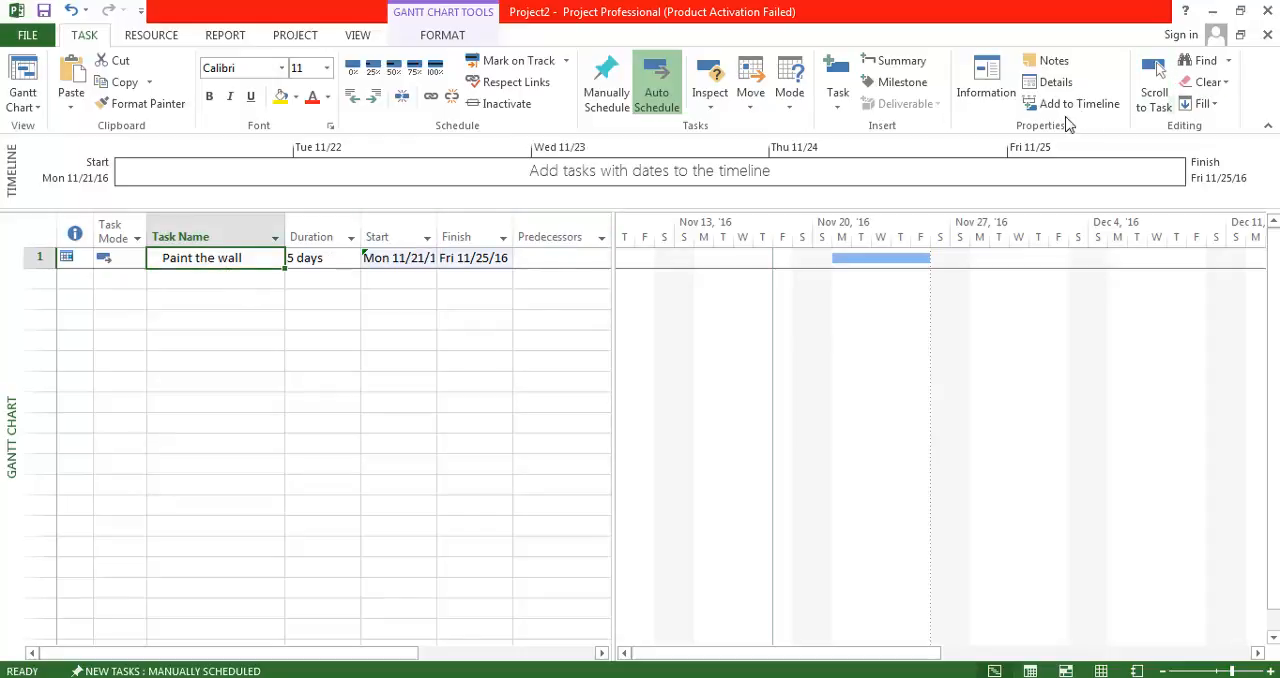
click(362, 38)
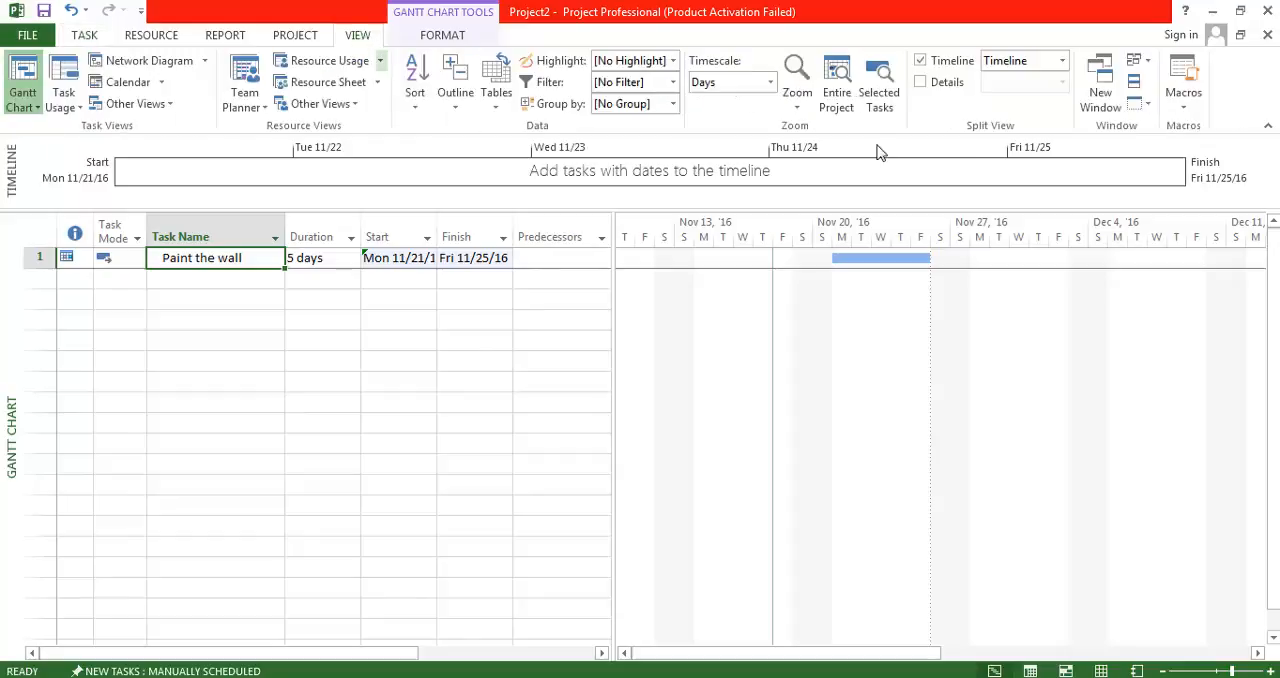
click(920, 82)
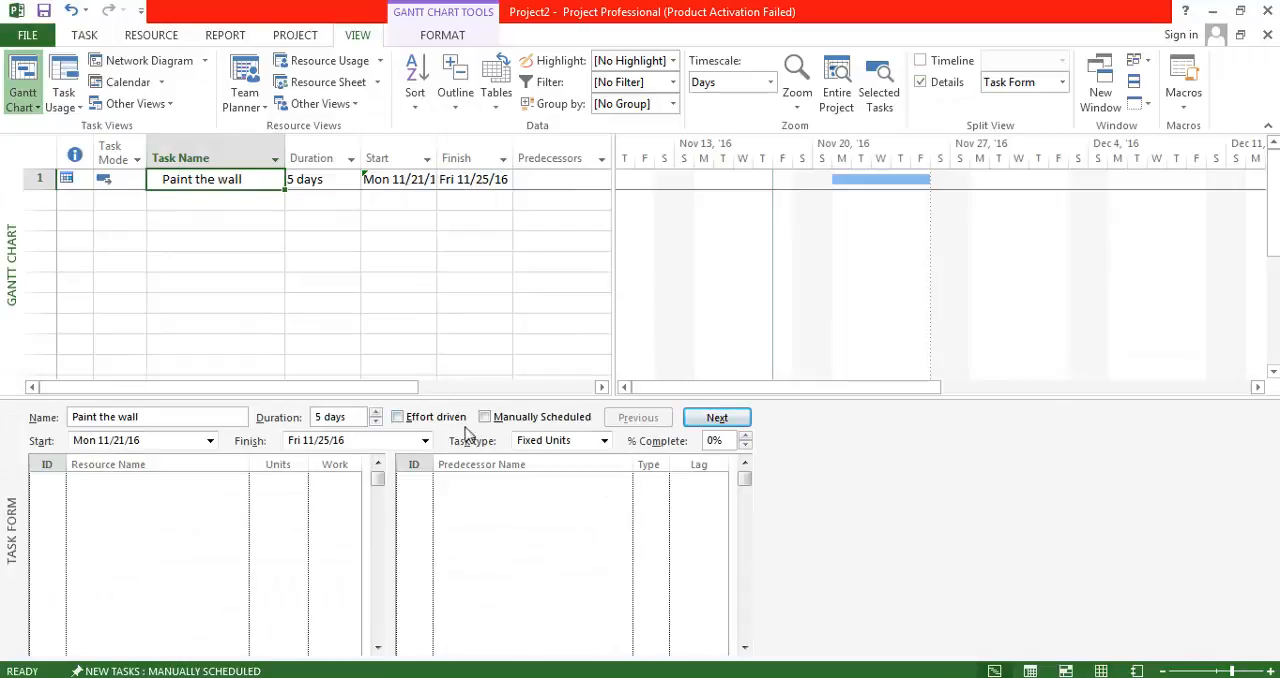
click(570, 441)
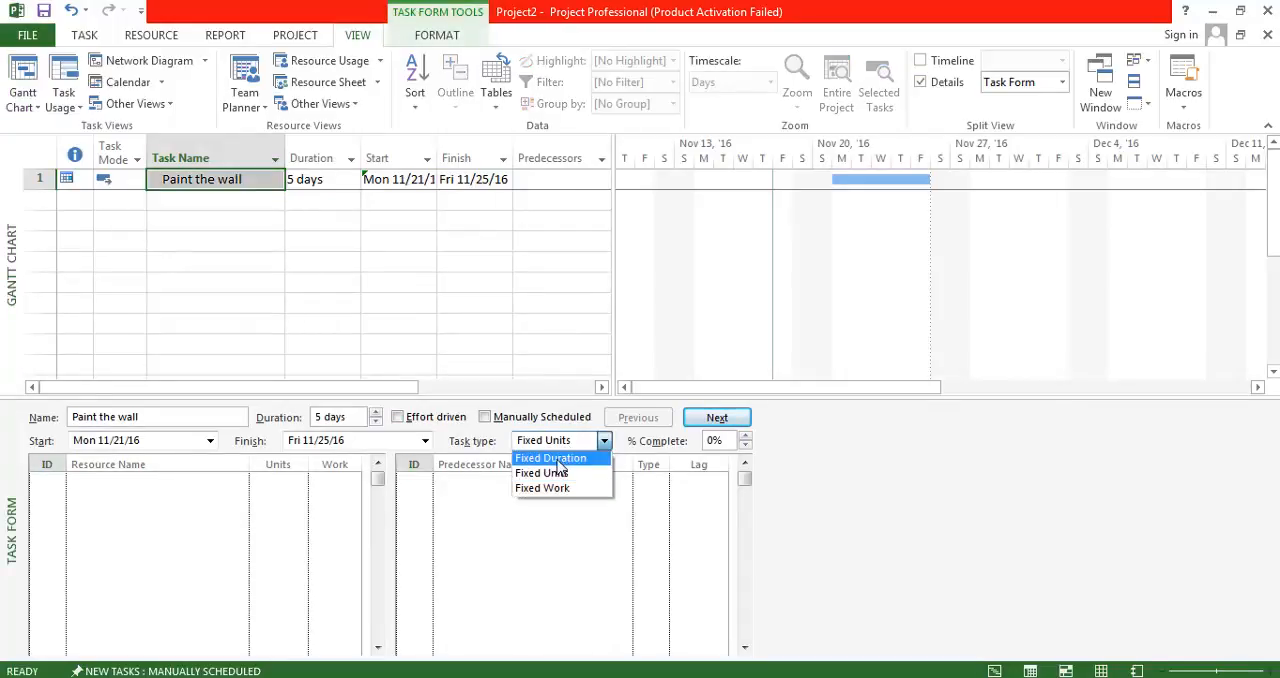
click(558, 461)
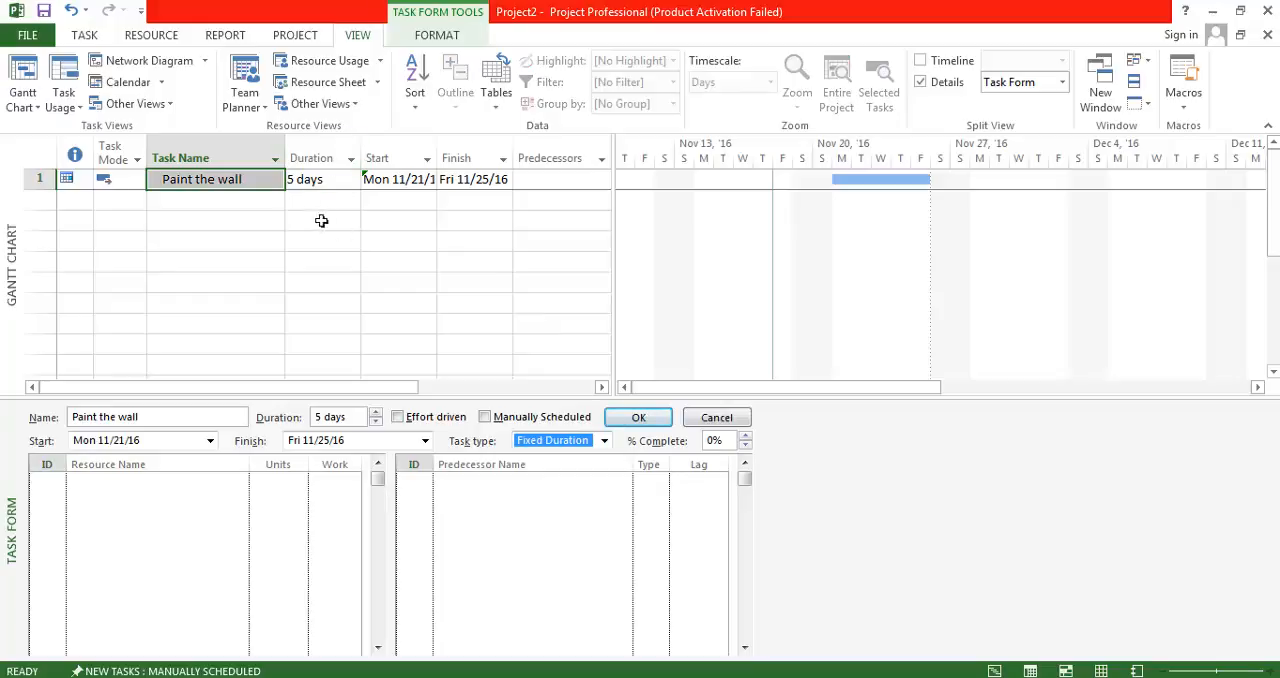
click(655, 421)
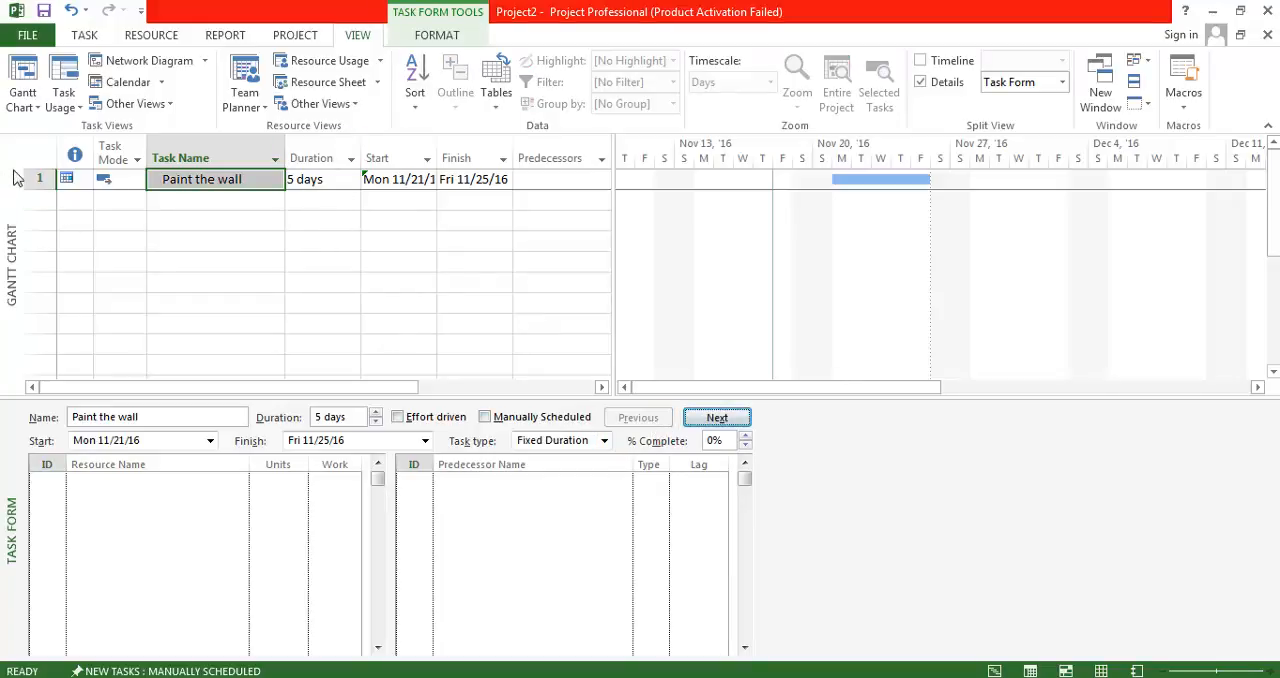
click(39, 179)
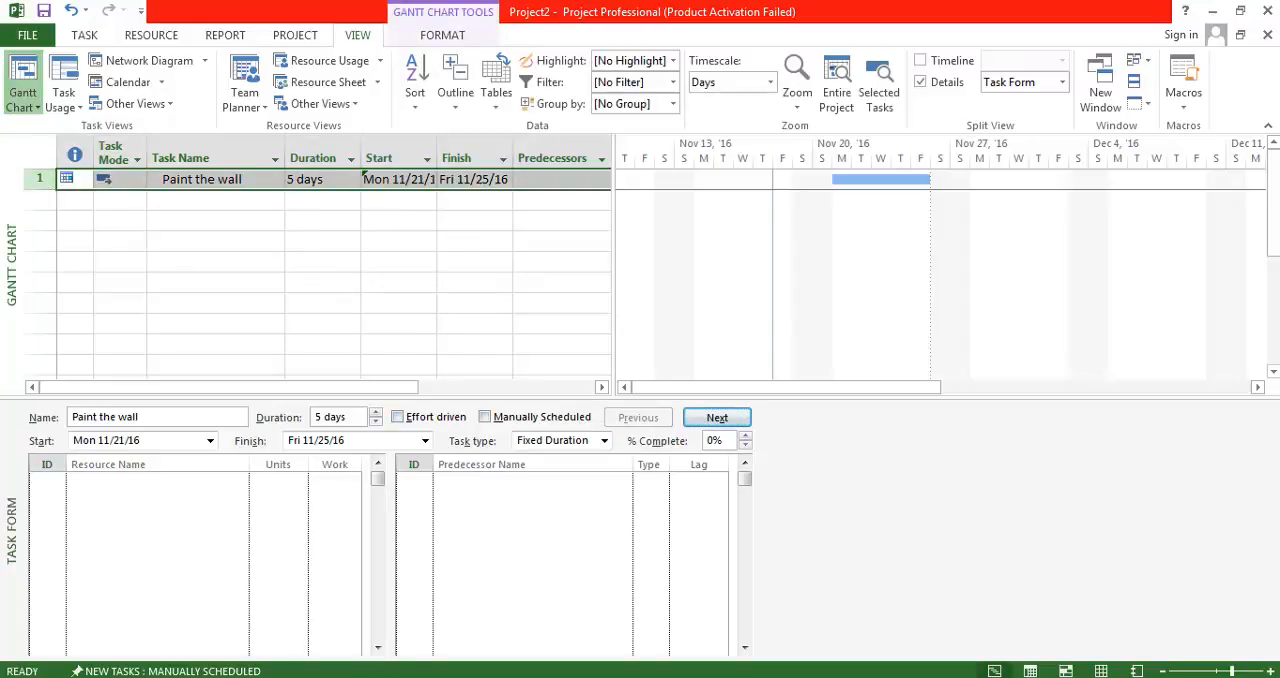
Review step 2 of the Notepad notes on both resources' availability, days off and weekly working hours.
key(alt+Tab)
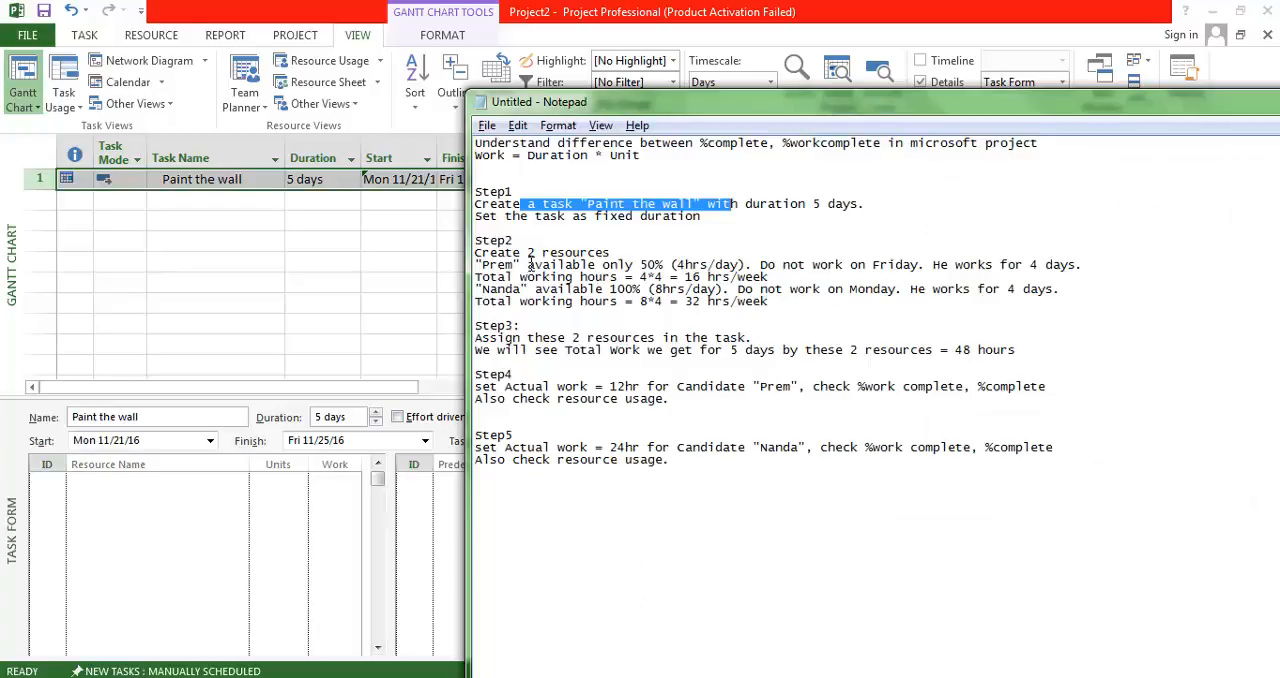
drag(528, 252, 593, 307)
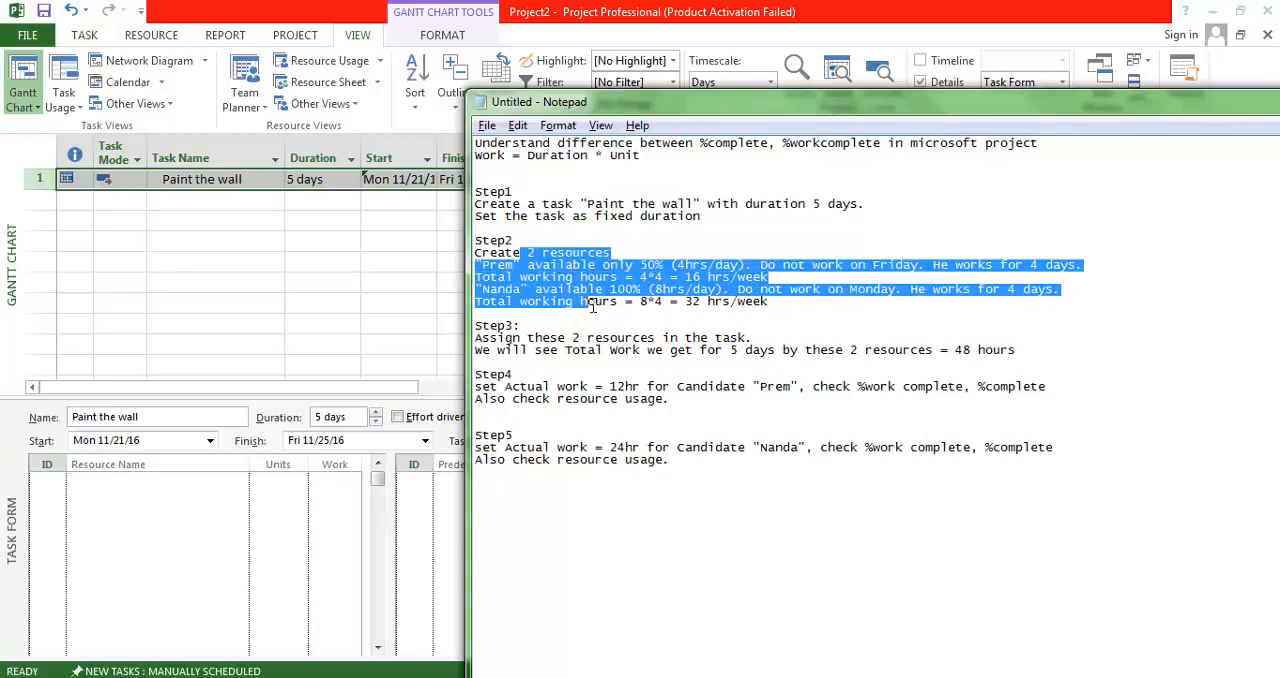
click(520, 265)
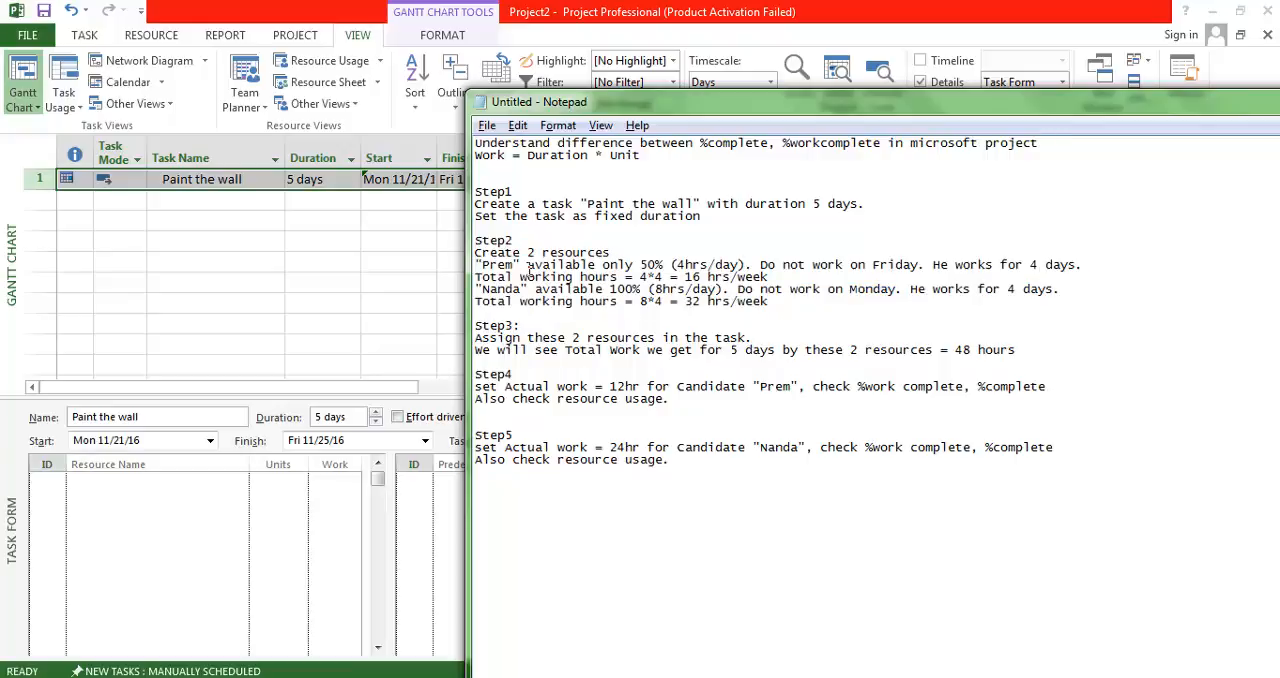
drag(528, 267, 675, 272)
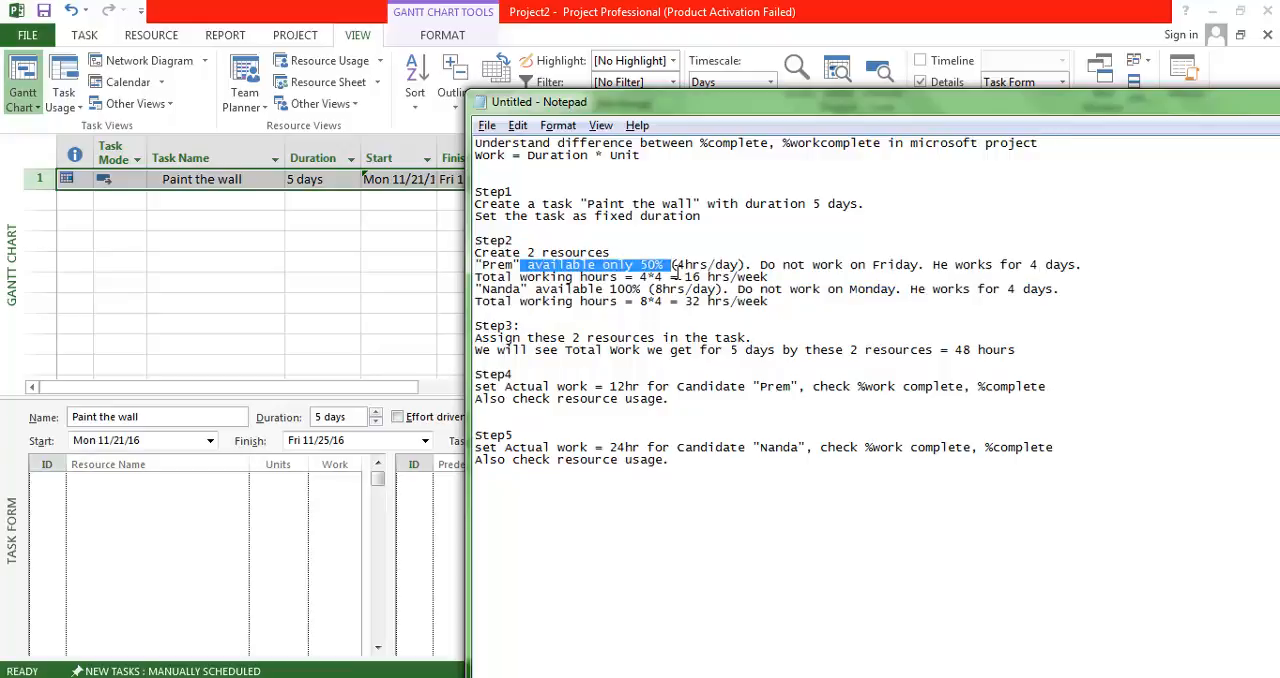
drag(676, 272, 767, 277)
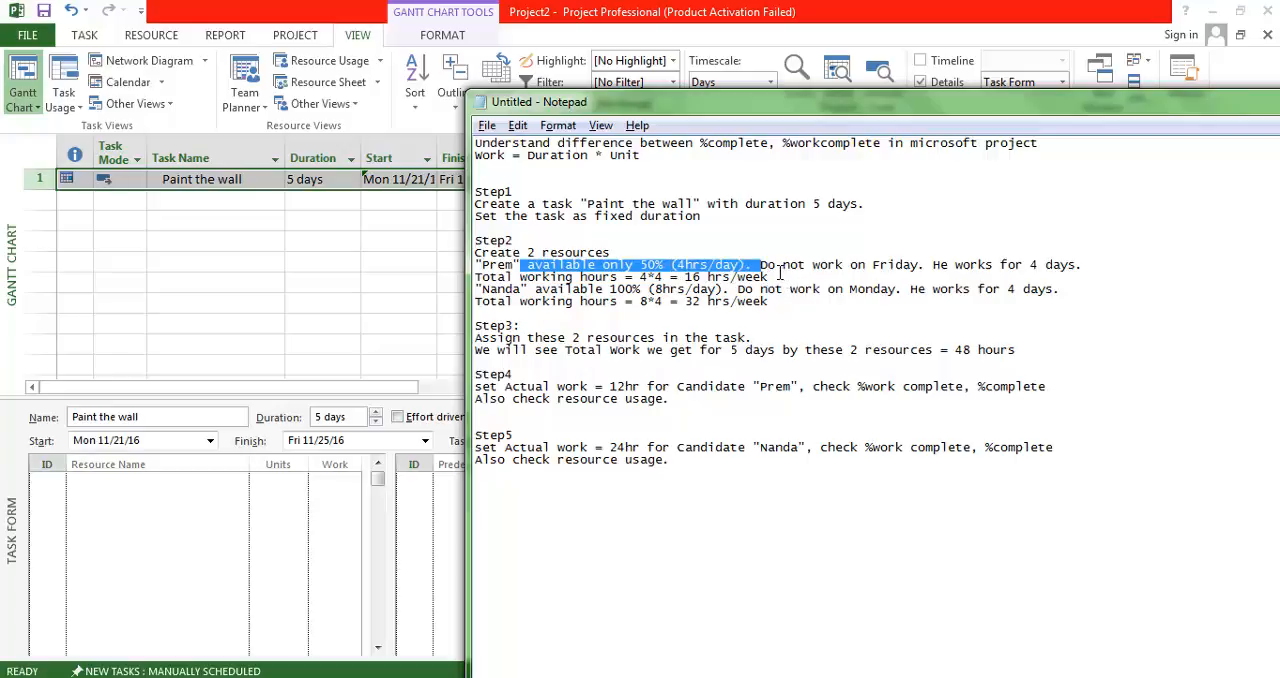
drag(761, 267, 1097, 274)
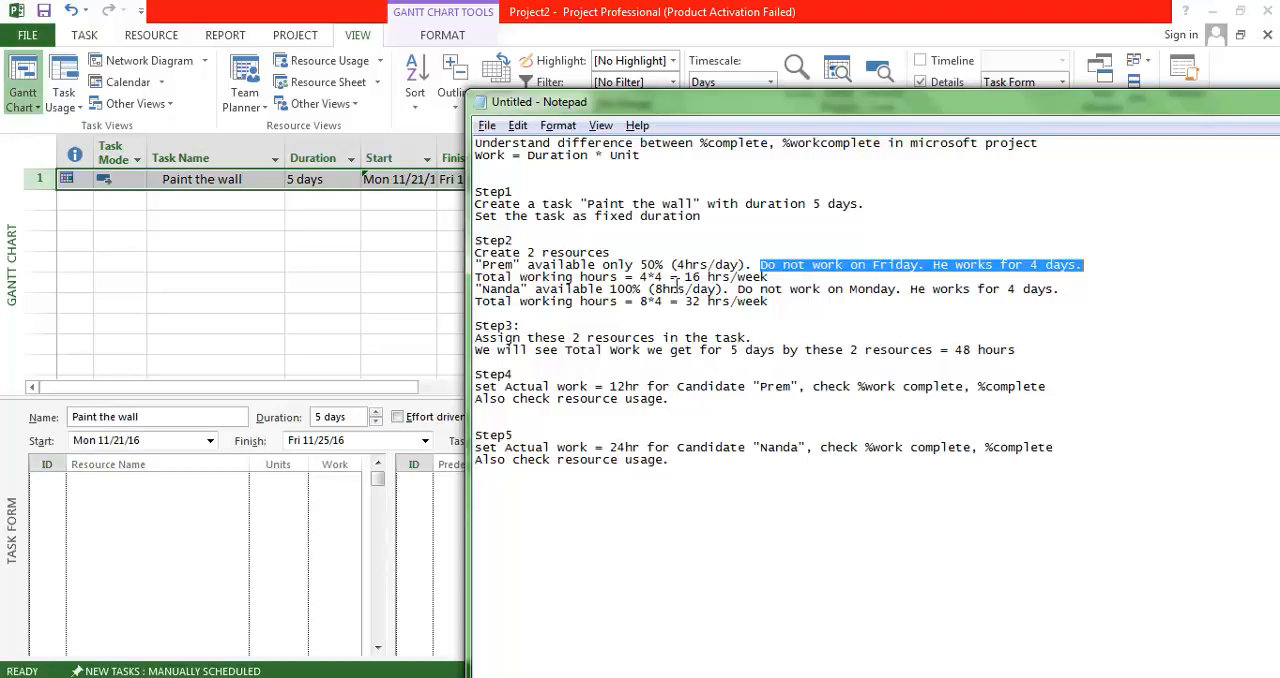
drag(685, 277, 810, 280)
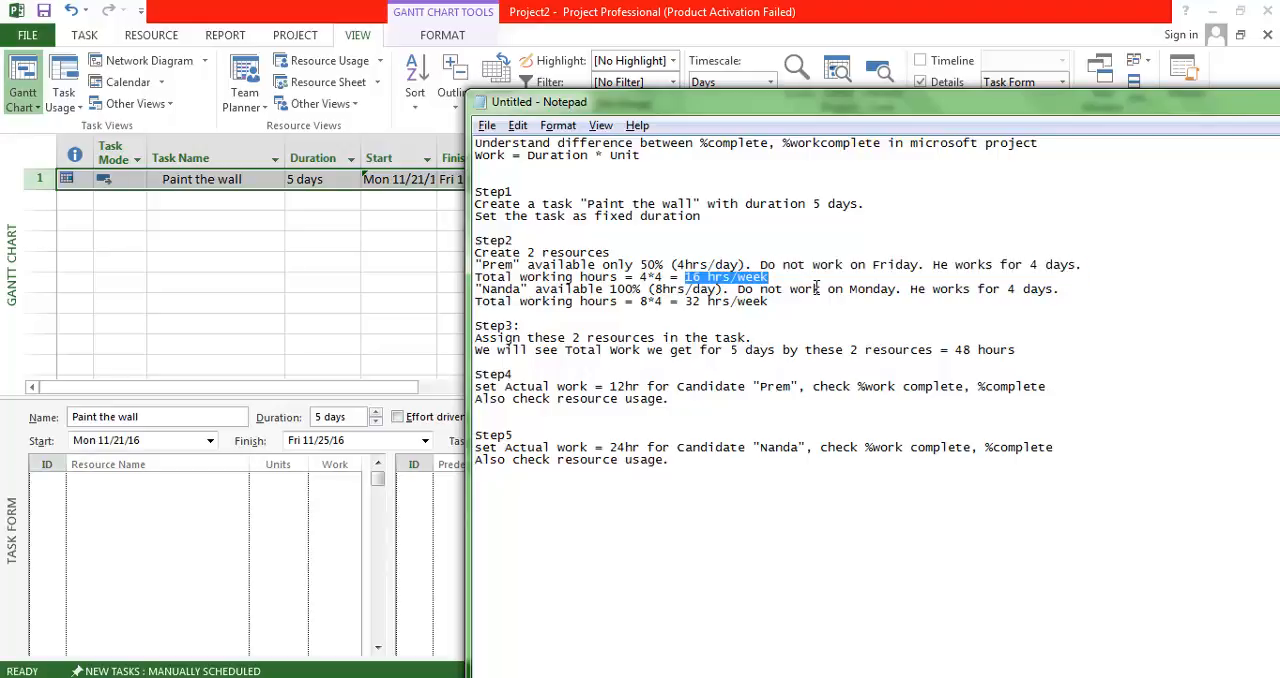
drag(534, 265, 792, 283)
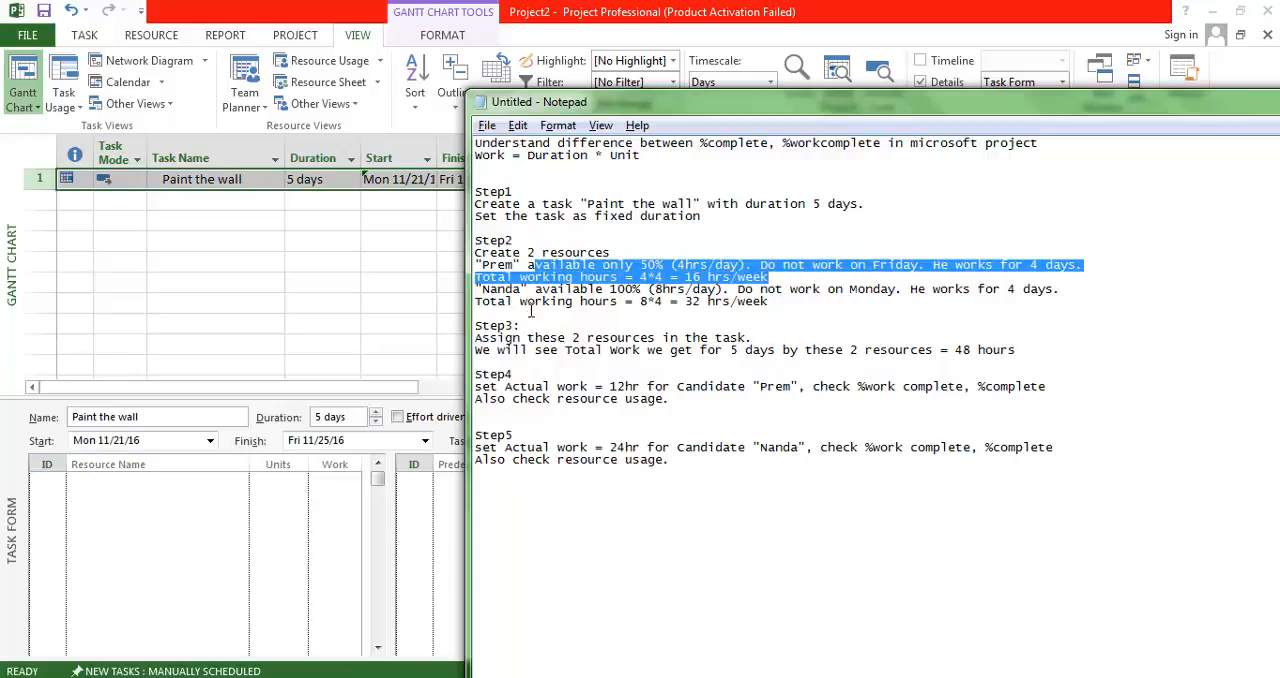
drag(567, 290, 719, 290)
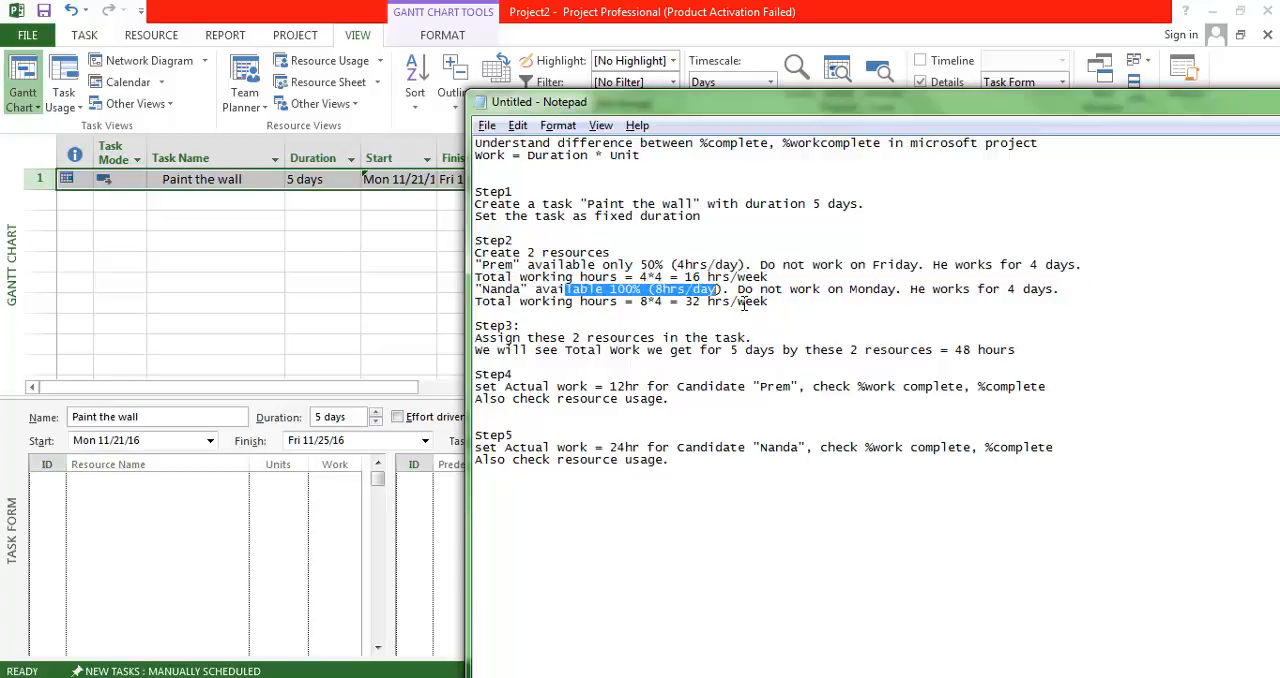
drag(738, 291, 947, 315)
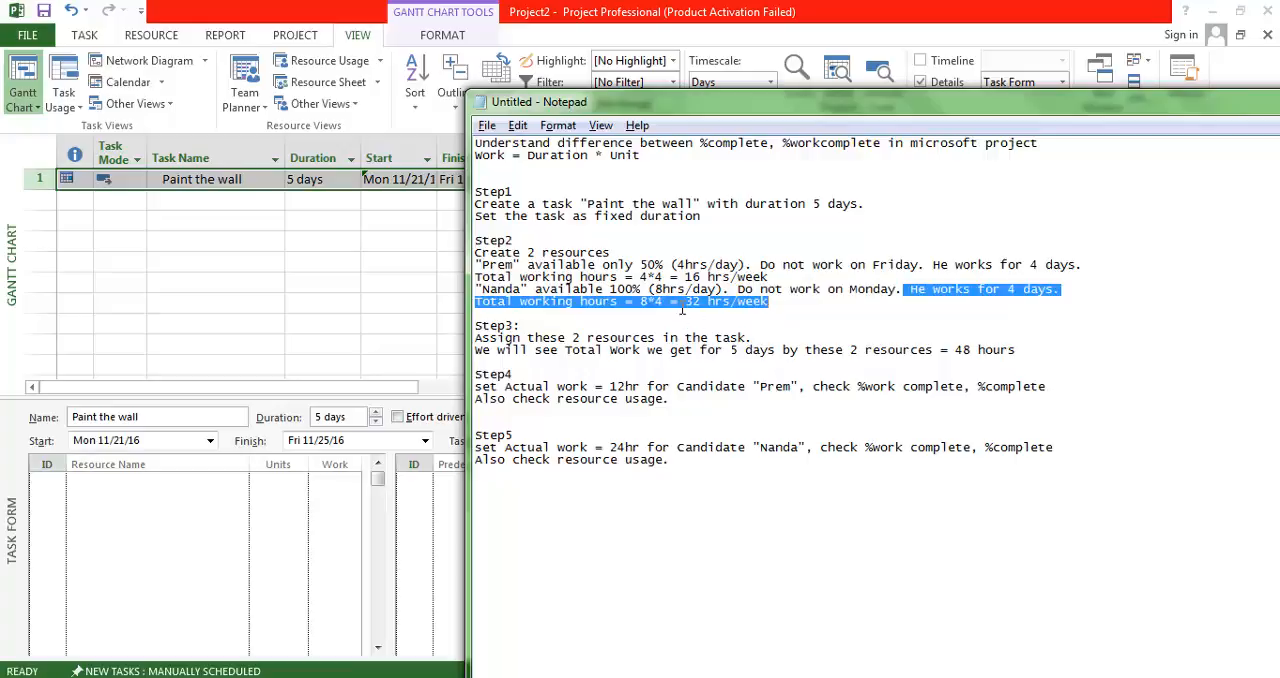
drag(691, 304, 789, 309)
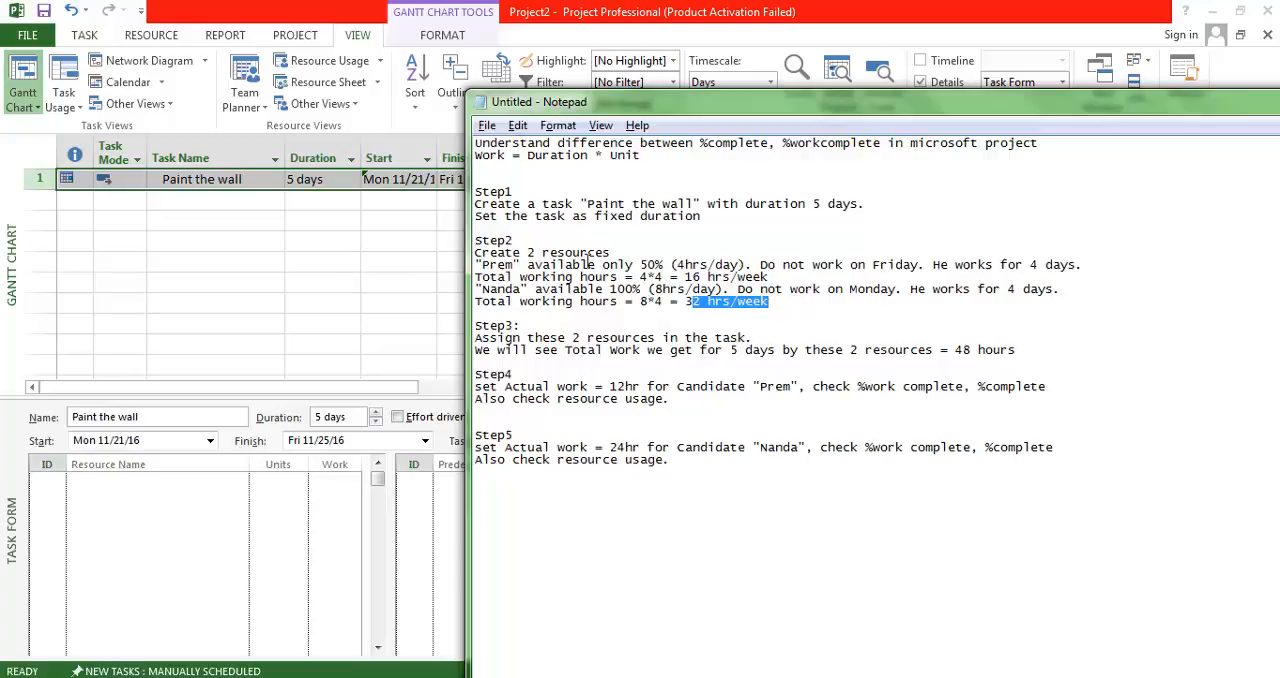
Show Project's Resource Sheet and add the two resources named in step 2 of the notes, in the listed order.
click(328, 88)
click(328, 86)
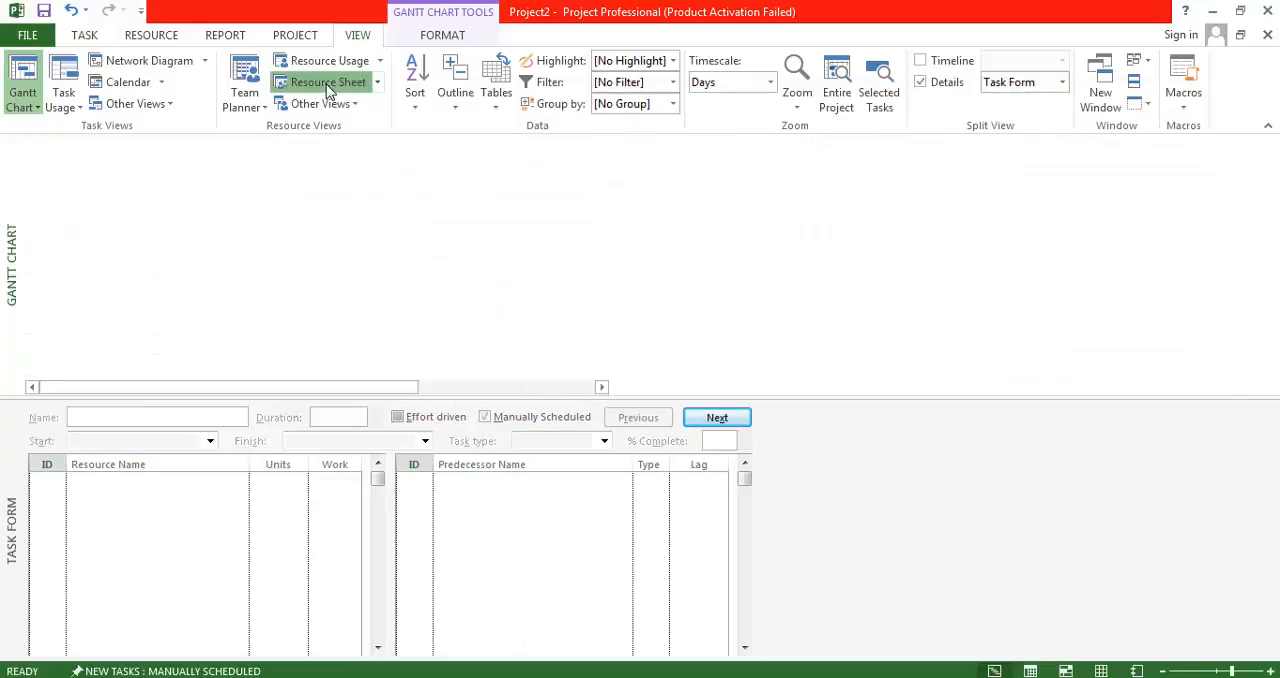
key(Right)
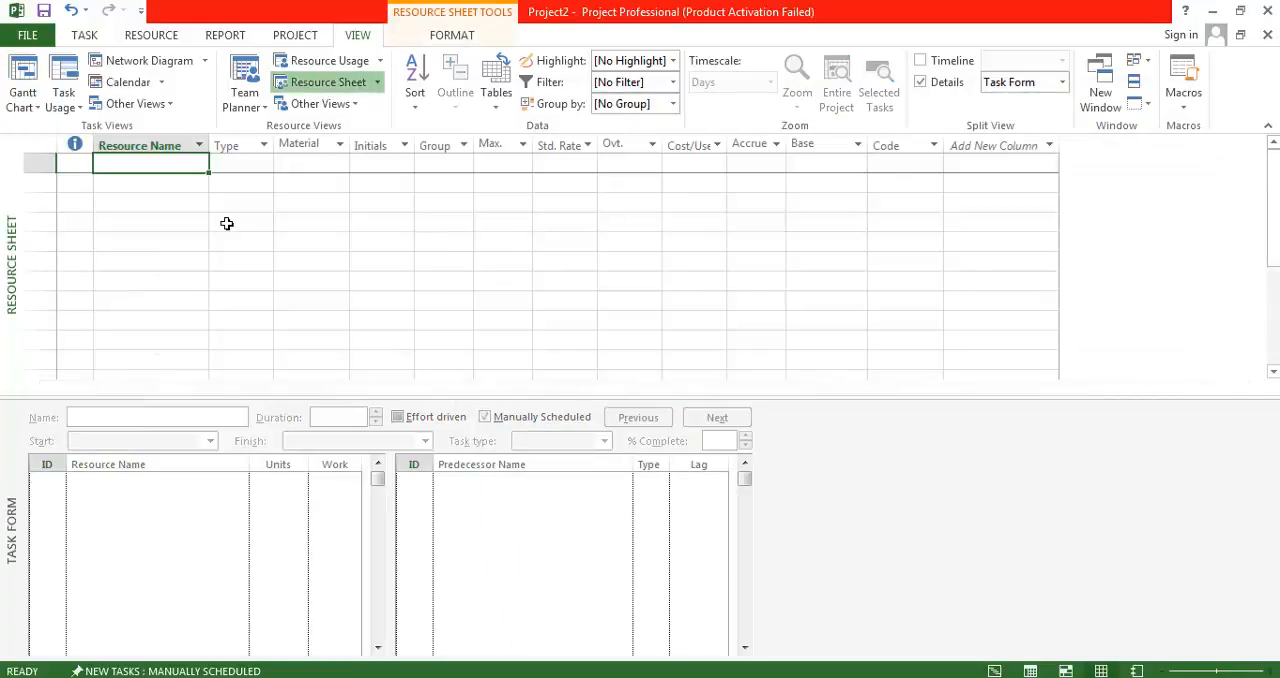
text(Prem)
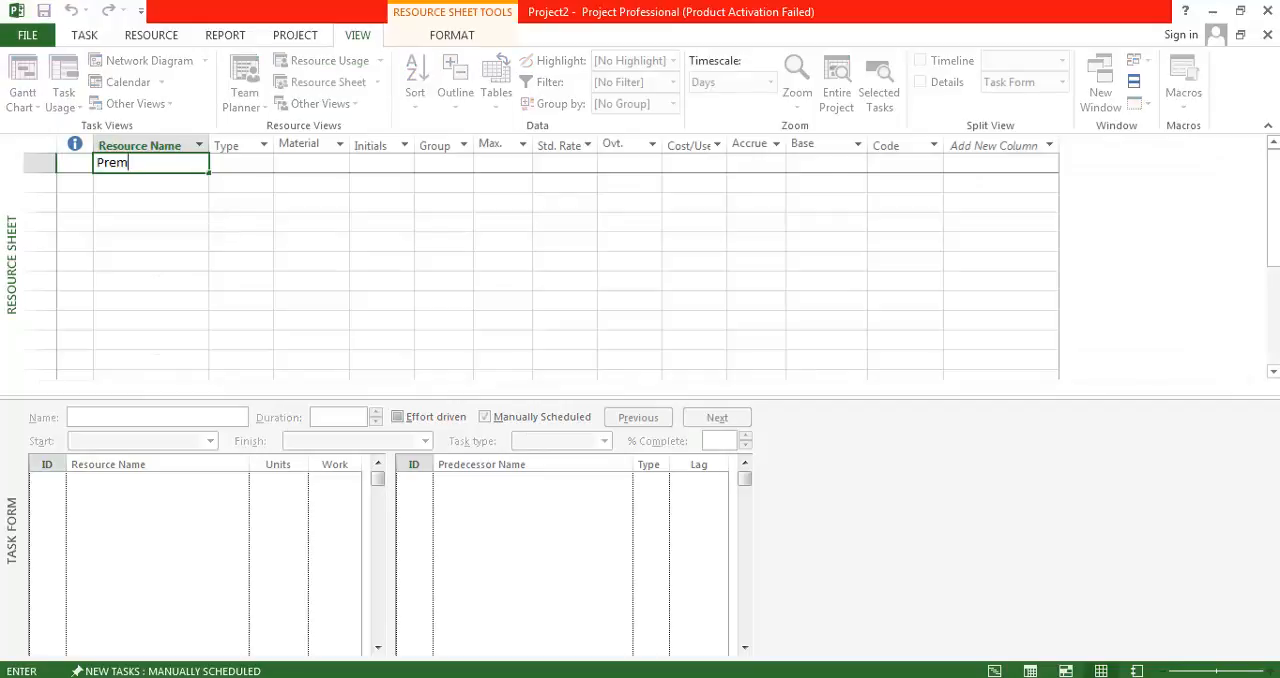
key(Return)
text(Nanda)
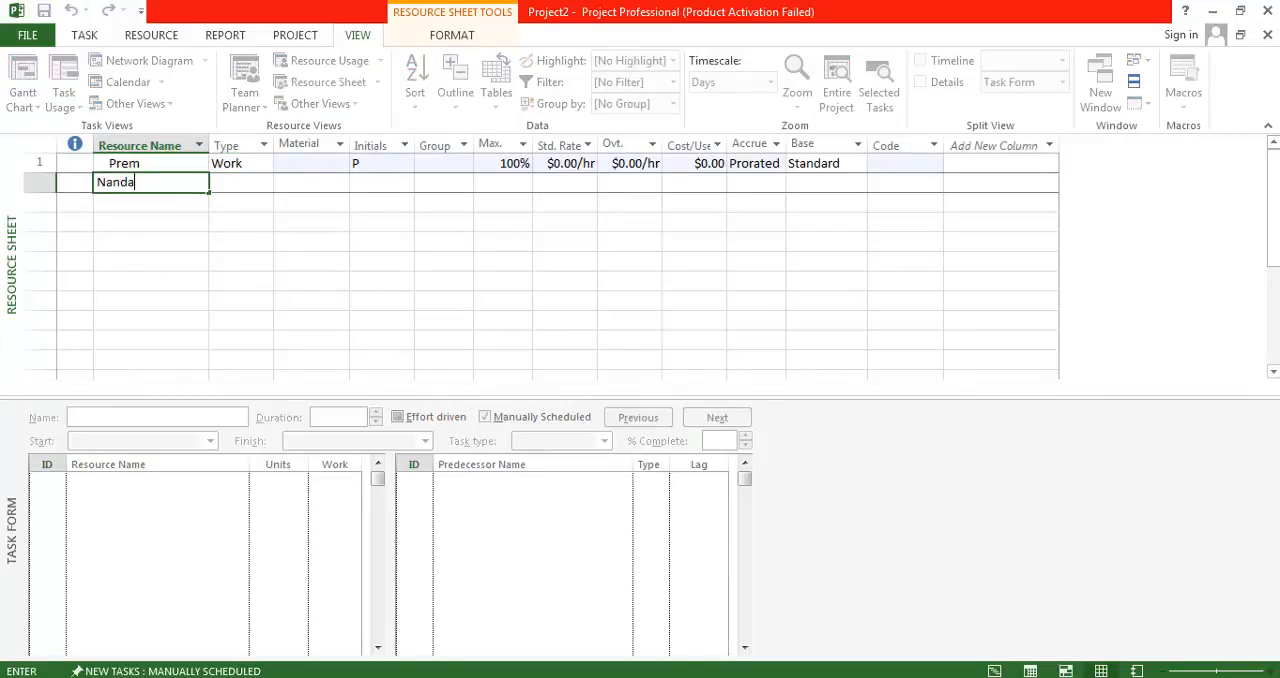
key(Tab)
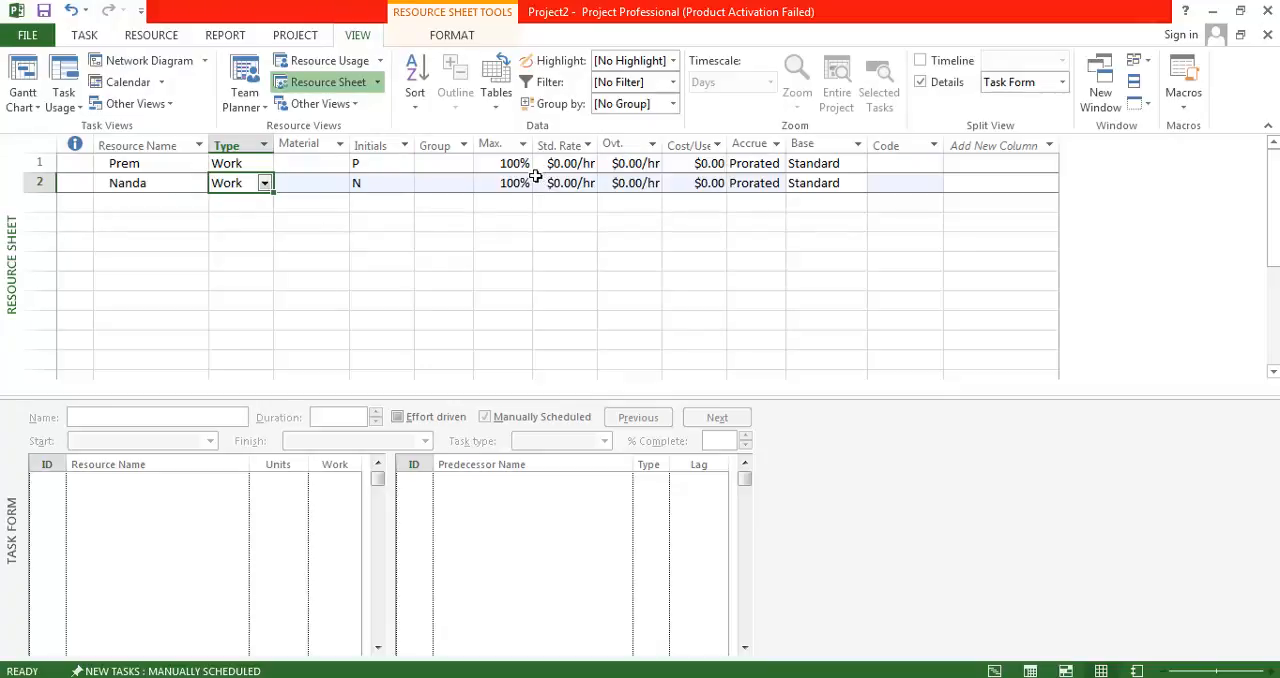
Set the first resource's maximum units to 50%.
key(Up)
key(Right)
key(Right)
key(Right)
key(Right)
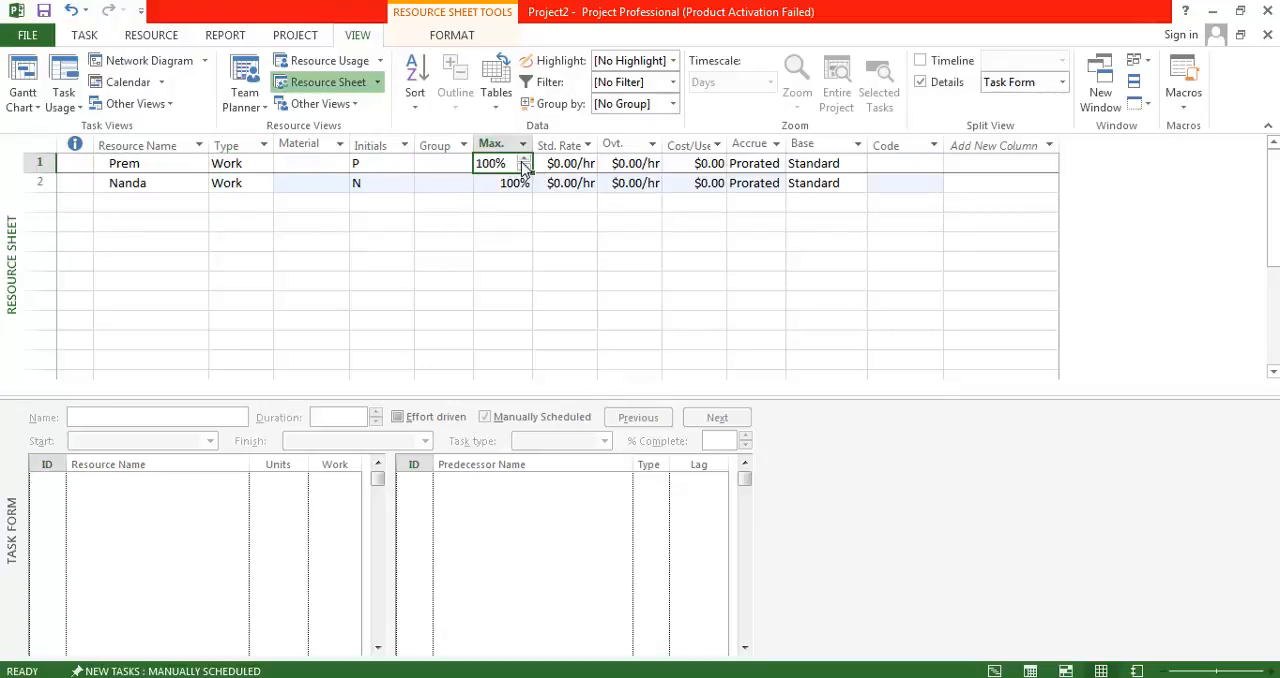
click(522, 168)
key(Tab)
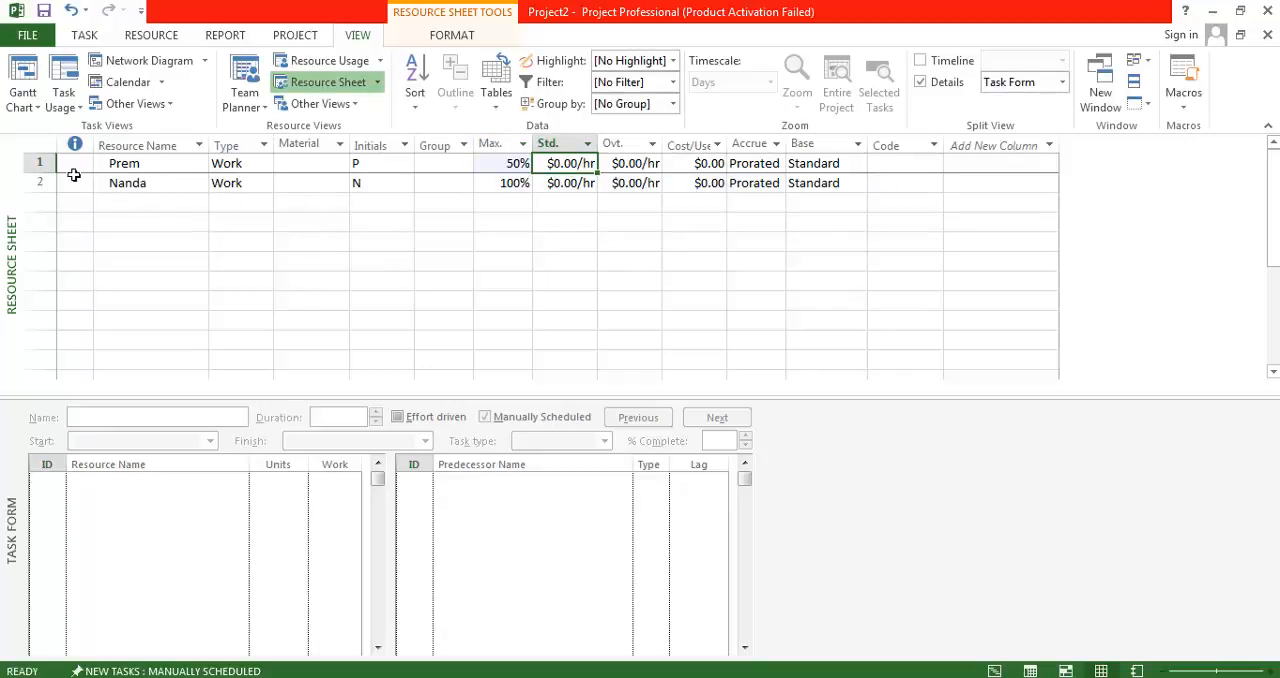
Check the hours-per-day setting in the project's schedule options and leave the options unchanged.
click(38, 164)
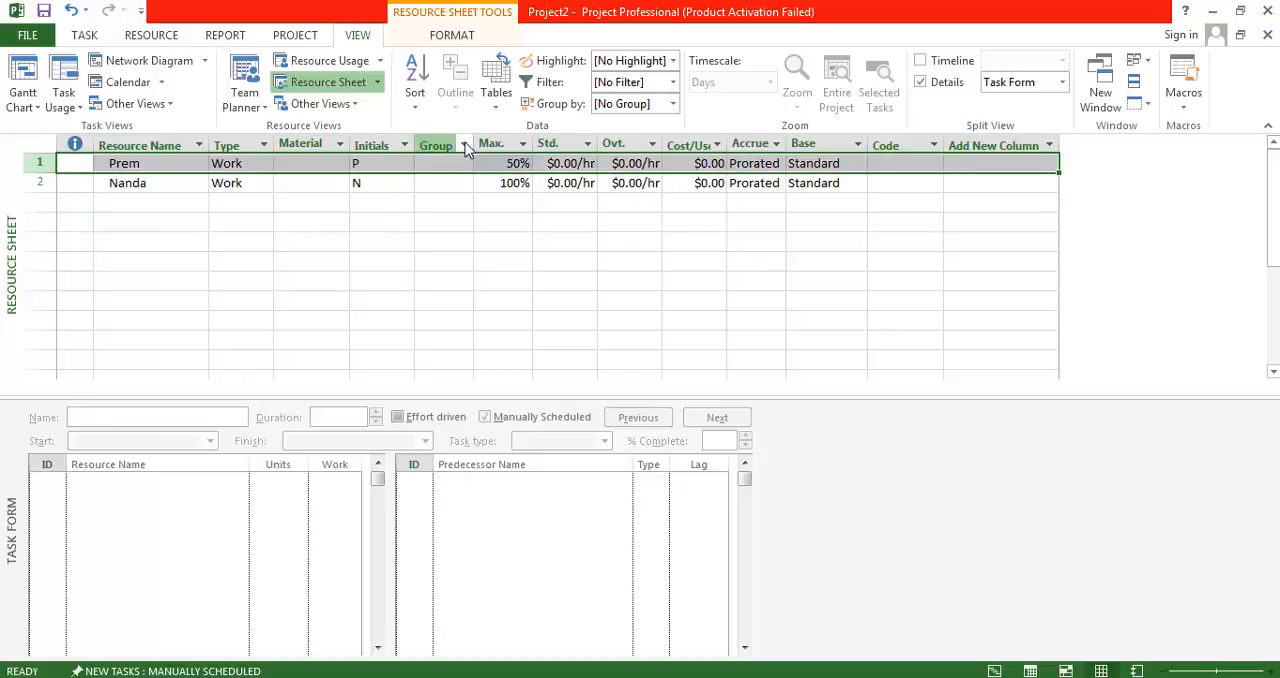
click(30, 36)
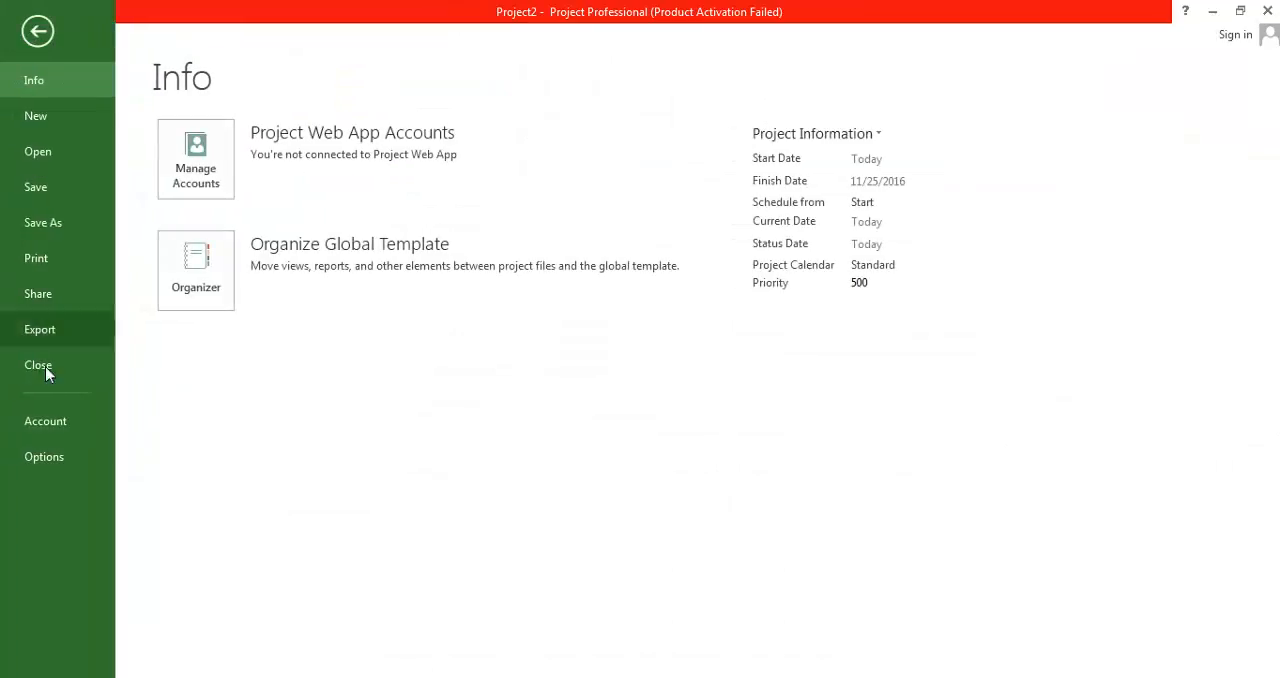
click(44, 456)
click(182, 144)
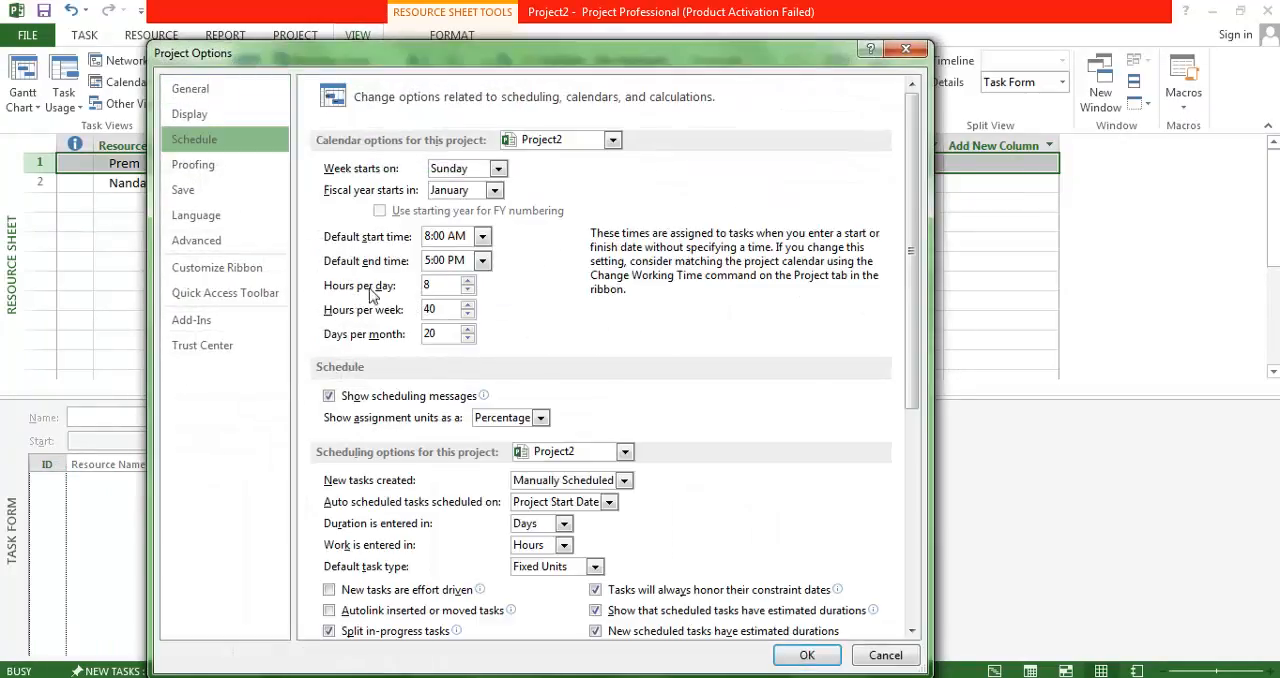
double_click(434, 286)
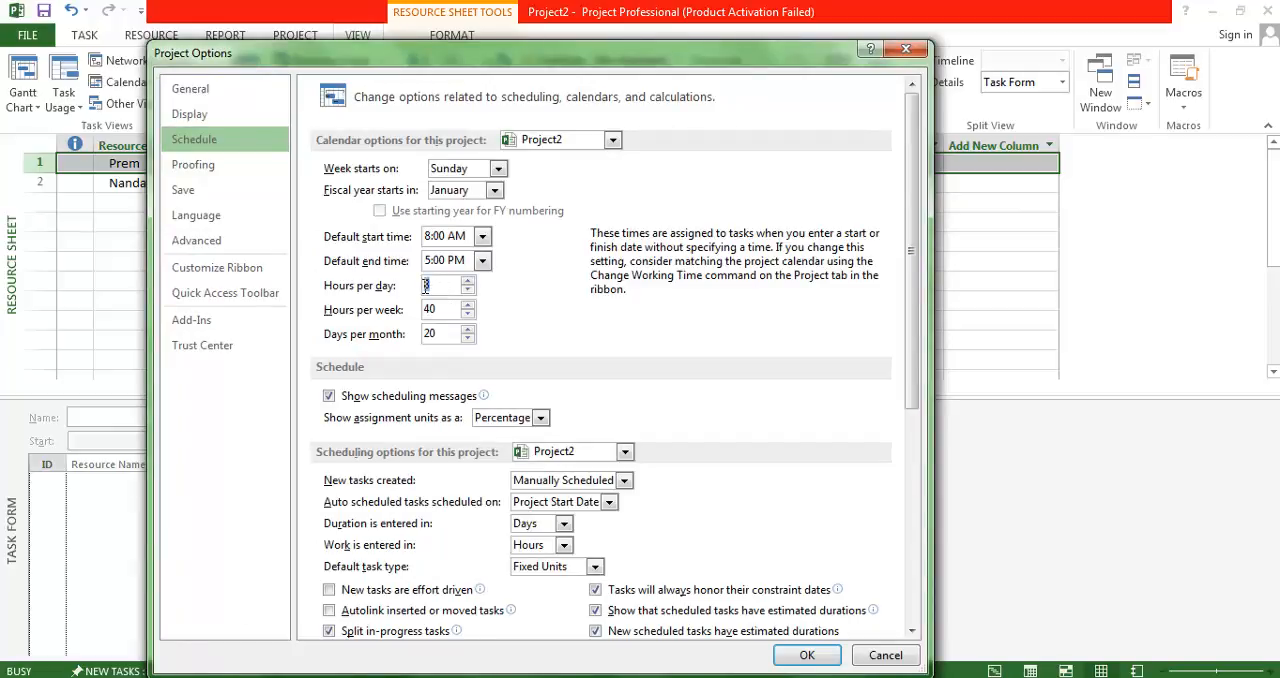
click(890, 658)
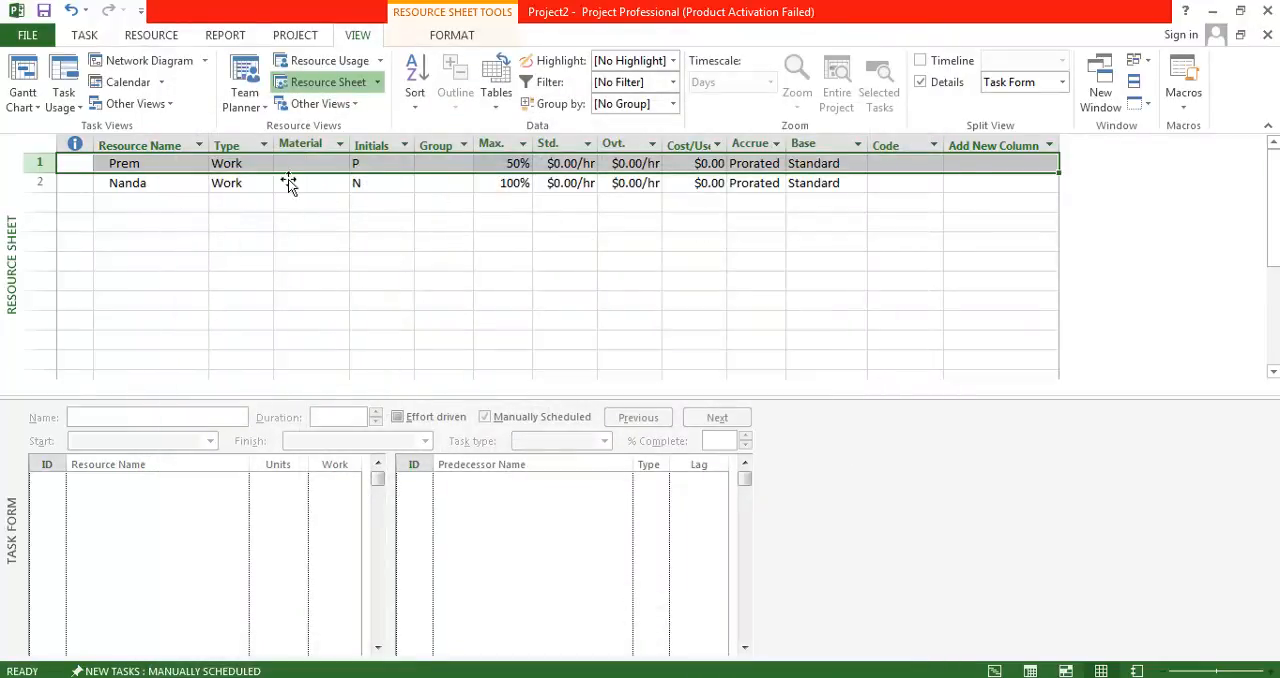
Add a calendar exception named "Non Working Day" on 11/25/2016 to the first resource's working time.
click(309, 34)
click(421, 90)
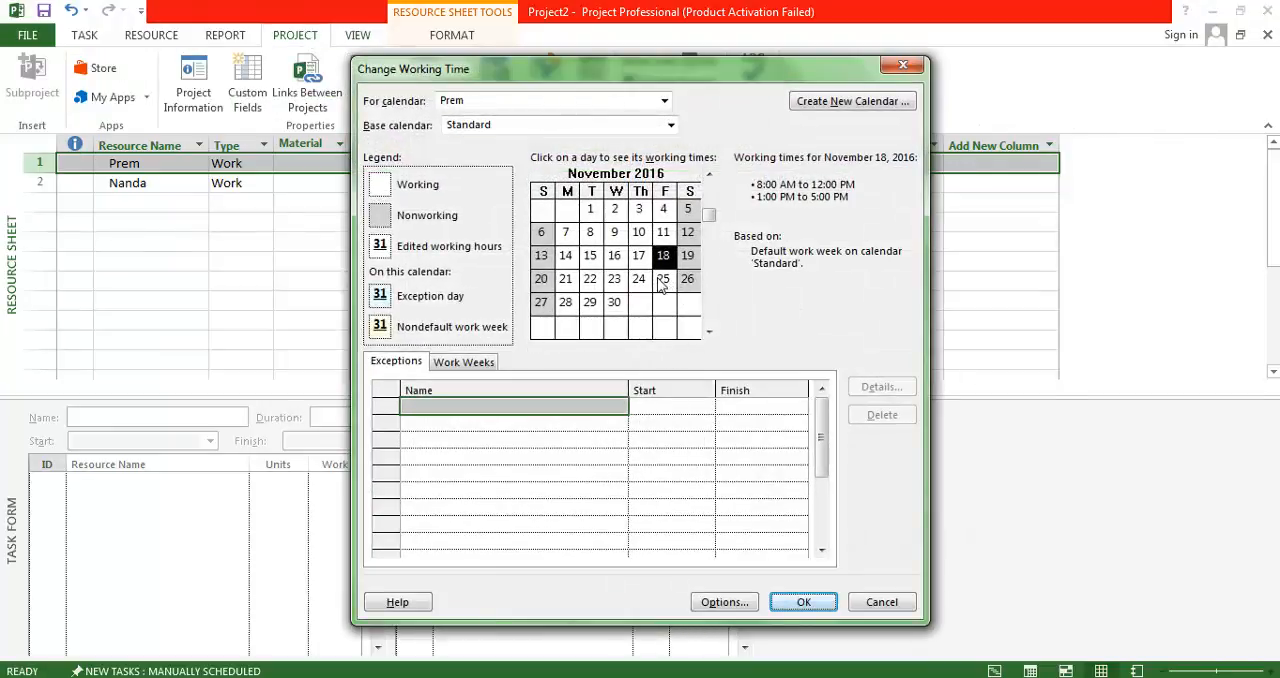
click(664, 282)
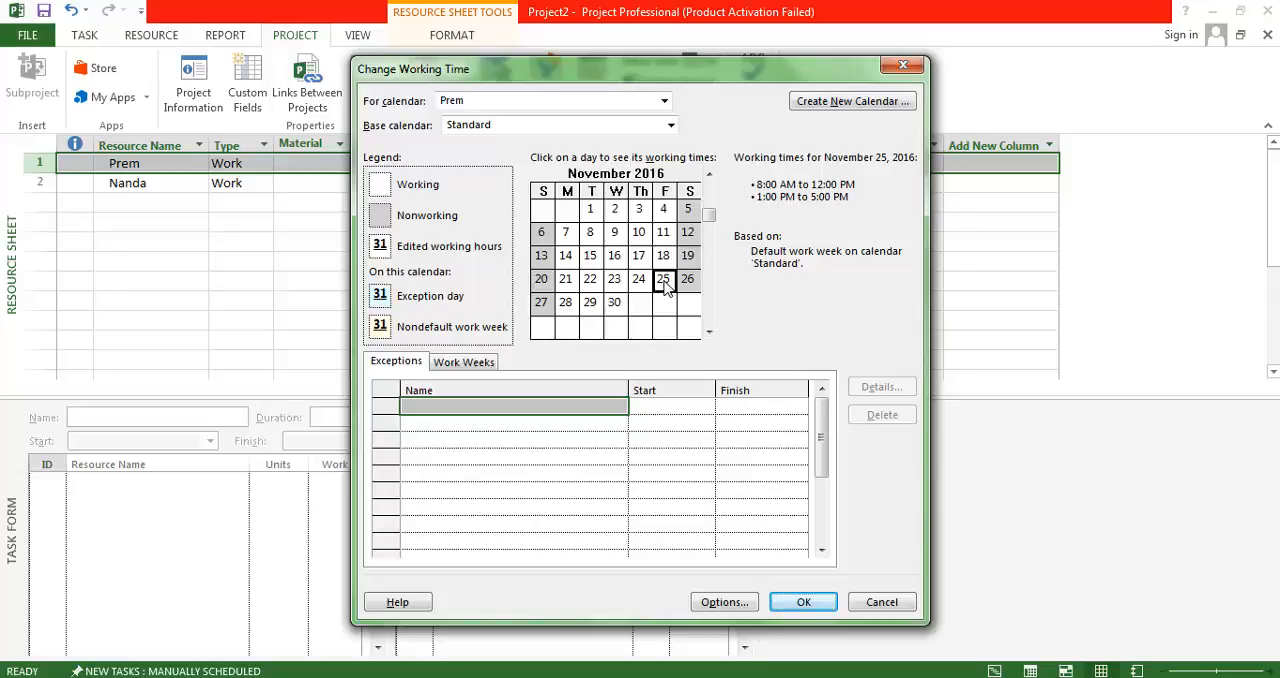
click(498, 412)
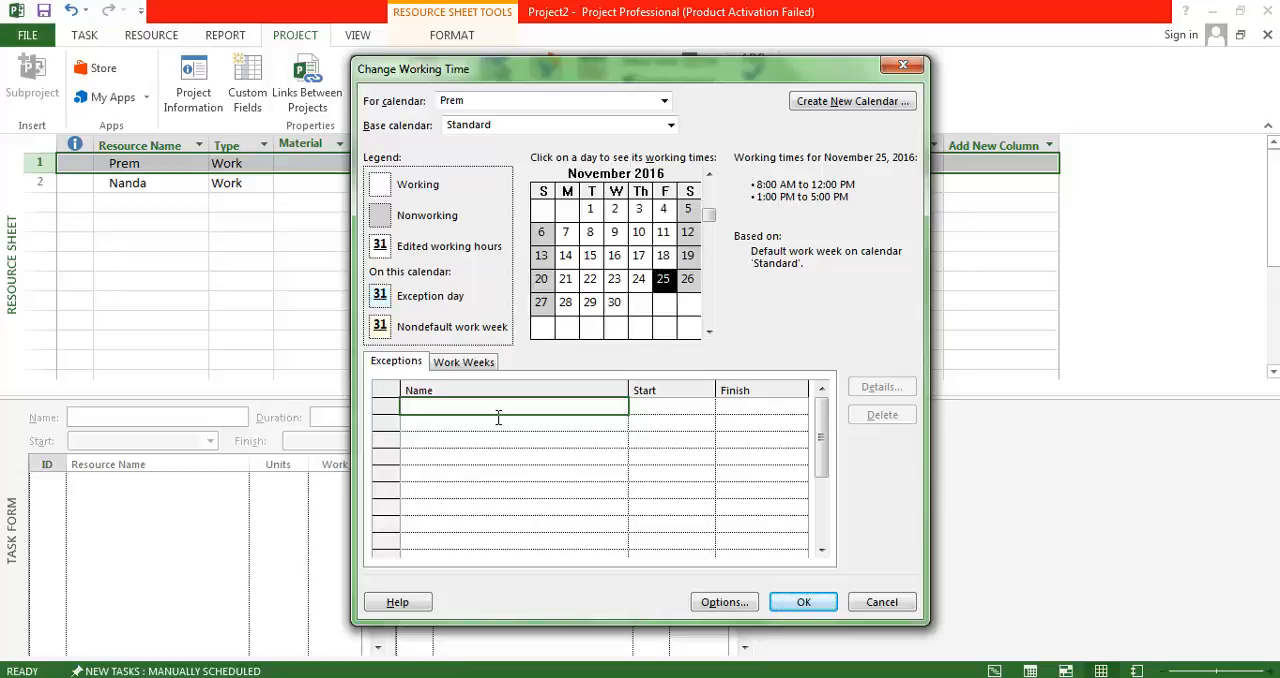
text(Non Working Day)
key(Return)
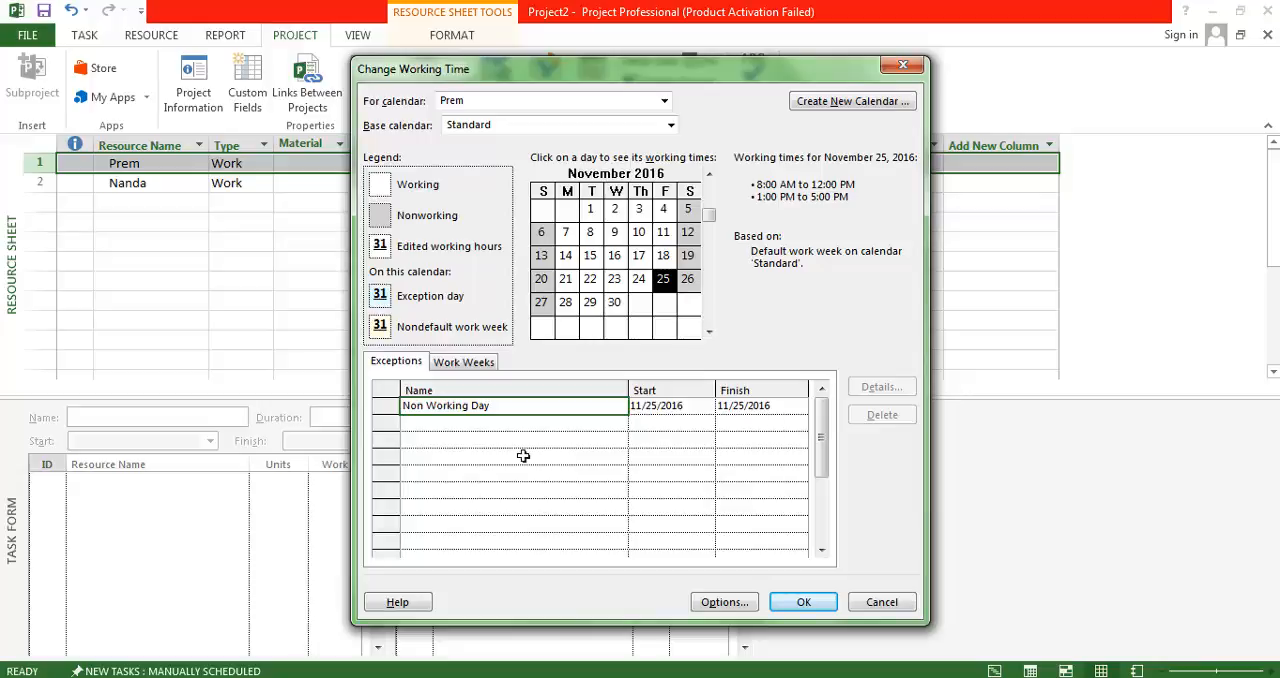
click(803, 601)
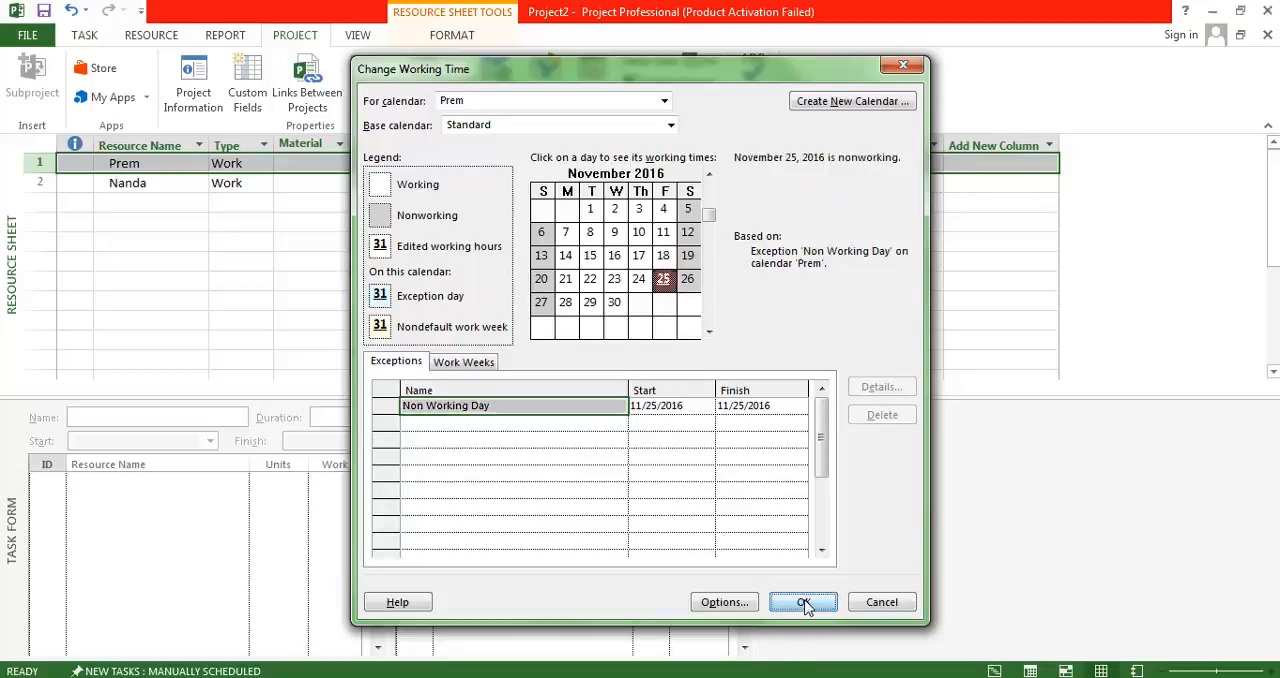
Add a calendar exception named "Non Working Day" on 11/21/2016 to the second resource's working time.
click(45, 183)
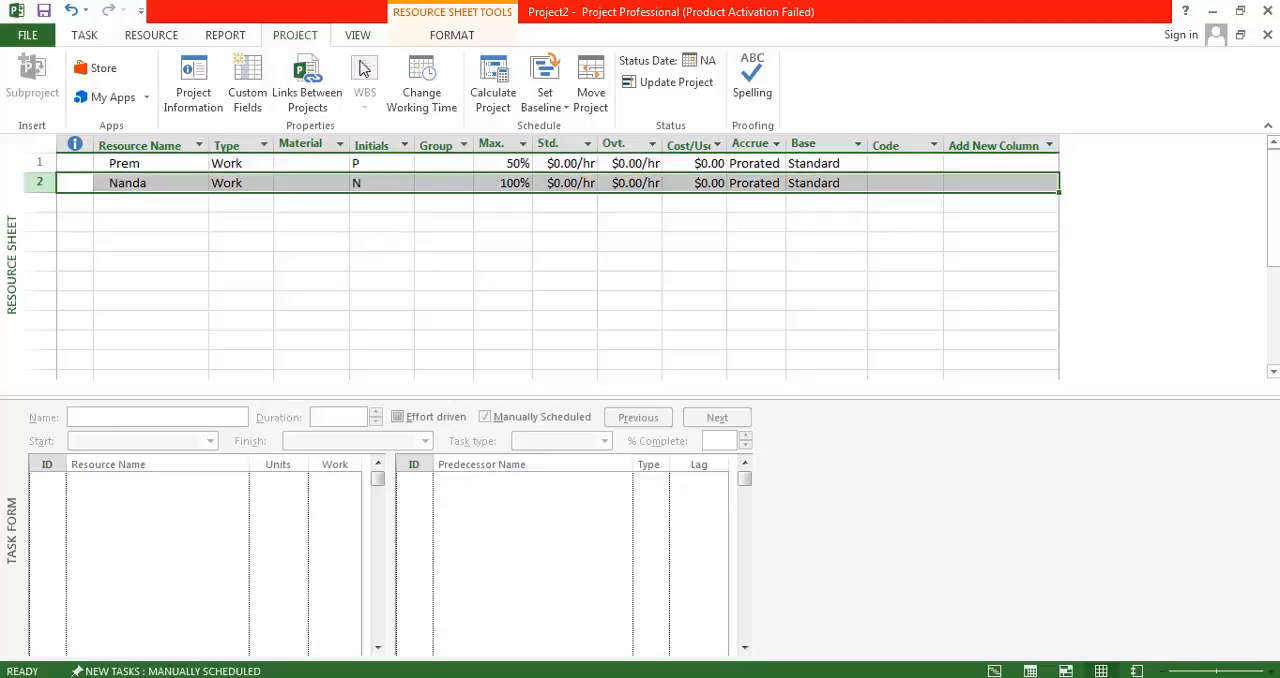
click(421, 92)
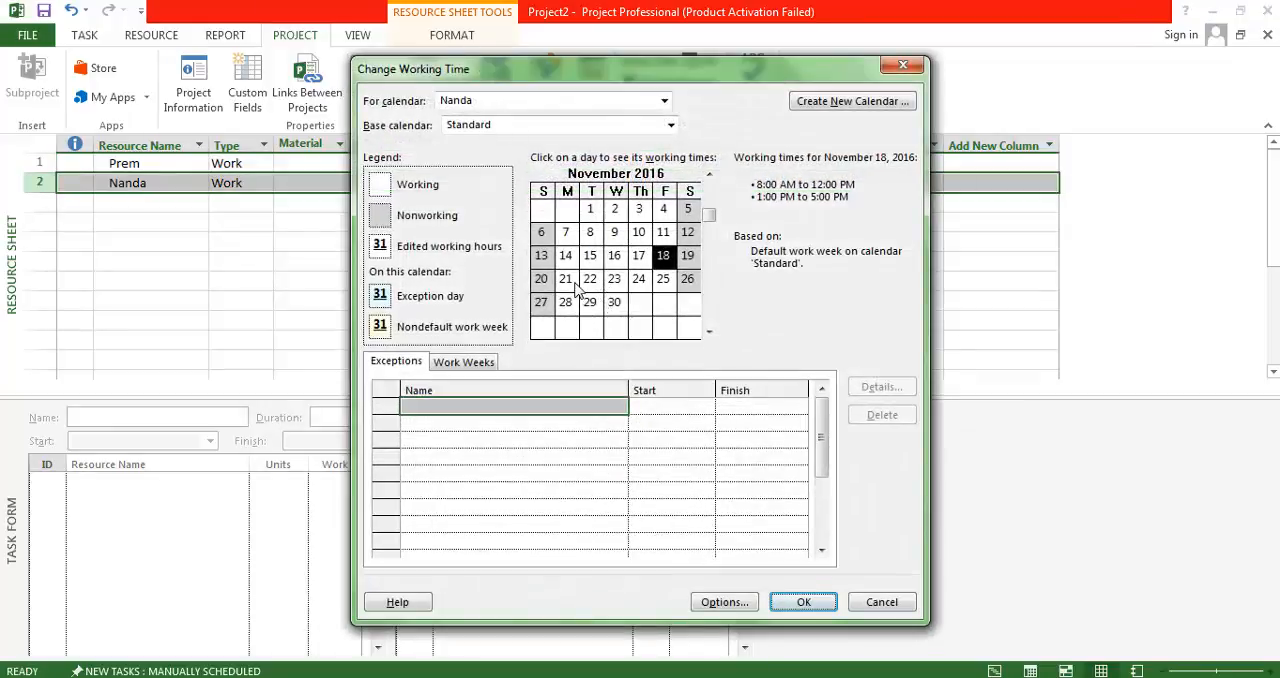
click(567, 280)
click(492, 417)
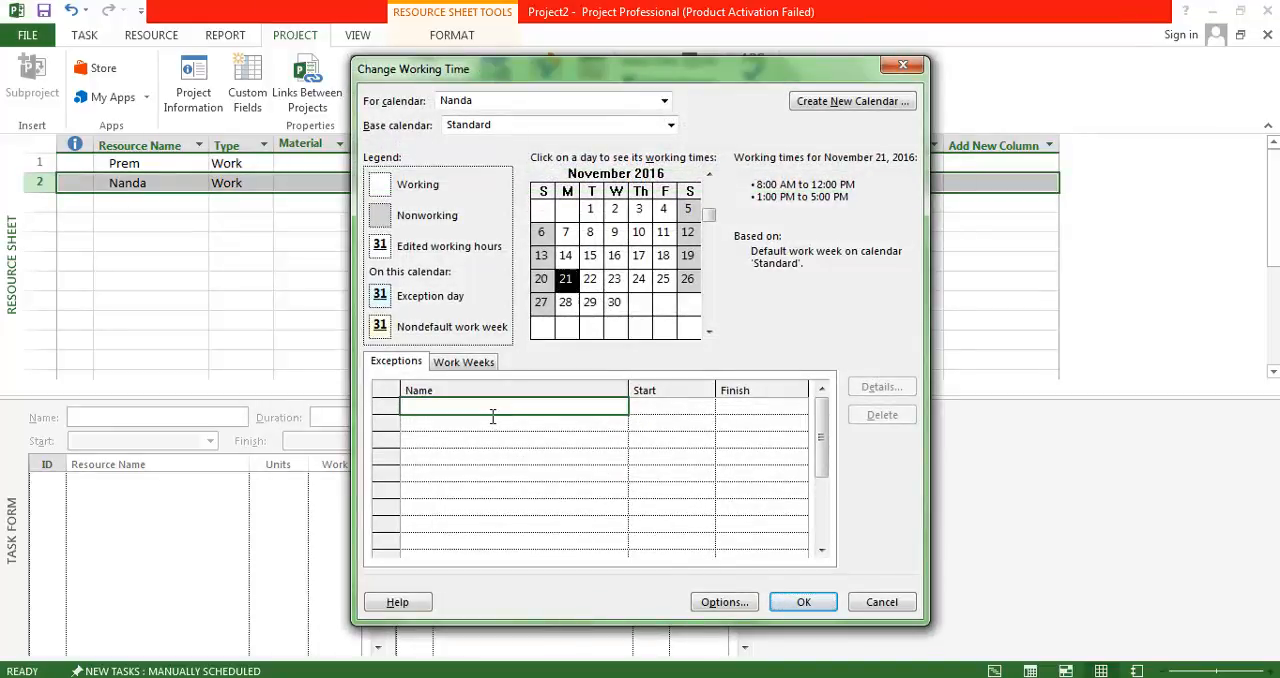
text(Non Working Day)
key(Return)
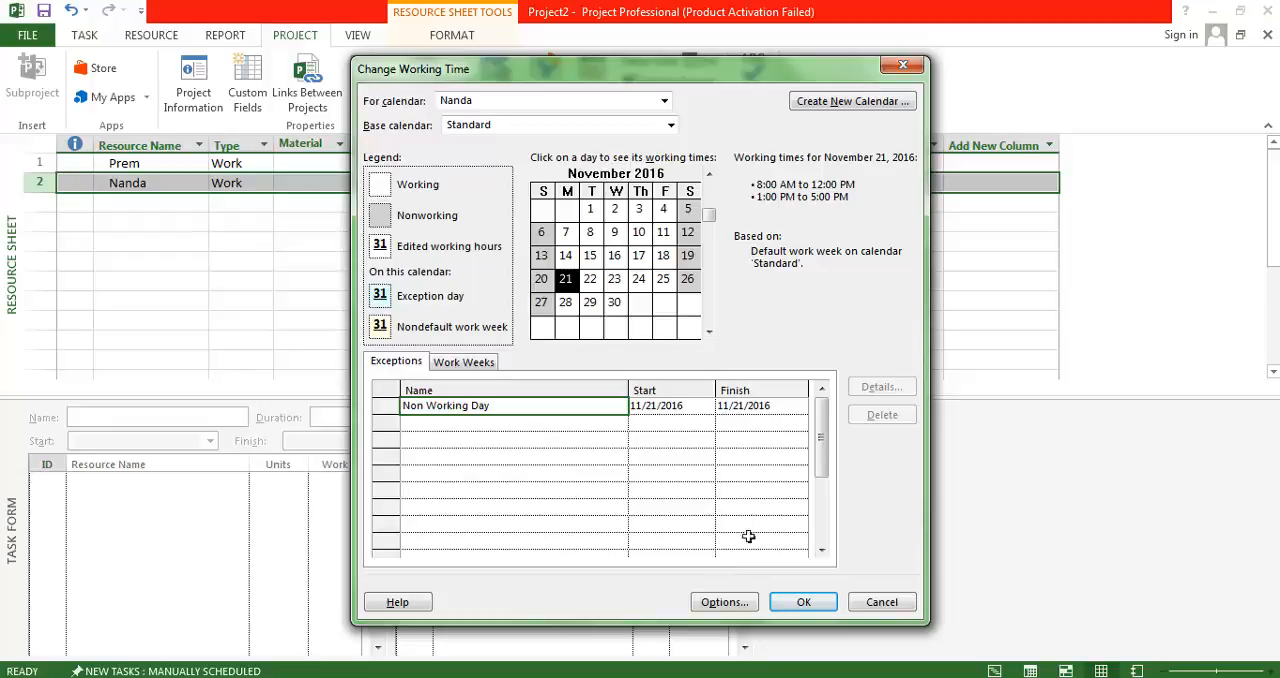
click(808, 602)
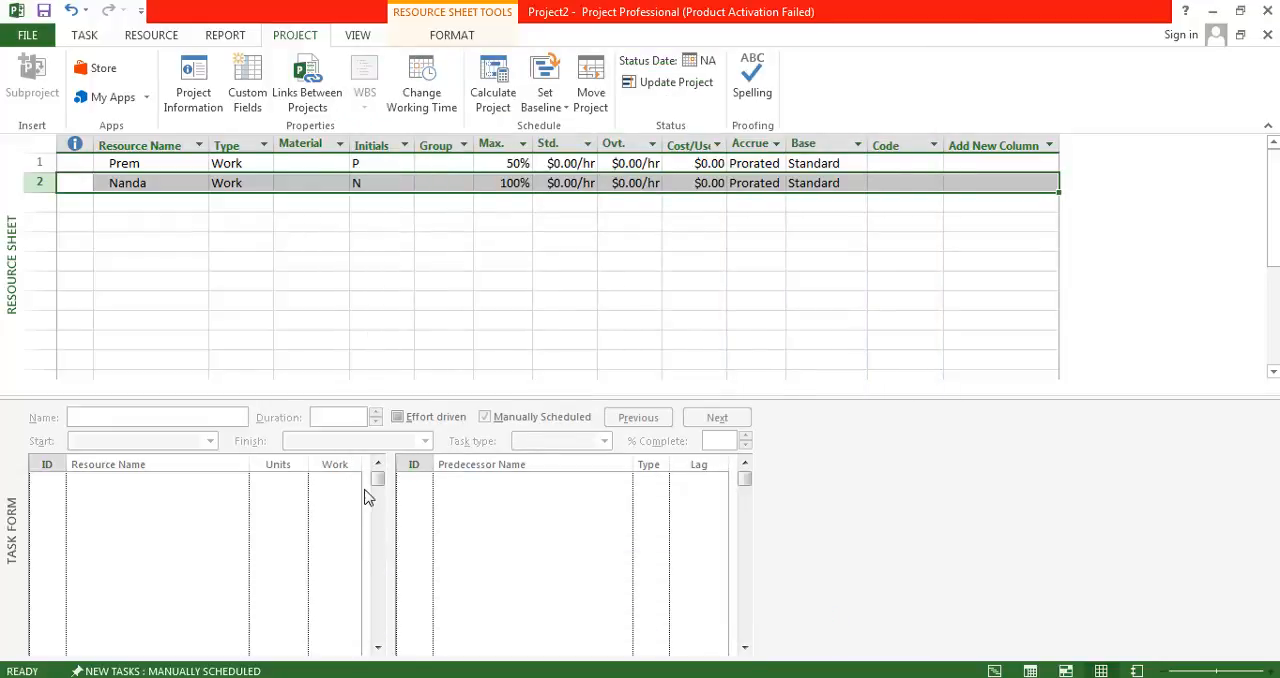
Switch to the Notepad notes and review the Step 3 instructions on assigning the two resources and the expected total work.
key(alt+Tab)
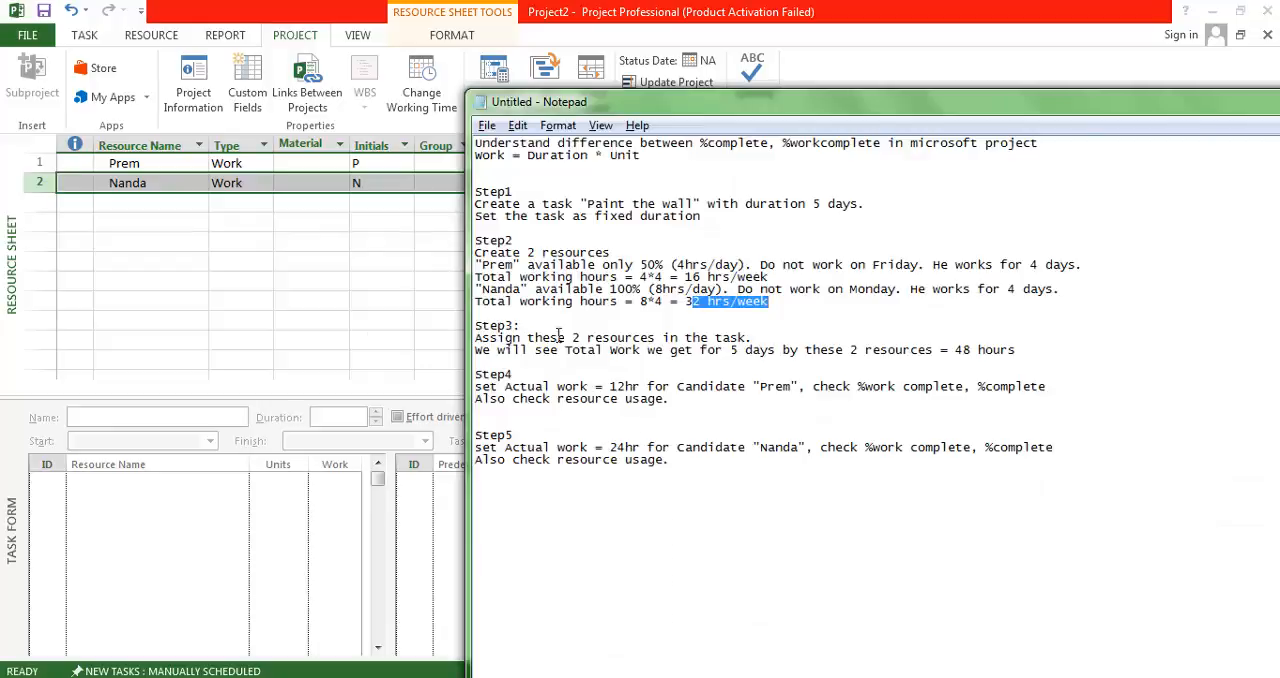
drag(505, 338, 708, 356)
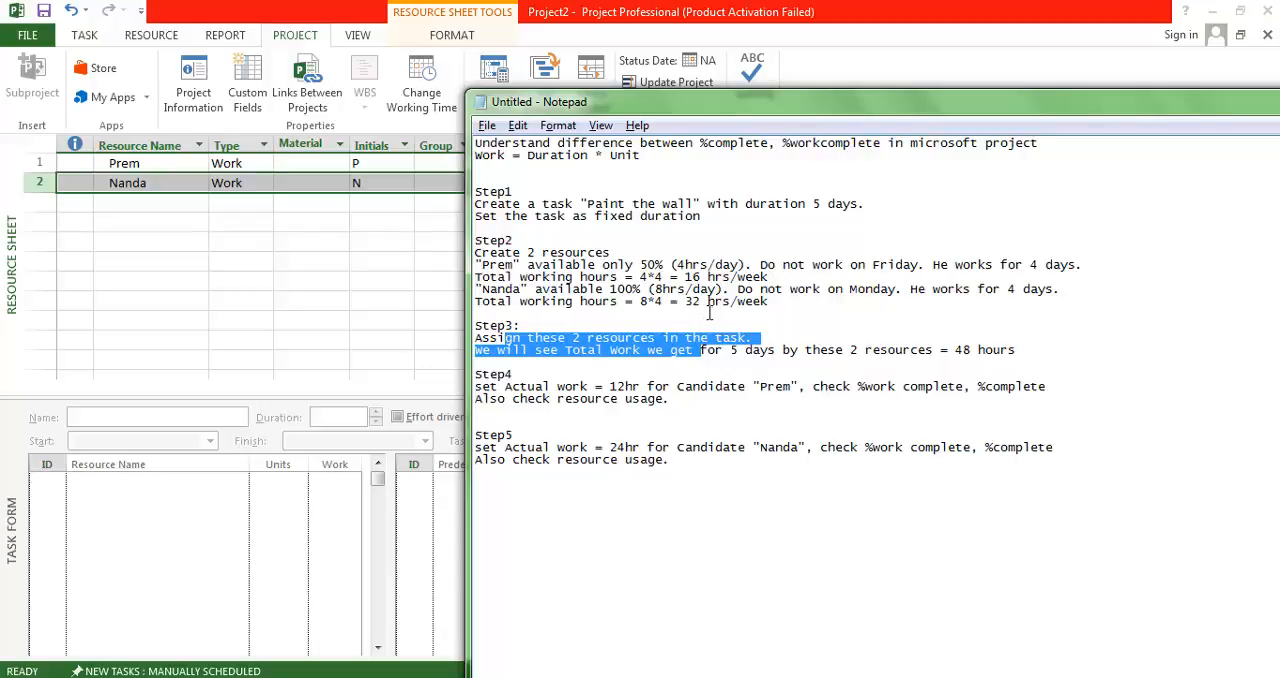
drag(956, 350, 1015, 355)
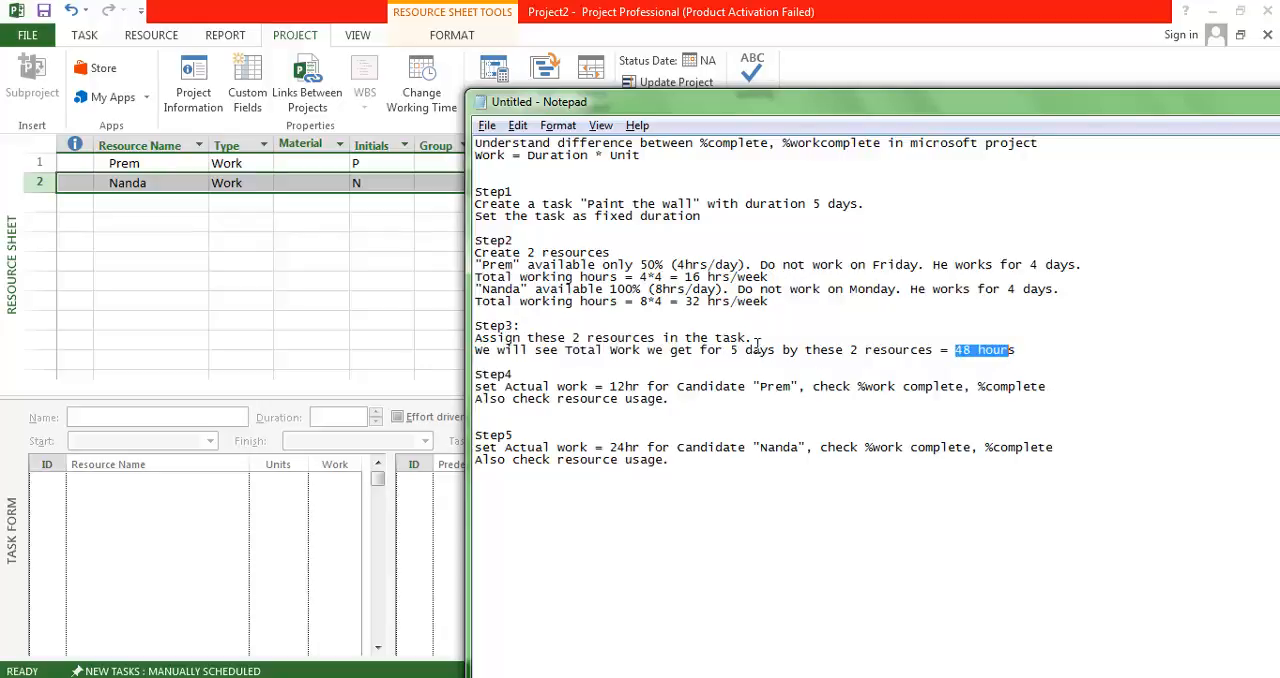
drag(760, 344, 477, 330)
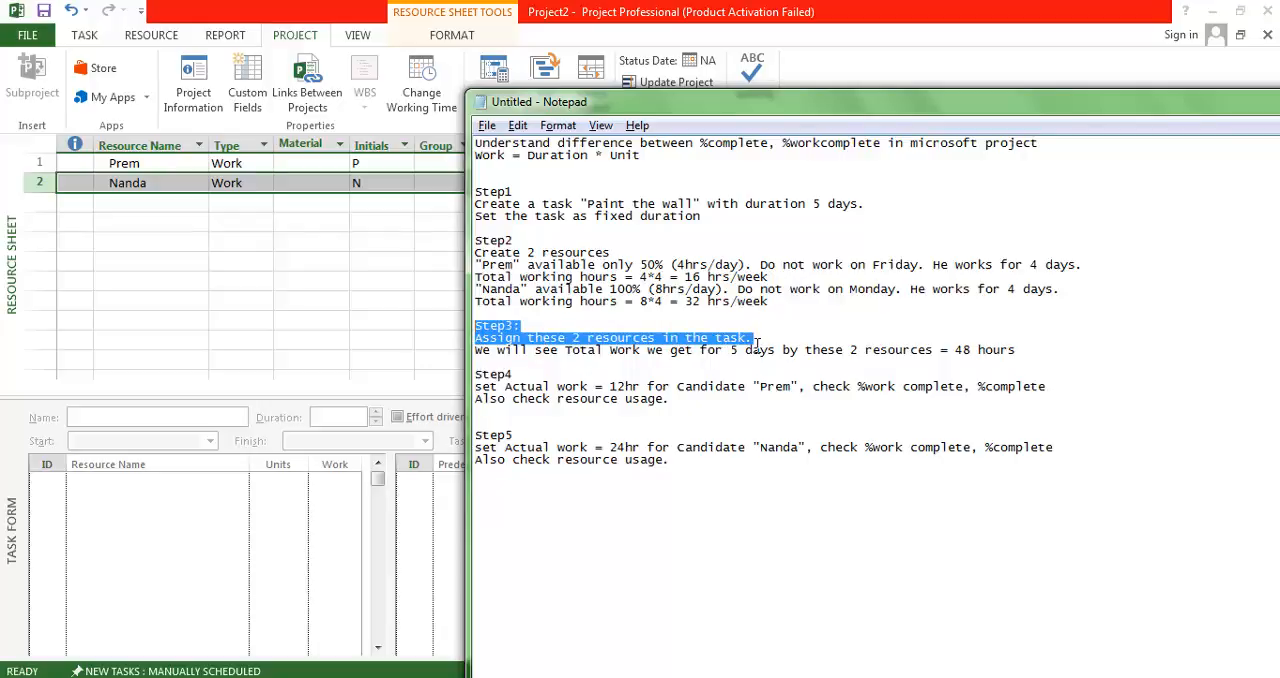
click(1047, 371)
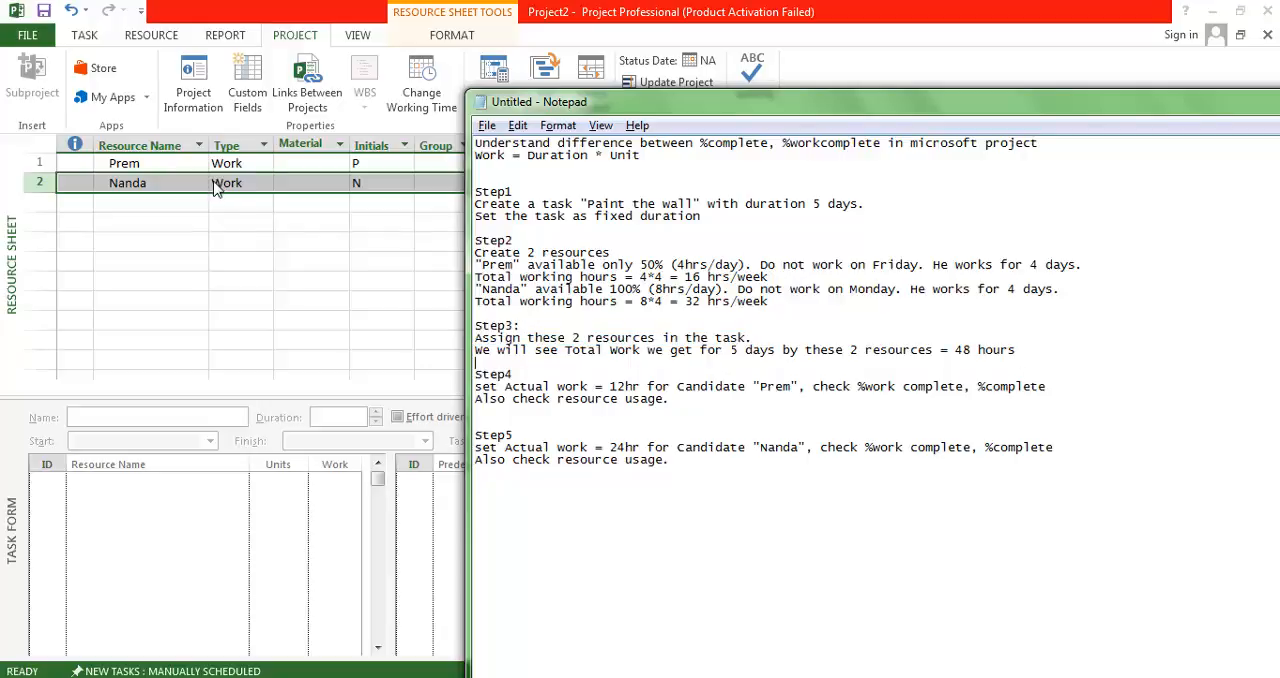
Return to Microsoft Project, show the Gantt Chart view and widen the task table through the Resource Names column.
click(271, 183)
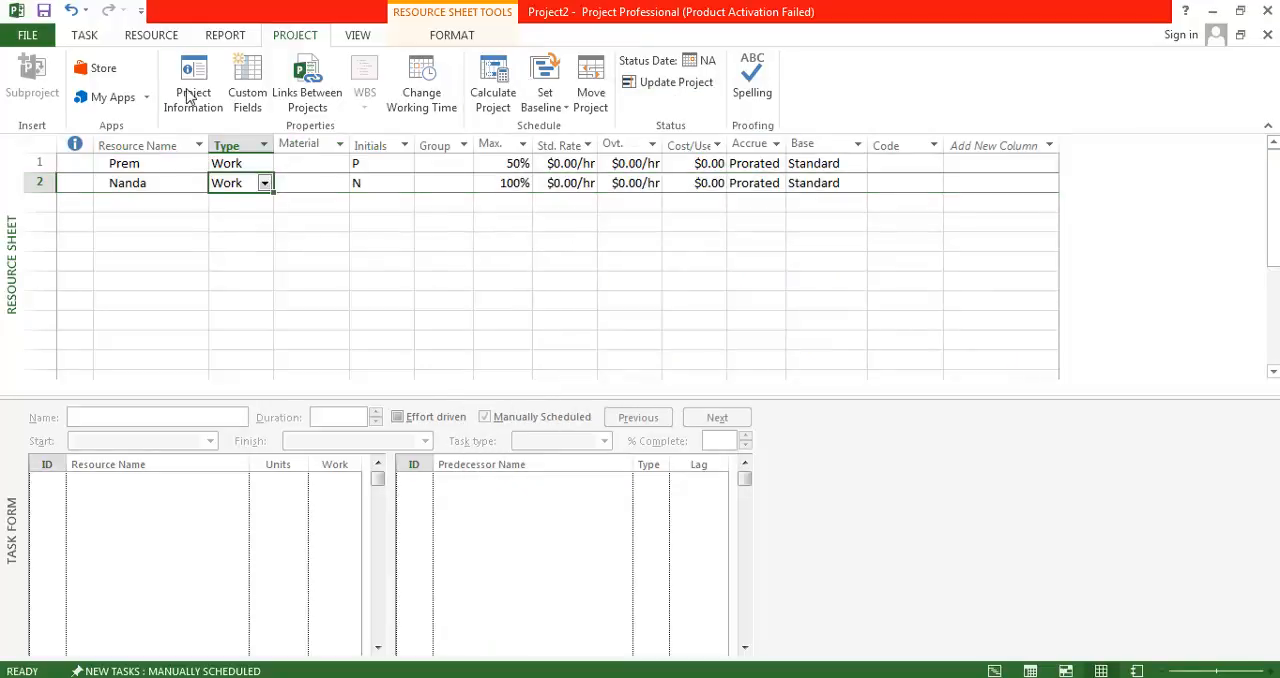
click(355, 36)
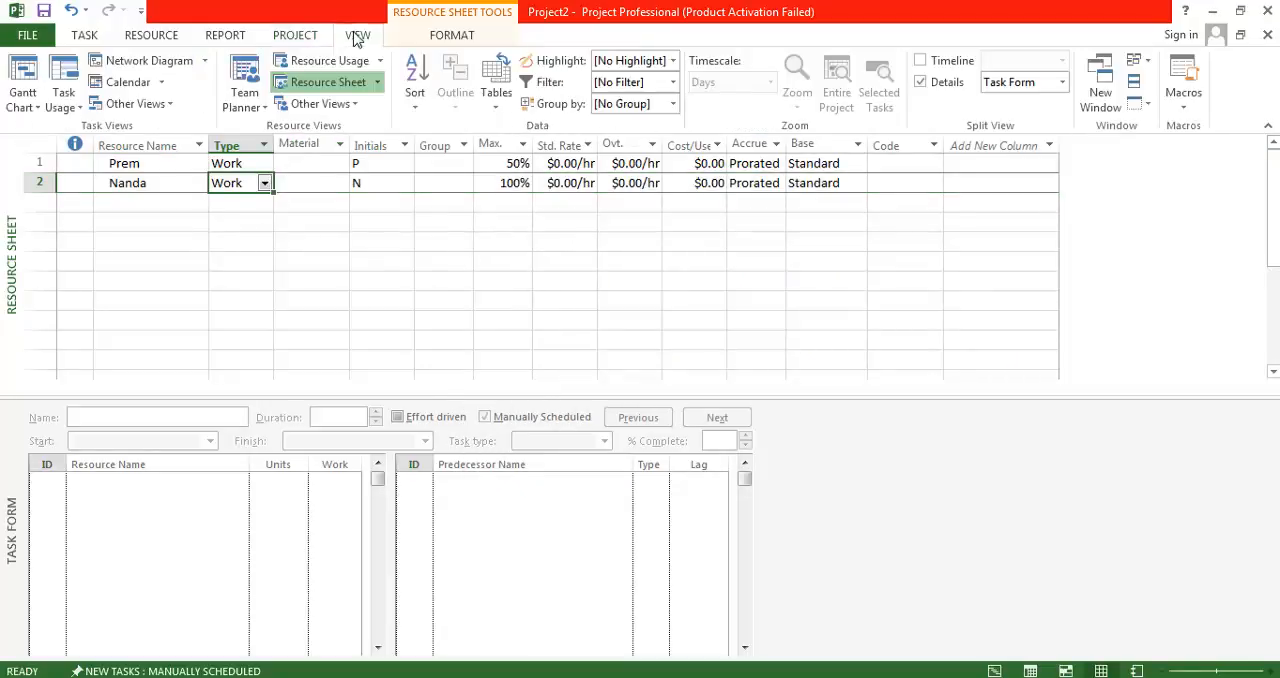
click(25, 80)
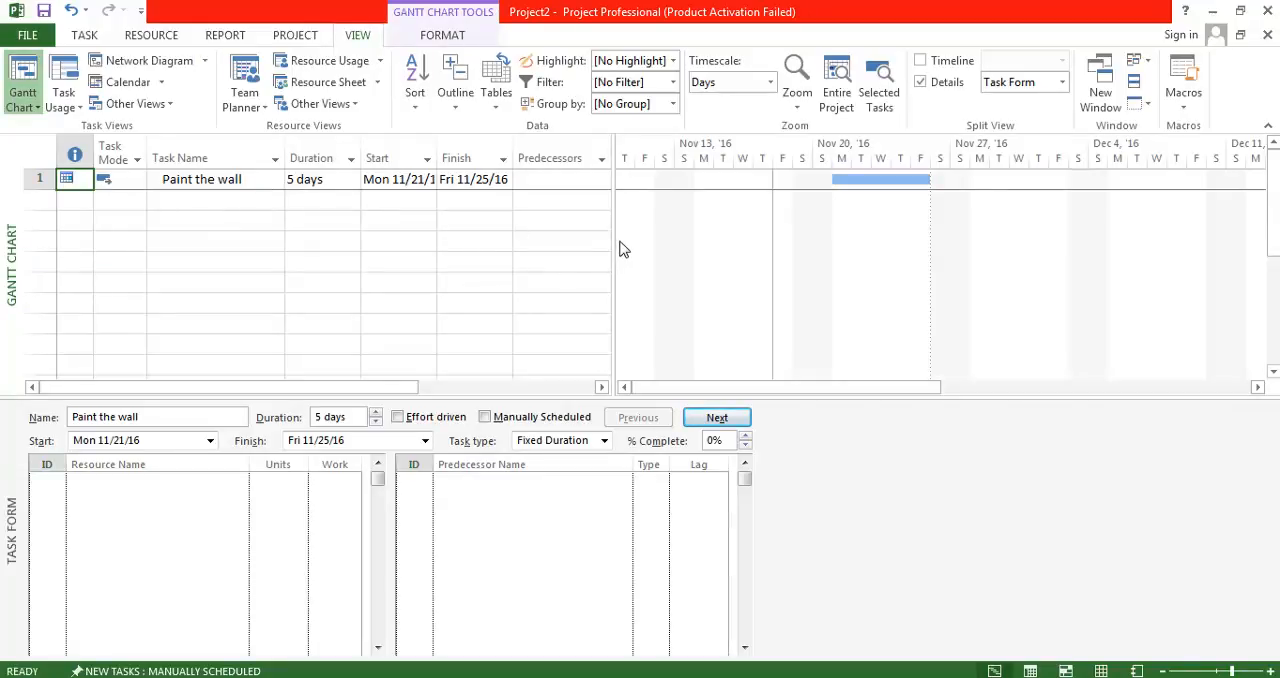
drag(626, 253, 831, 251)
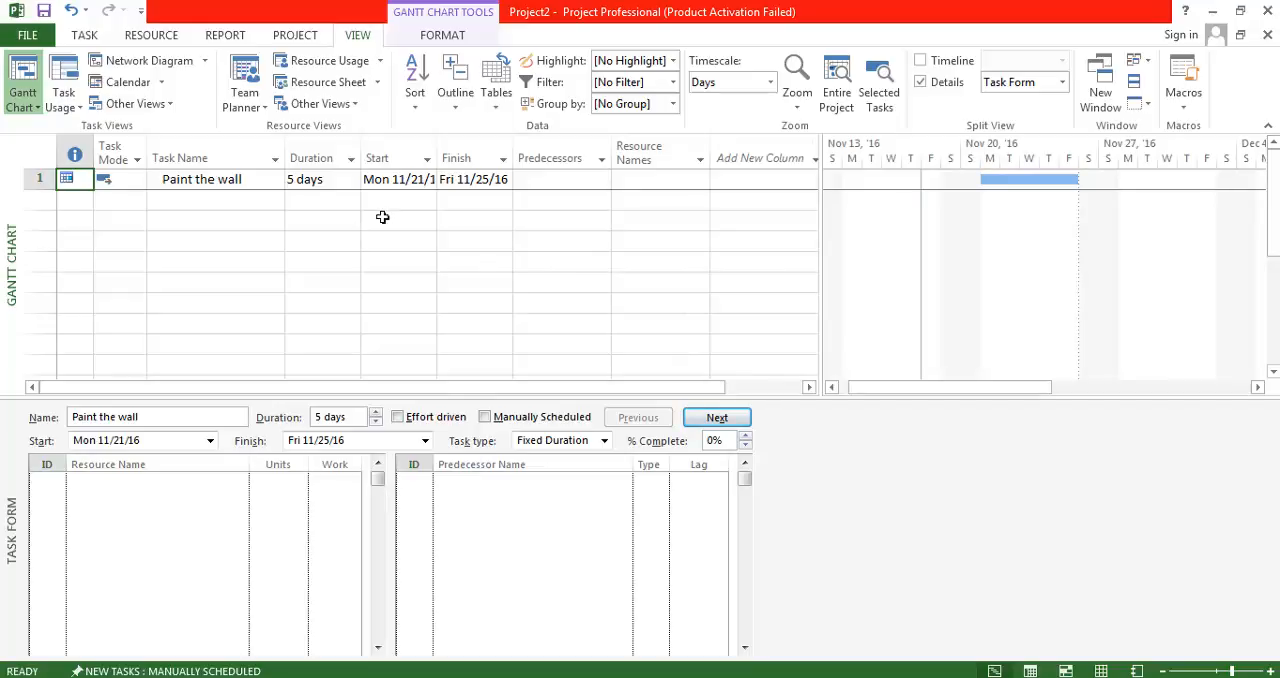
Insert a Work column before the Duration column in the task table.
click(330, 172)
right_click(310, 156)
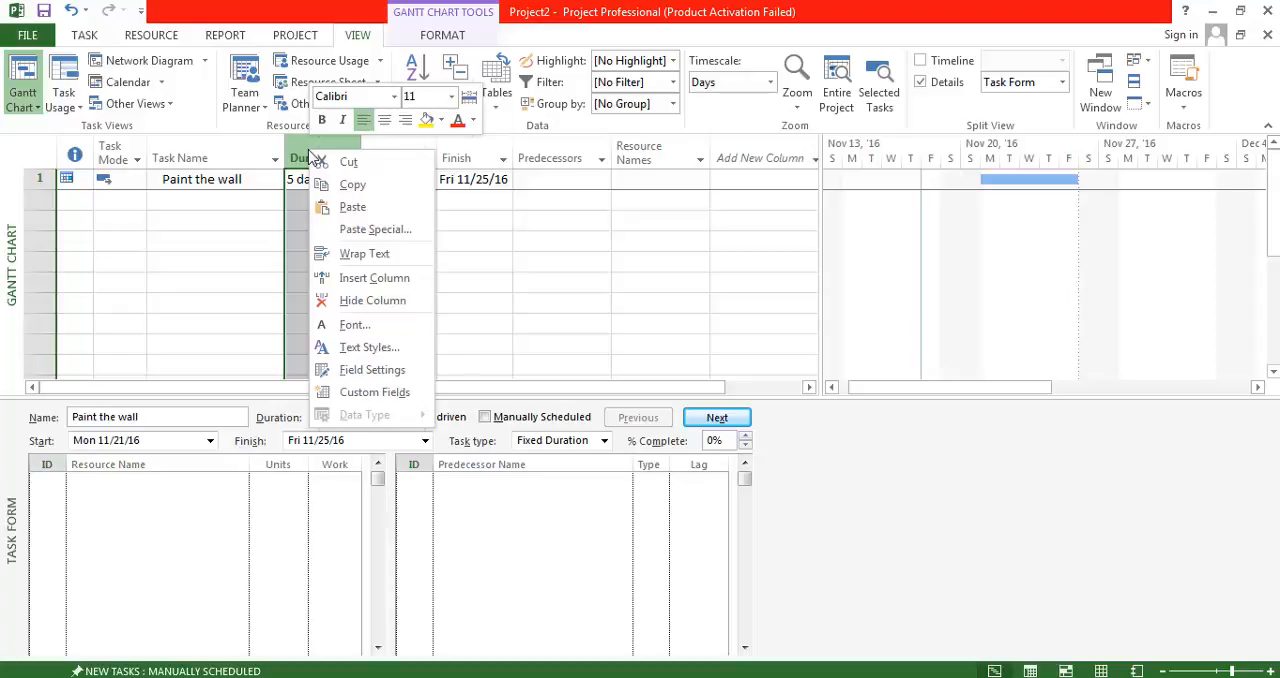
click(373, 278)
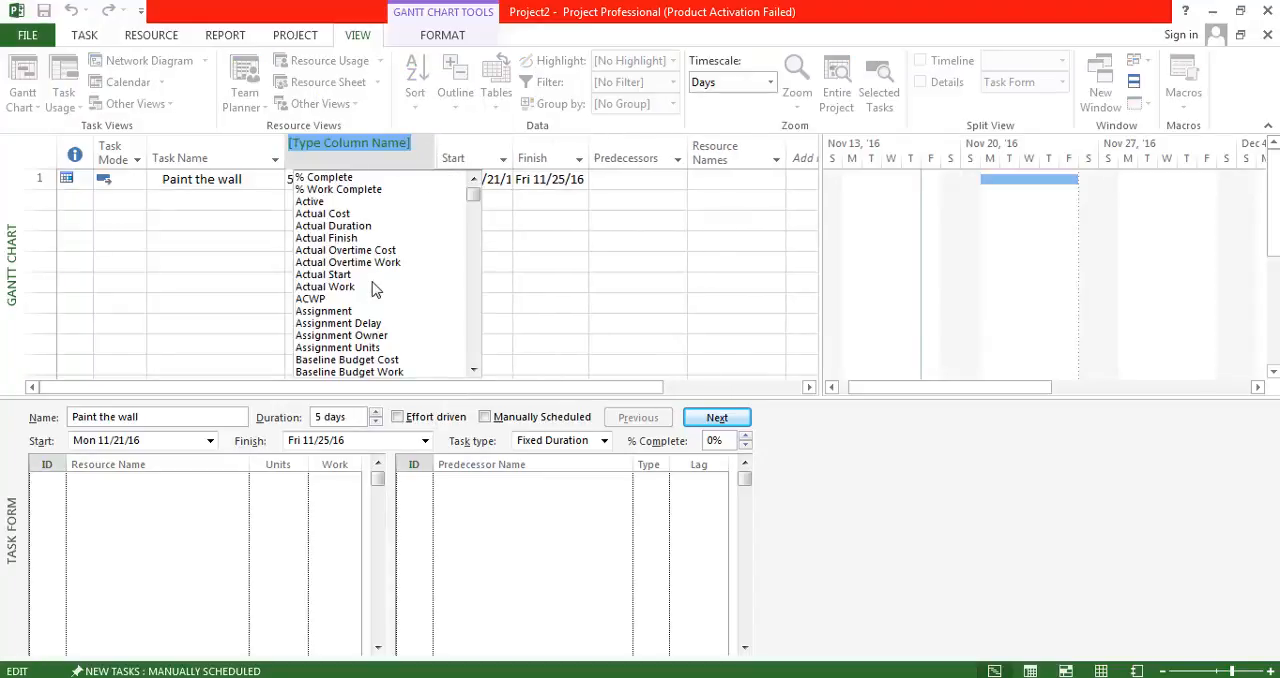
text(Work)
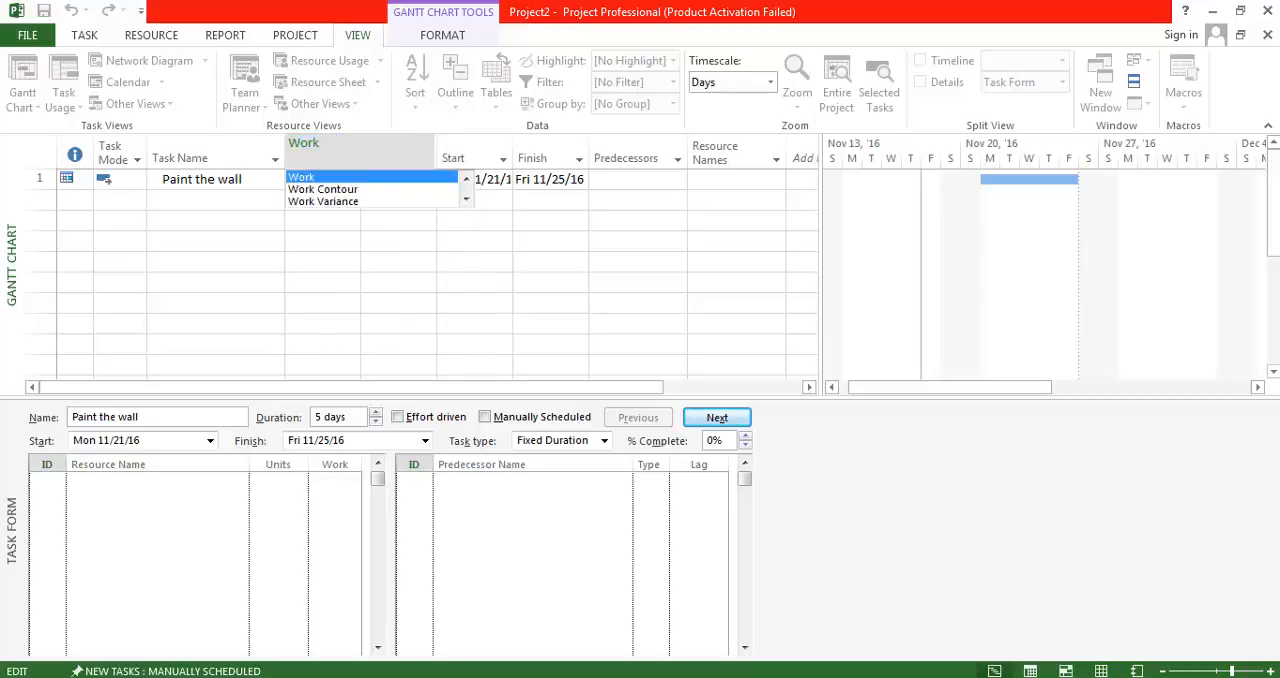
key(Return)
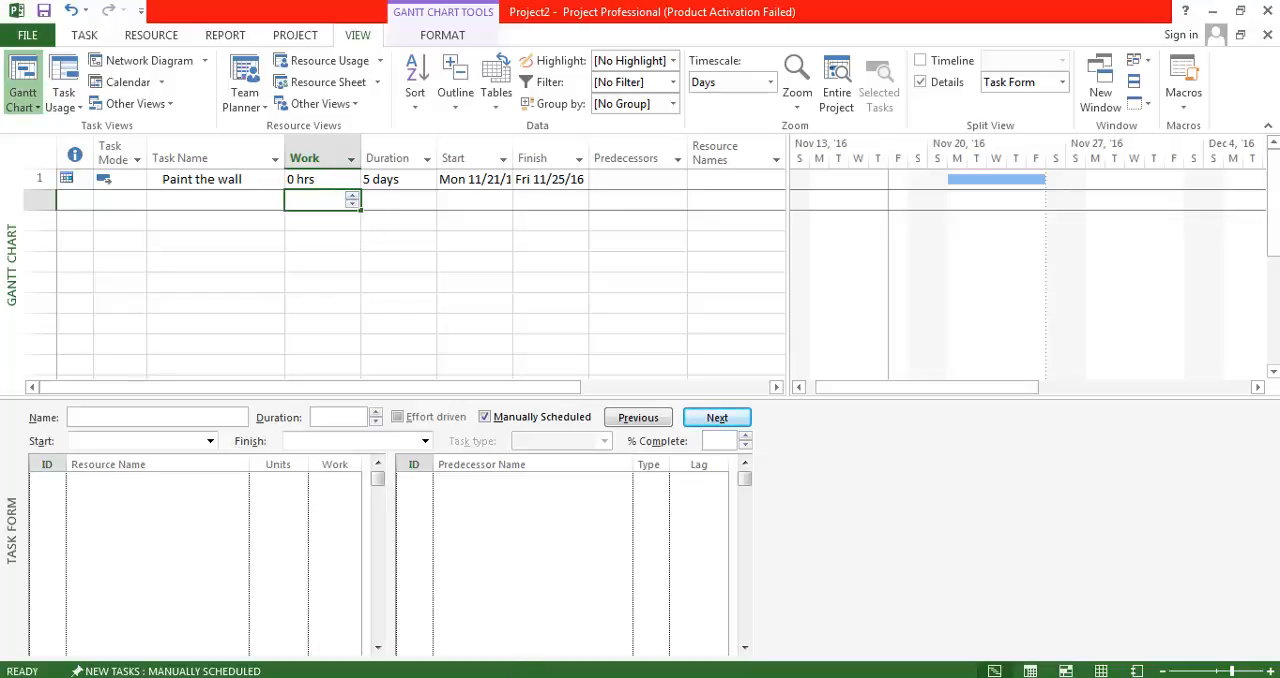
Check the Notepad notes for the total work and the %complete and %workcomplete fields, comparing them with the task's Work field.
click(545, 677)
drag(961, 354, 1054, 345)
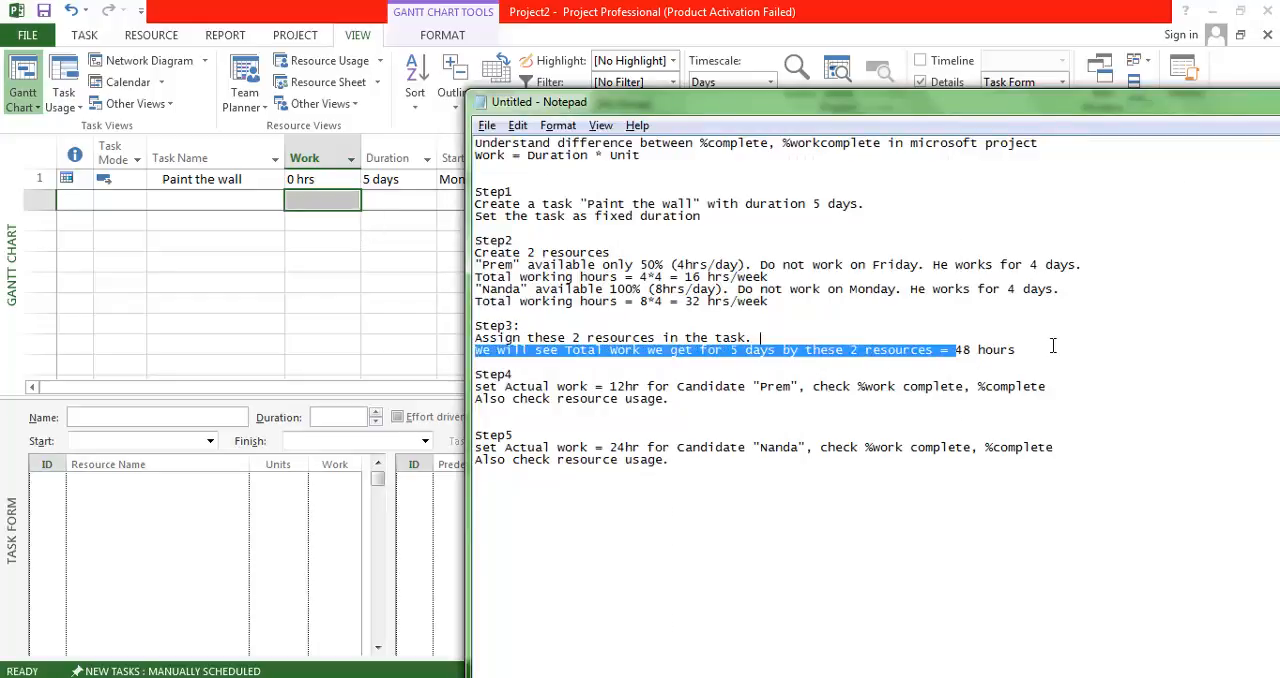
click(197, 186)
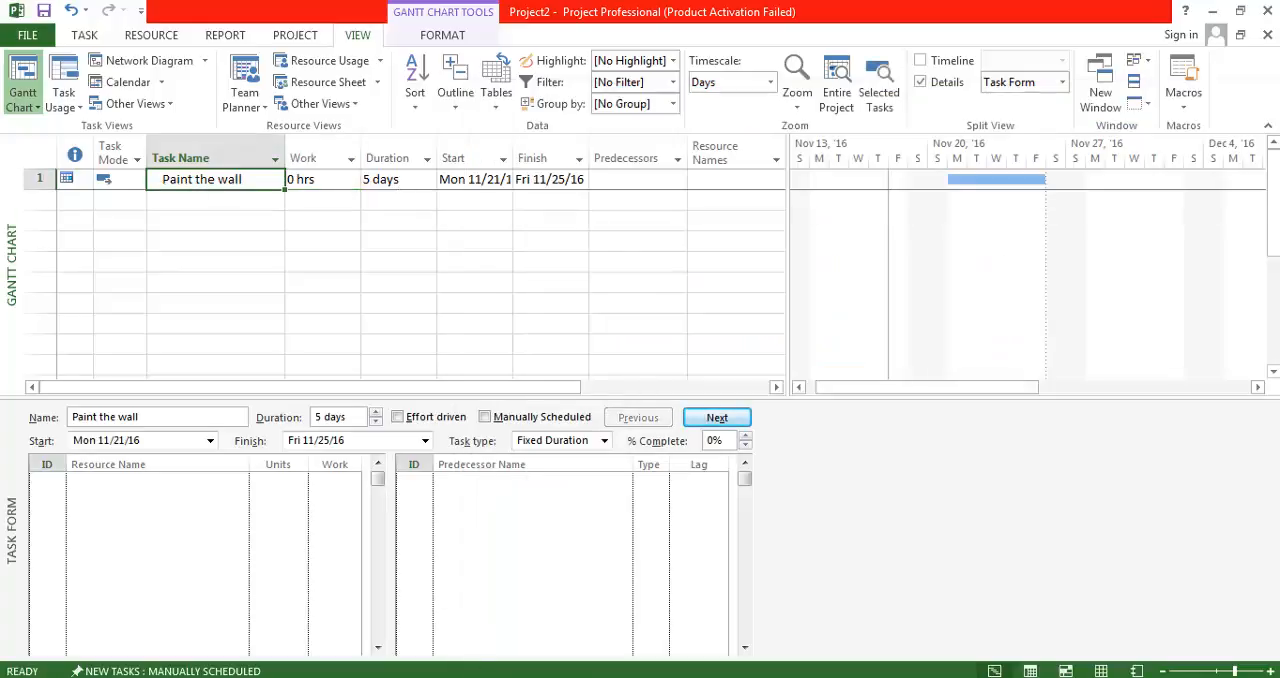
click(474, 677)
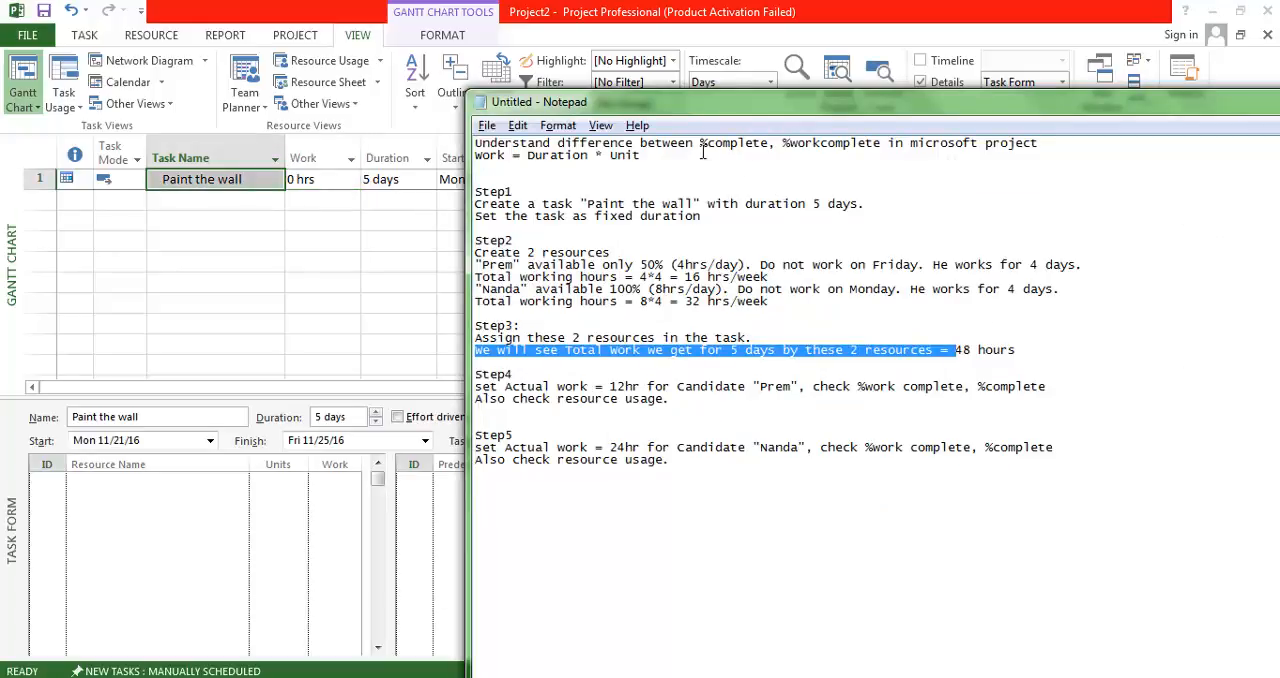
drag(704, 145, 882, 145)
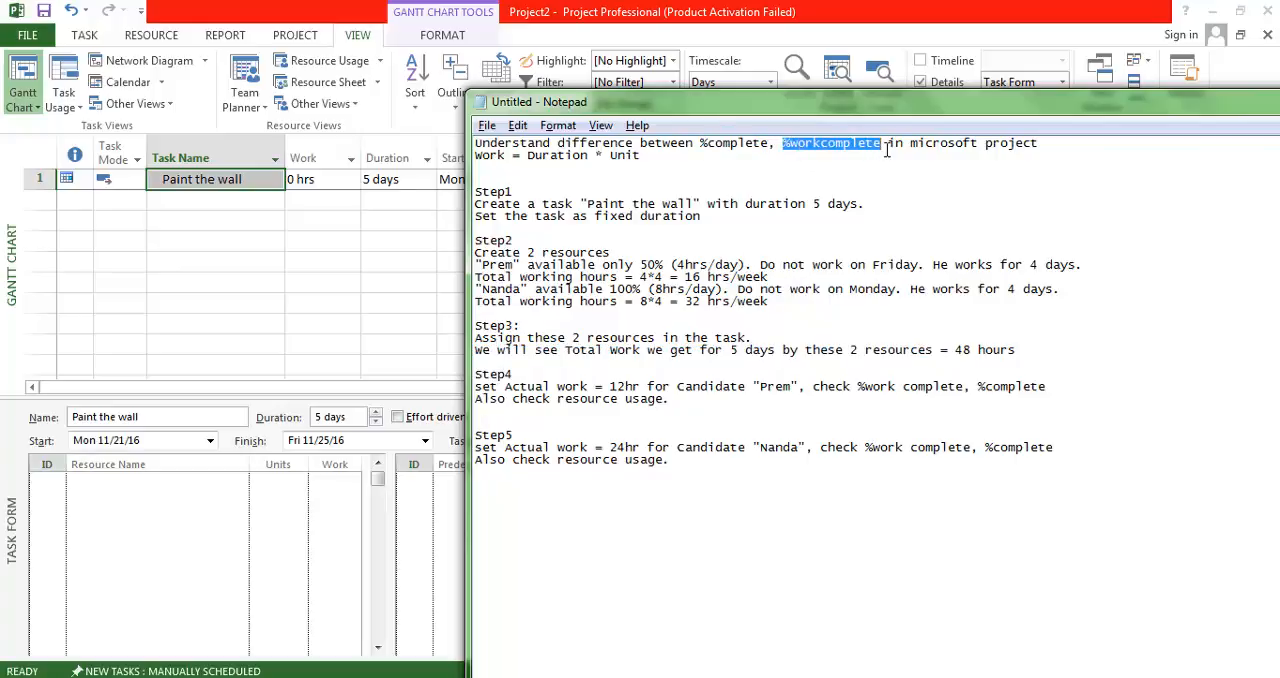
click(316, 182)
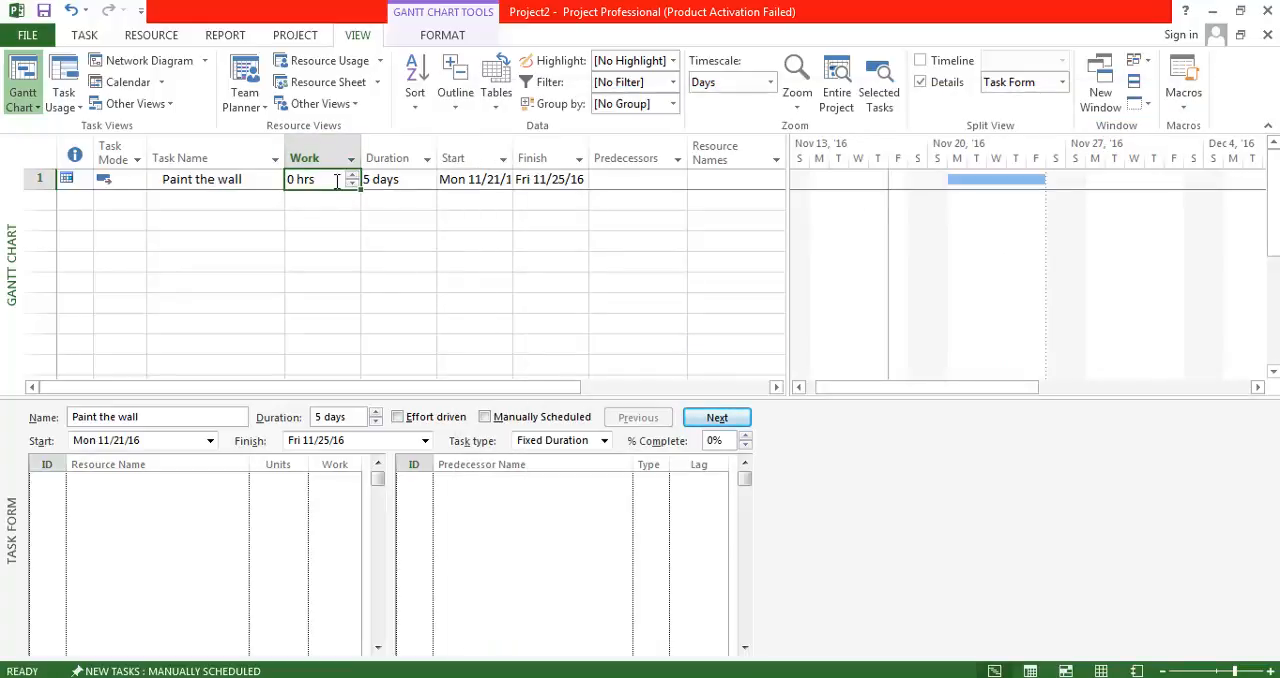
Insert an Actual Work column between the Work and Duration columns.
click(409, 168)
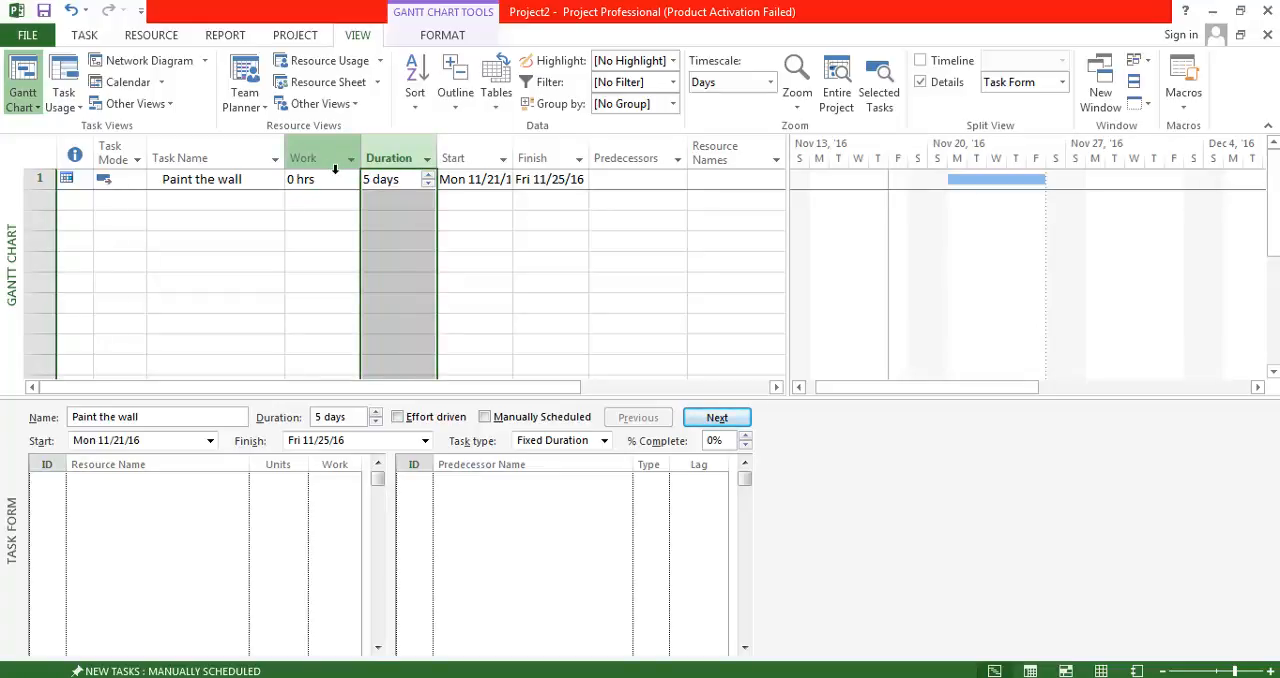
right_click(388, 152)
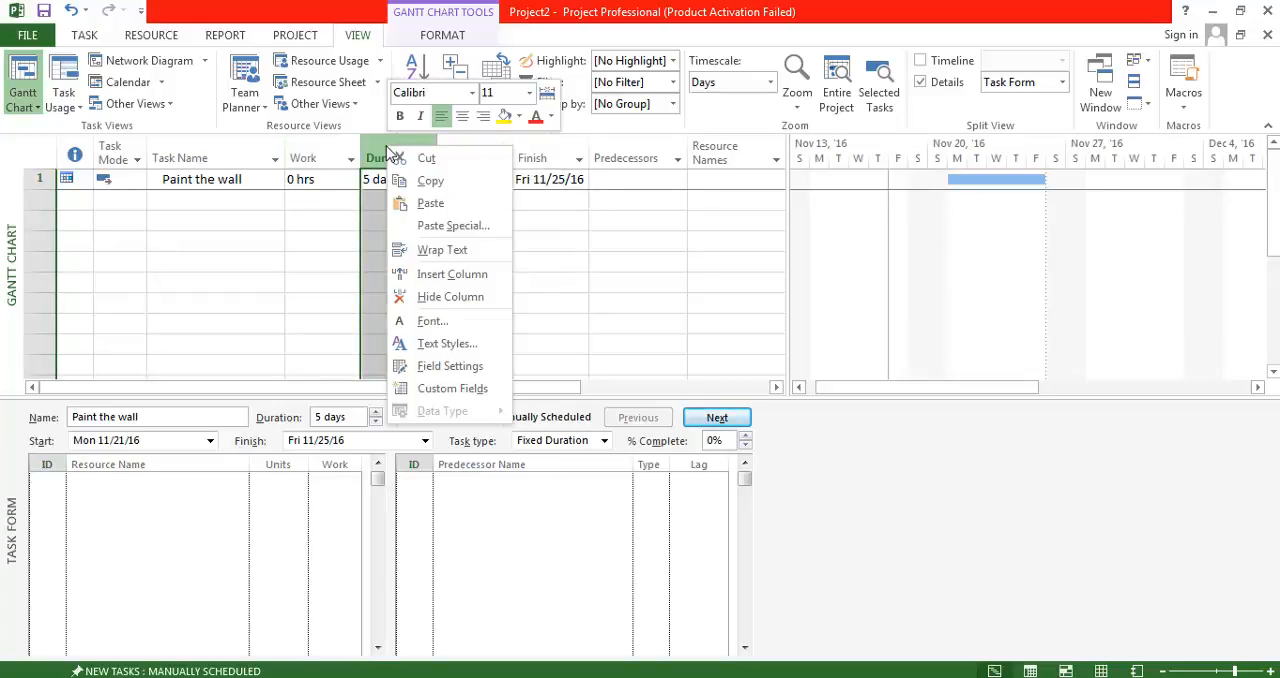
click(455, 275)
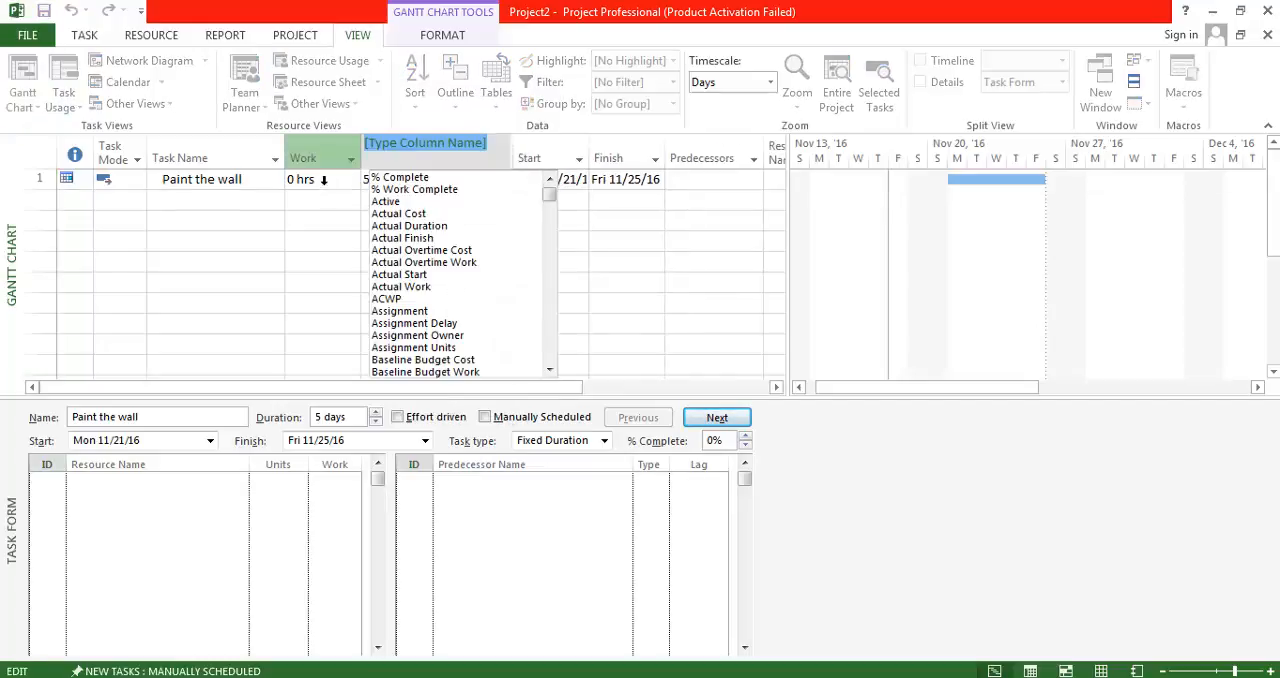
text(Actual Cost)
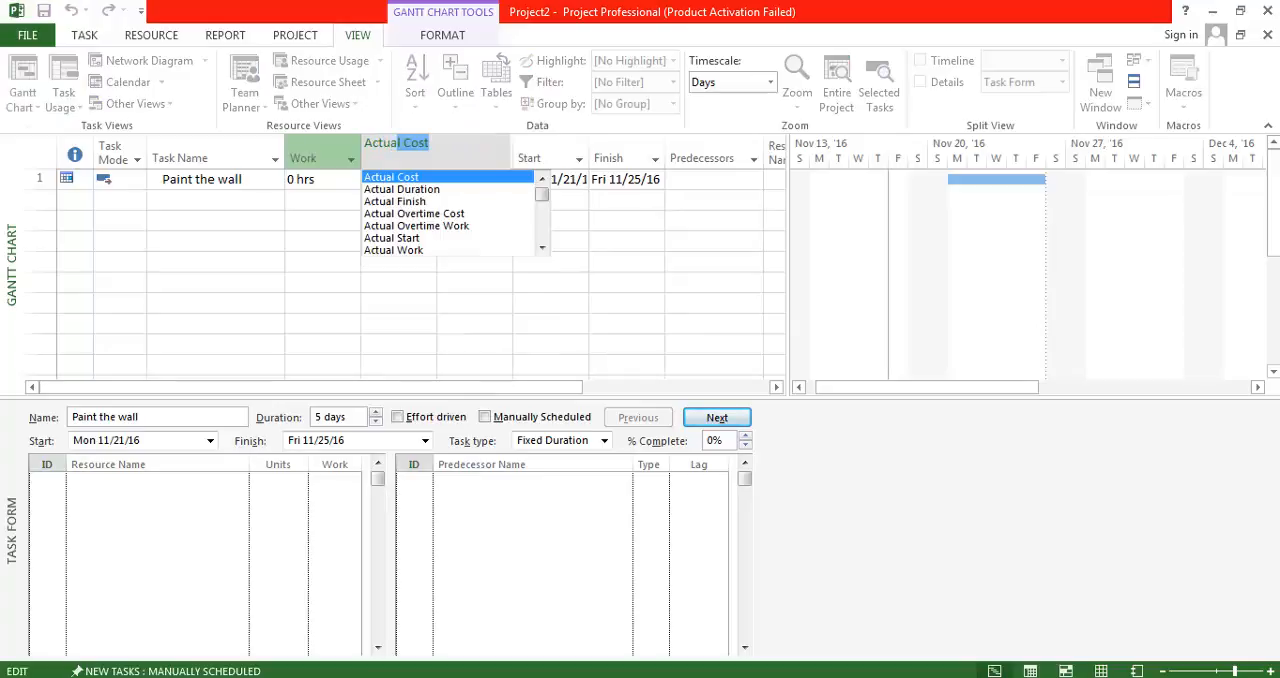
key(Down)
key(Down)
key(Down)
key(Down)
key(Down)
key(Down)
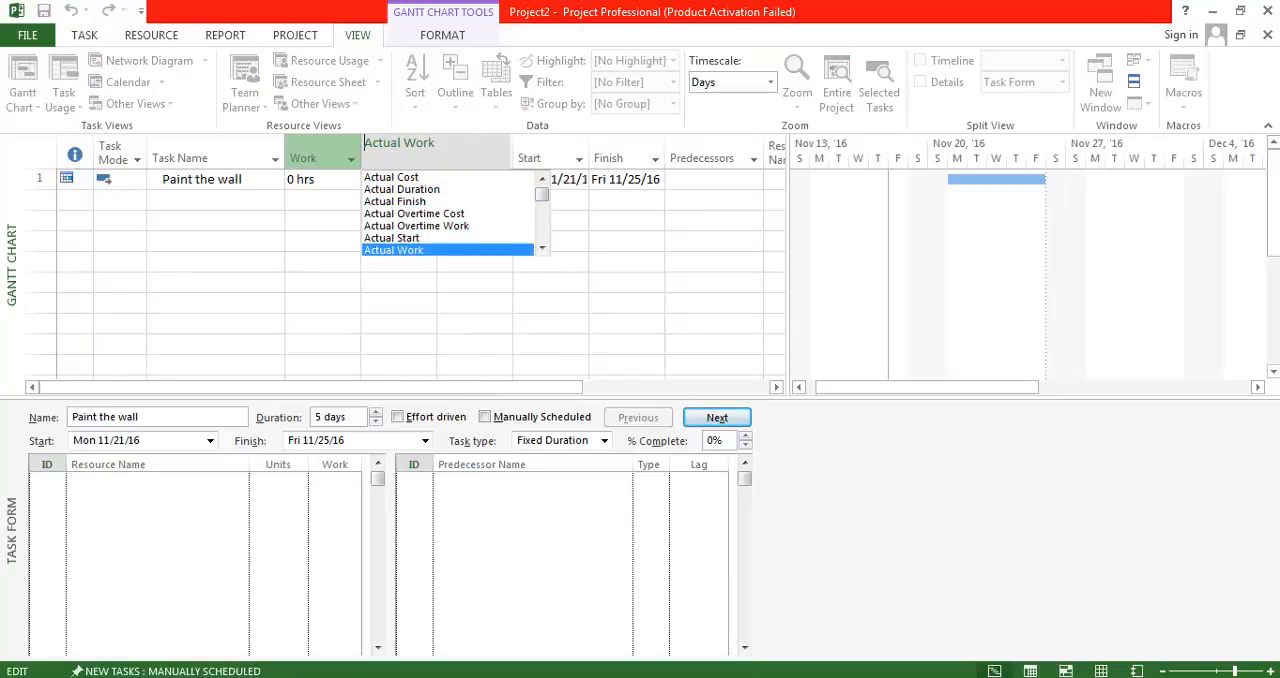
key(Return)
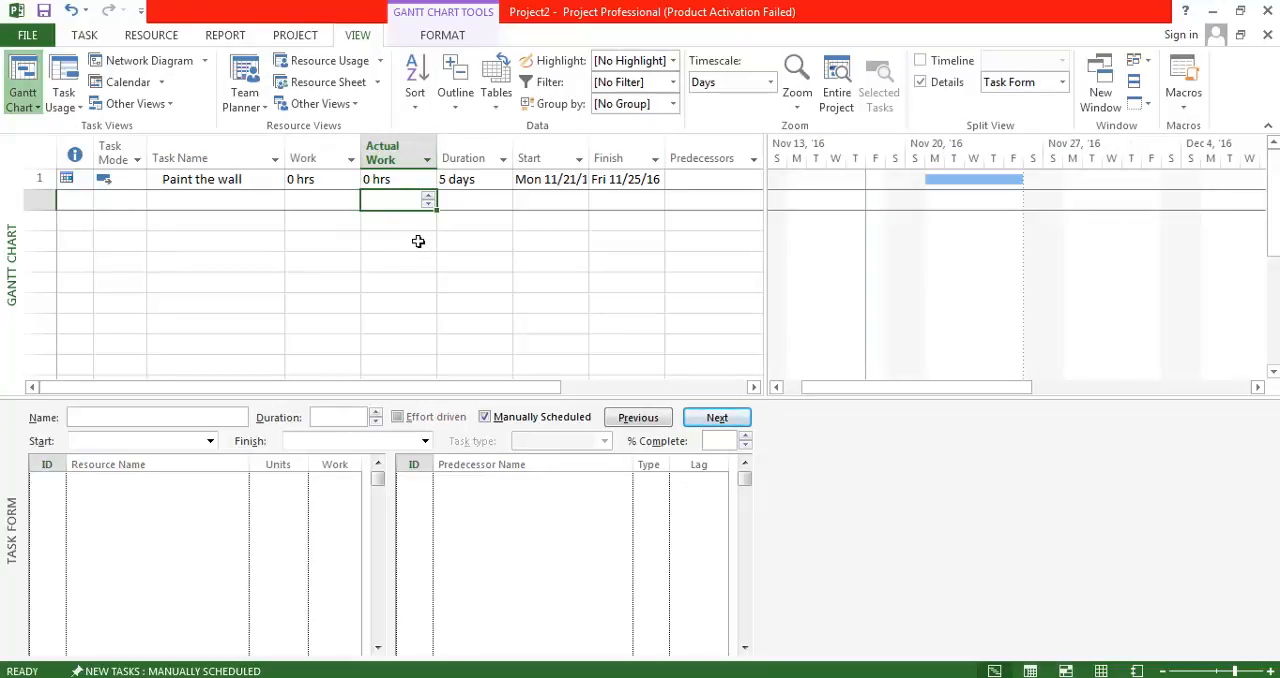
Insert a % Work Complete column between the Actual Work and Duration columns.
click(397, 187)
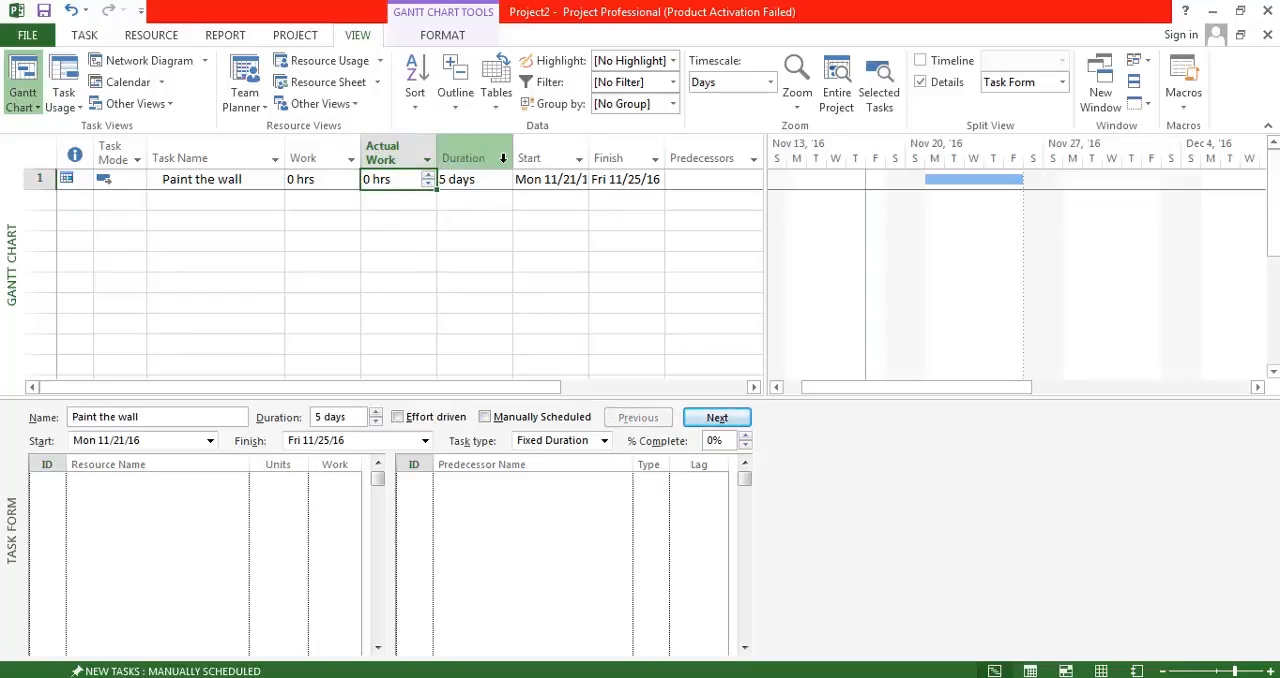
click(470, 165)
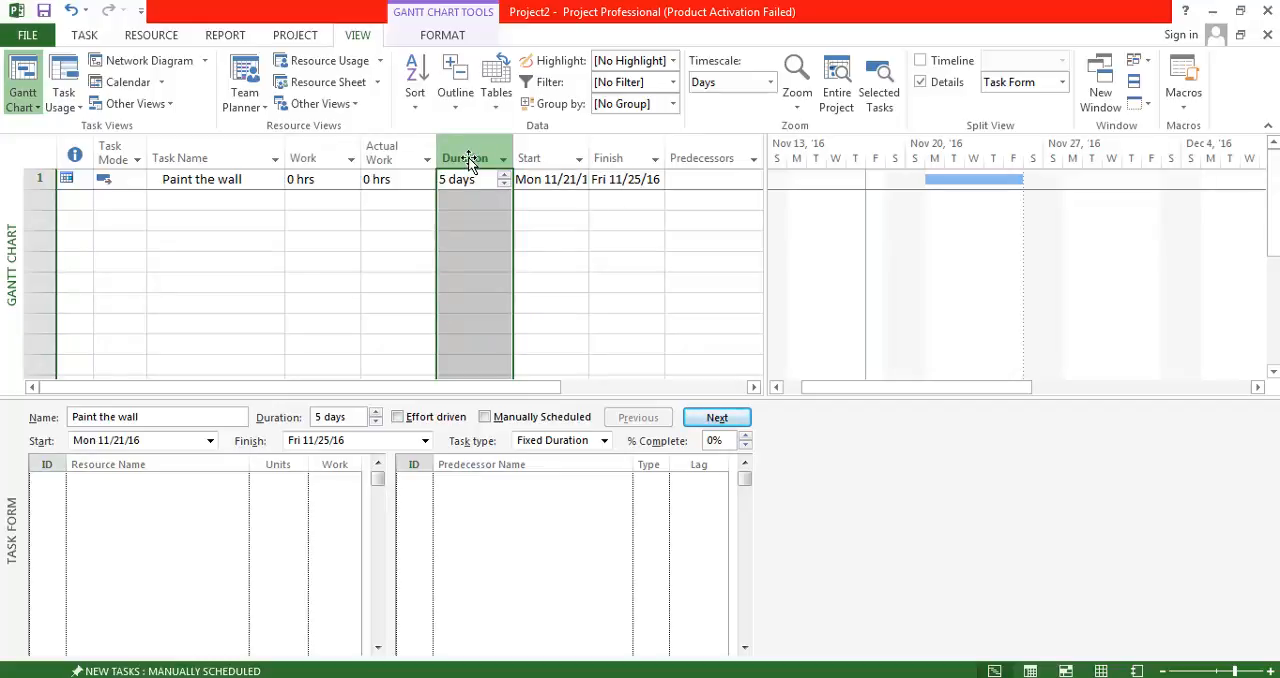
right_click(466, 158)
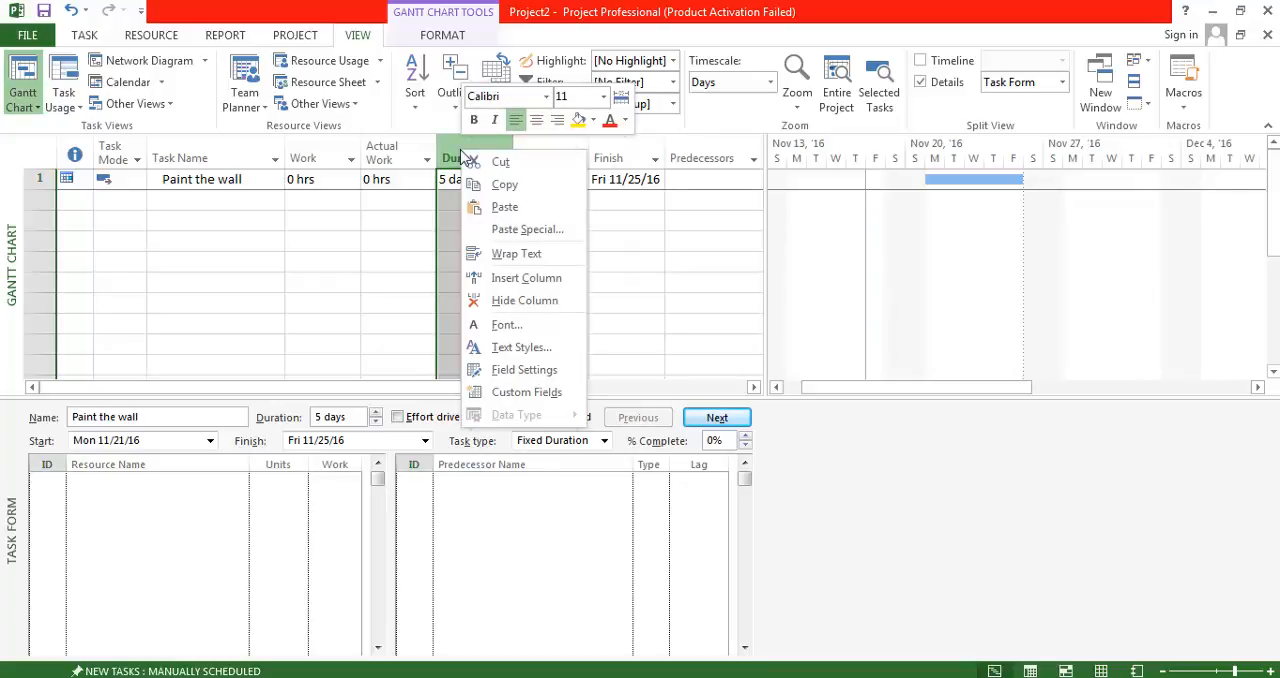
click(527, 278)
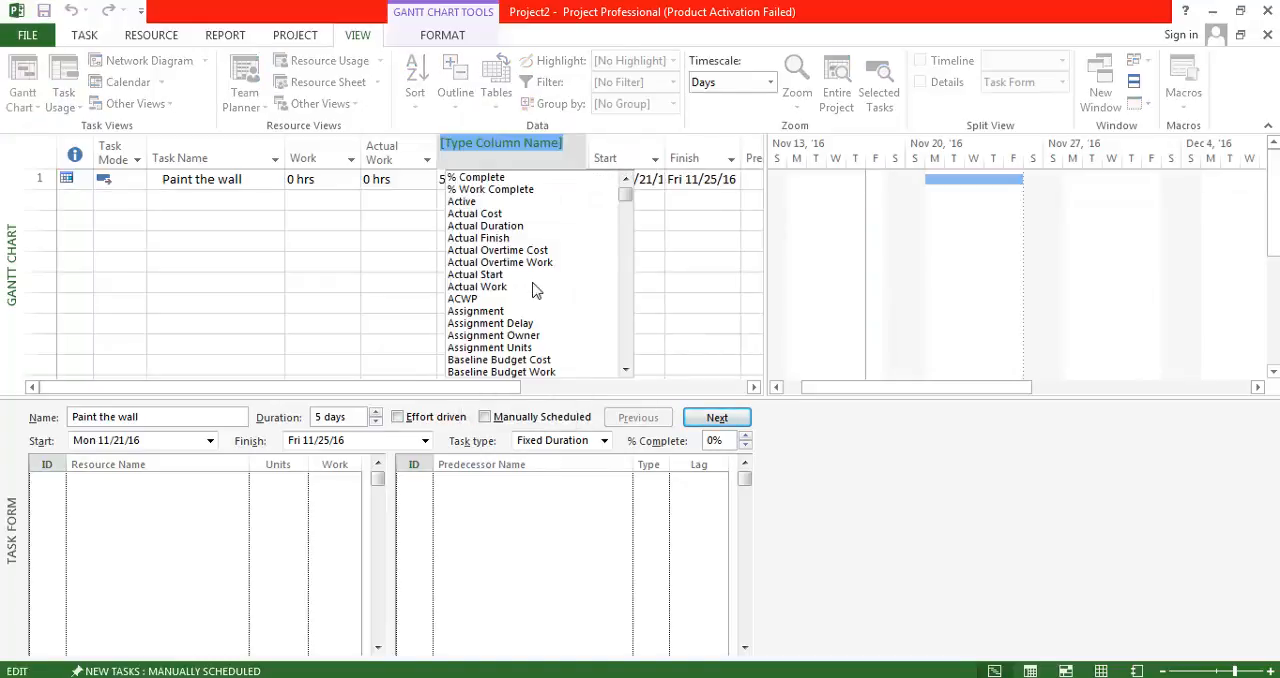
text(%)
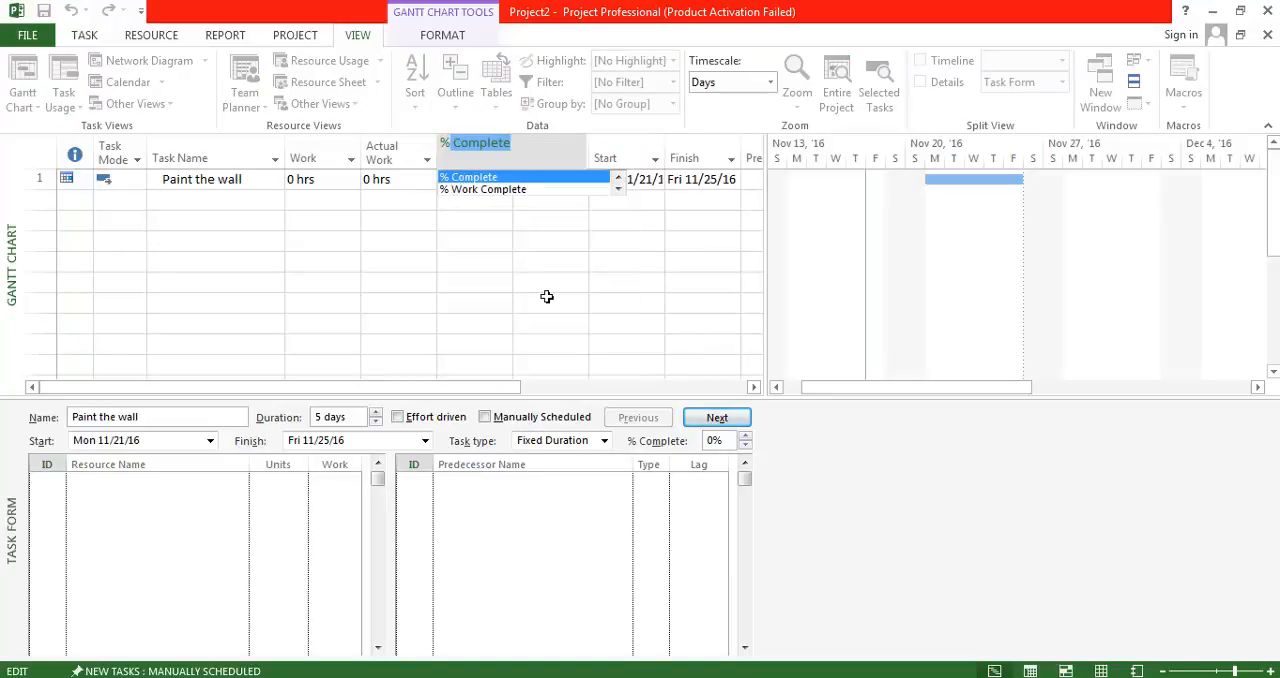
key(Down)
key(Return)
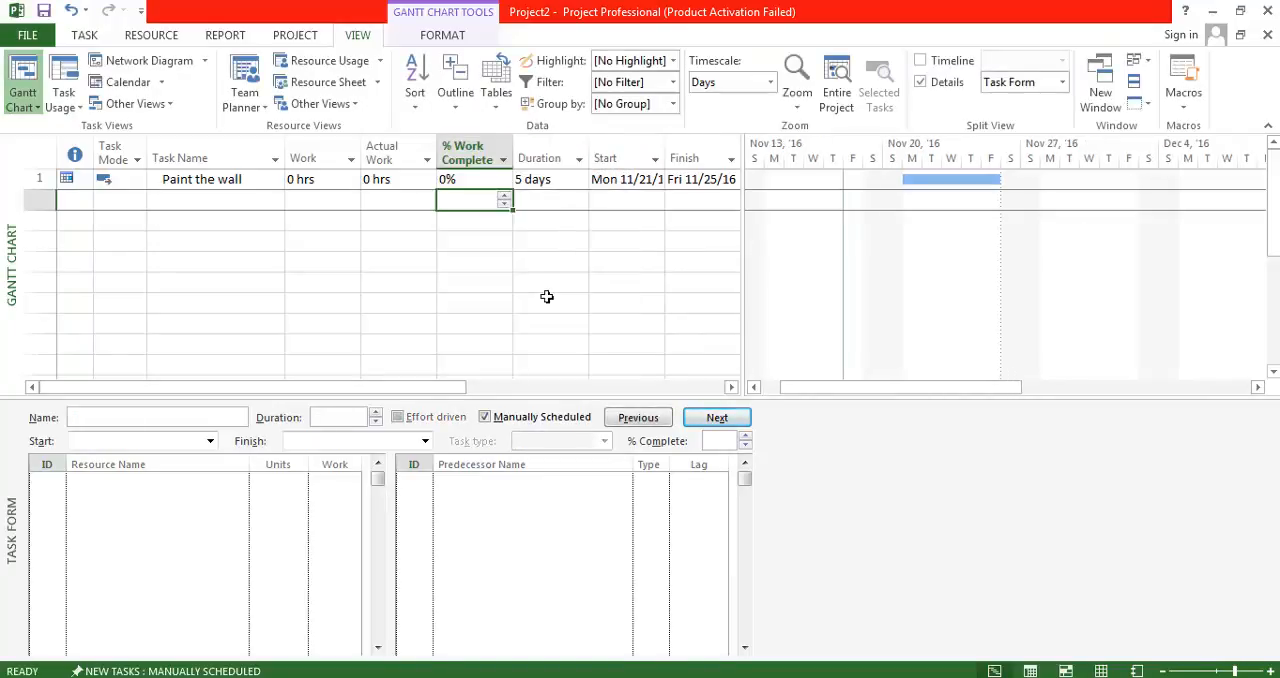
Insert an Actual Duration column between the Duration and Start columns.
click(631, 168)
right_click(623, 155)
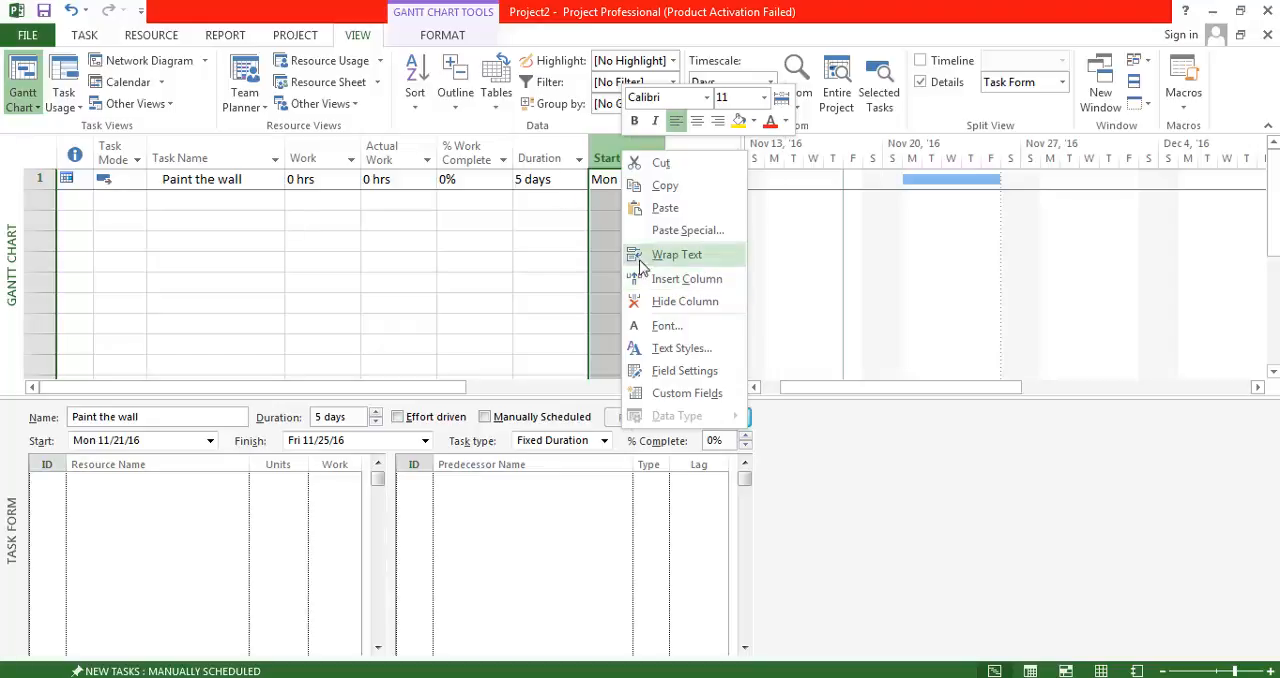
click(660, 289)
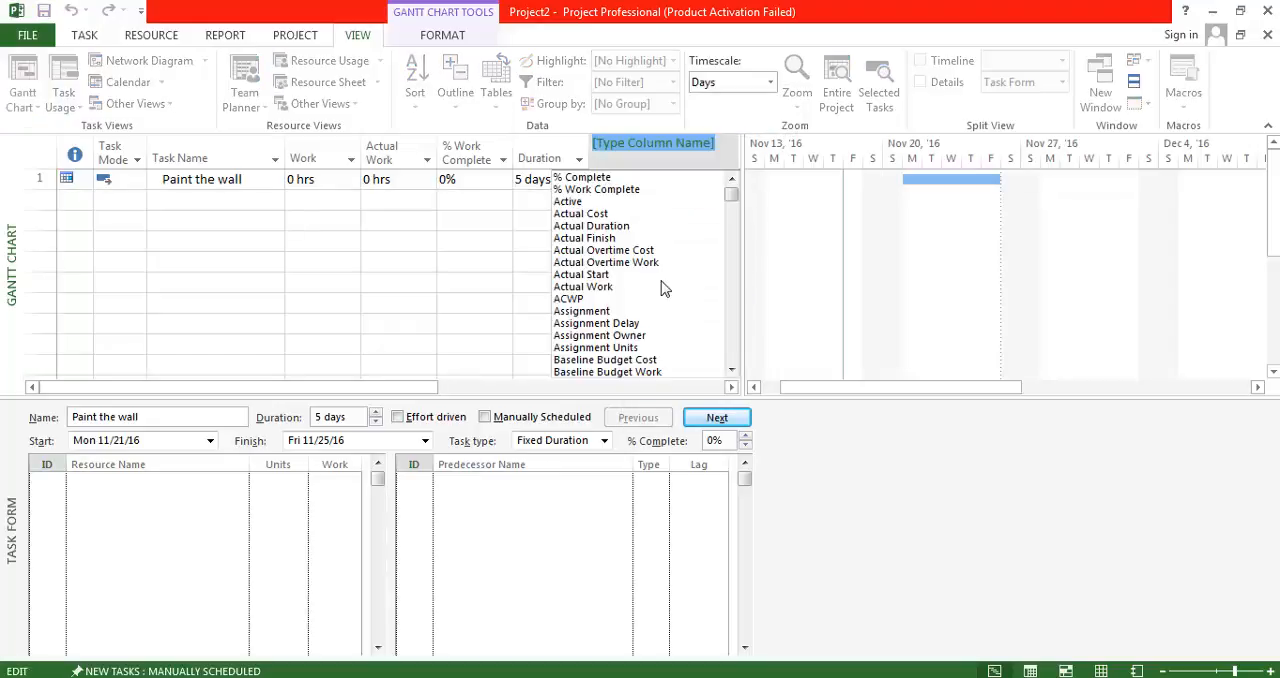
text(Actual Cost)
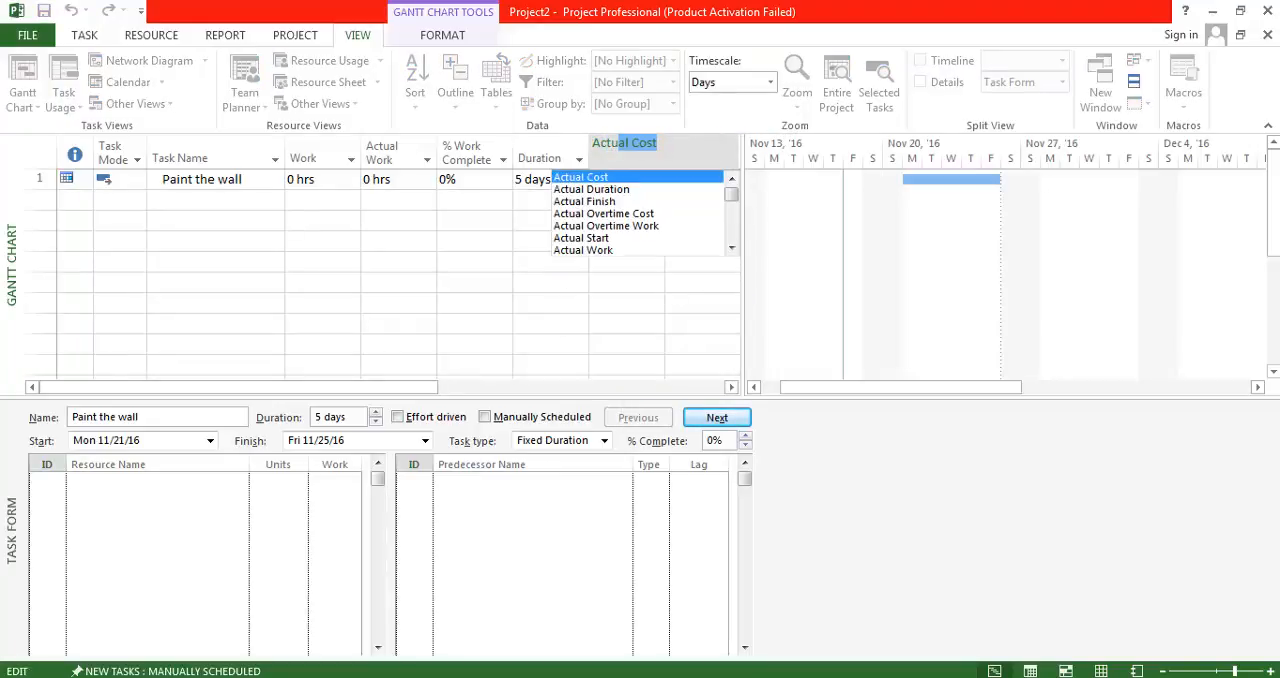
key(Down)
key(Return)
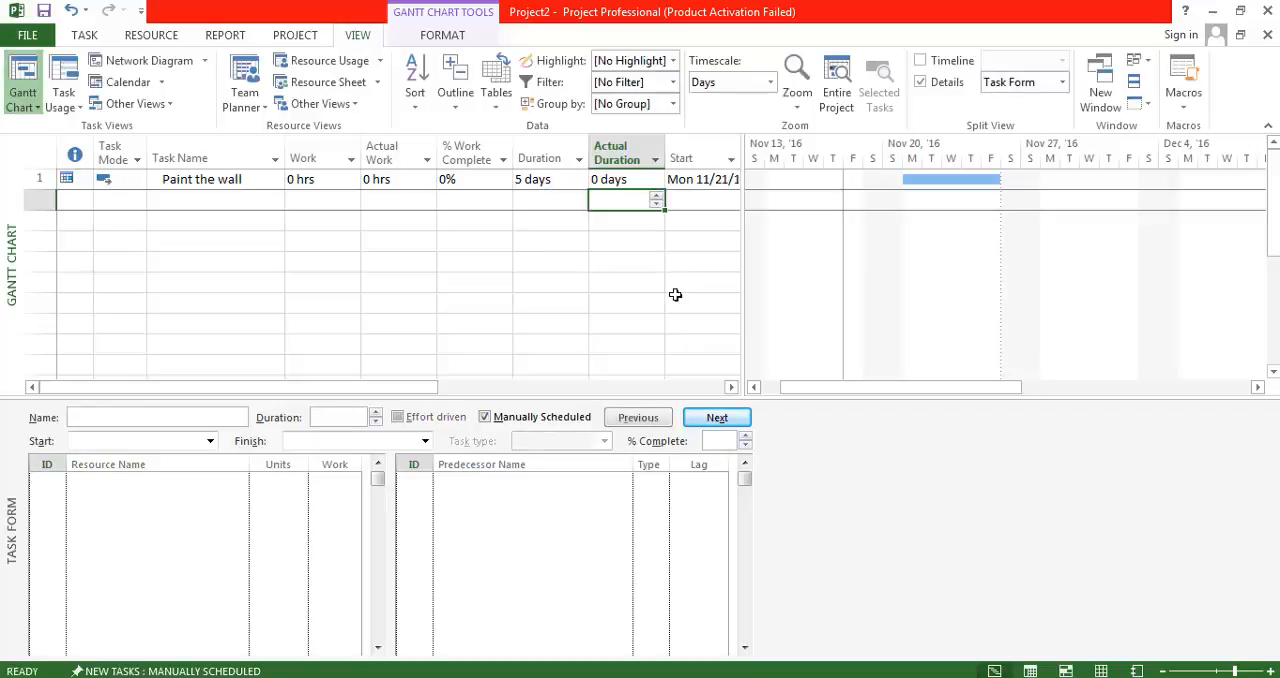
Insert a % Complete column between the Actual Duration and Start columns, and widen the table to show the columns through Predecessors.
click(700, 160)
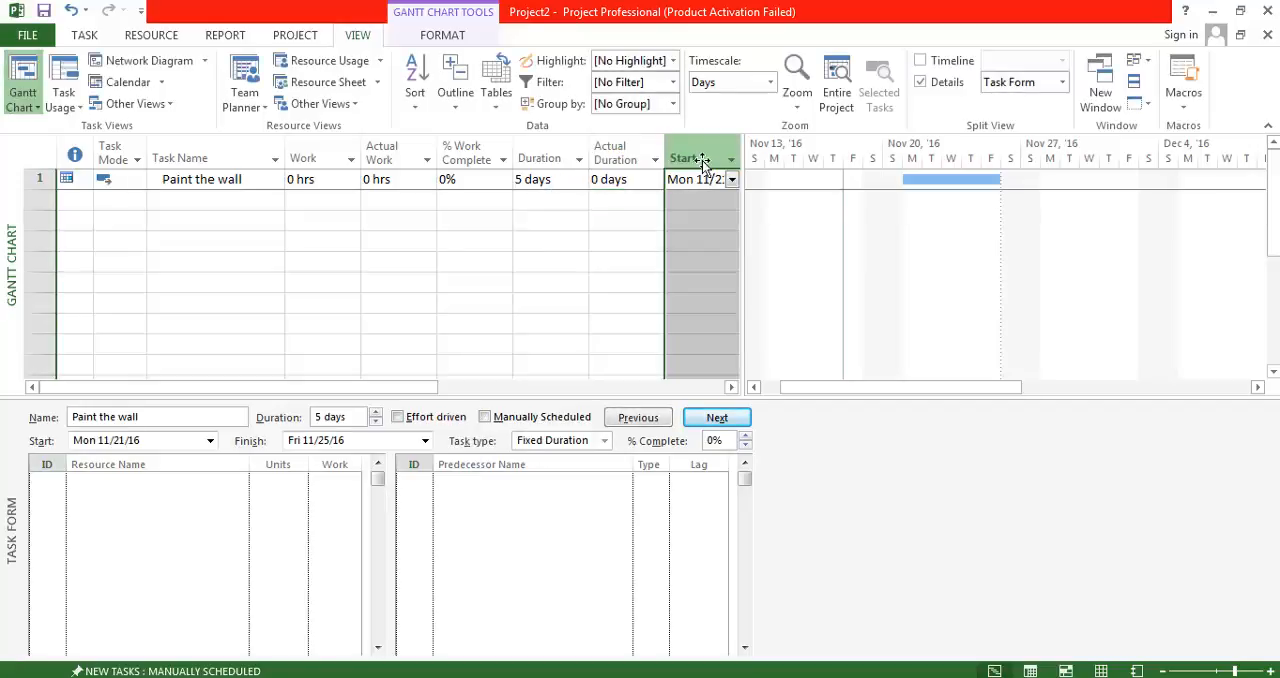
right_click(697, 160)
click(755, 281)
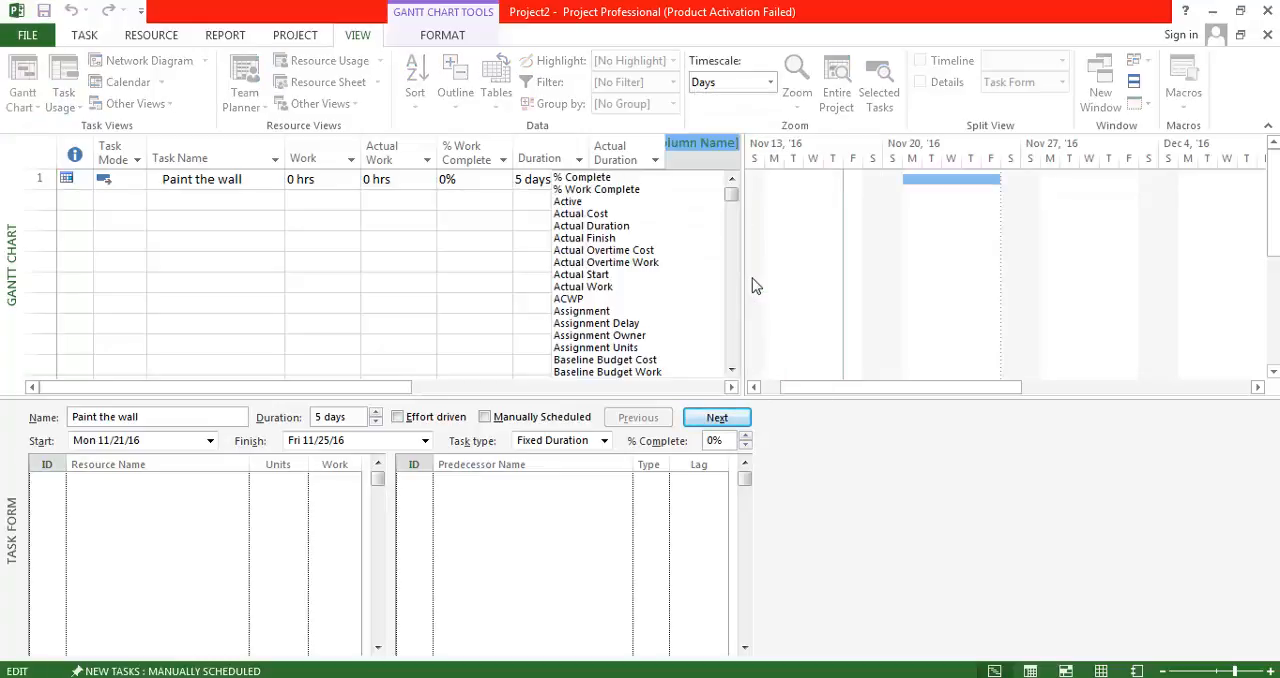
text(%)
key(Return)
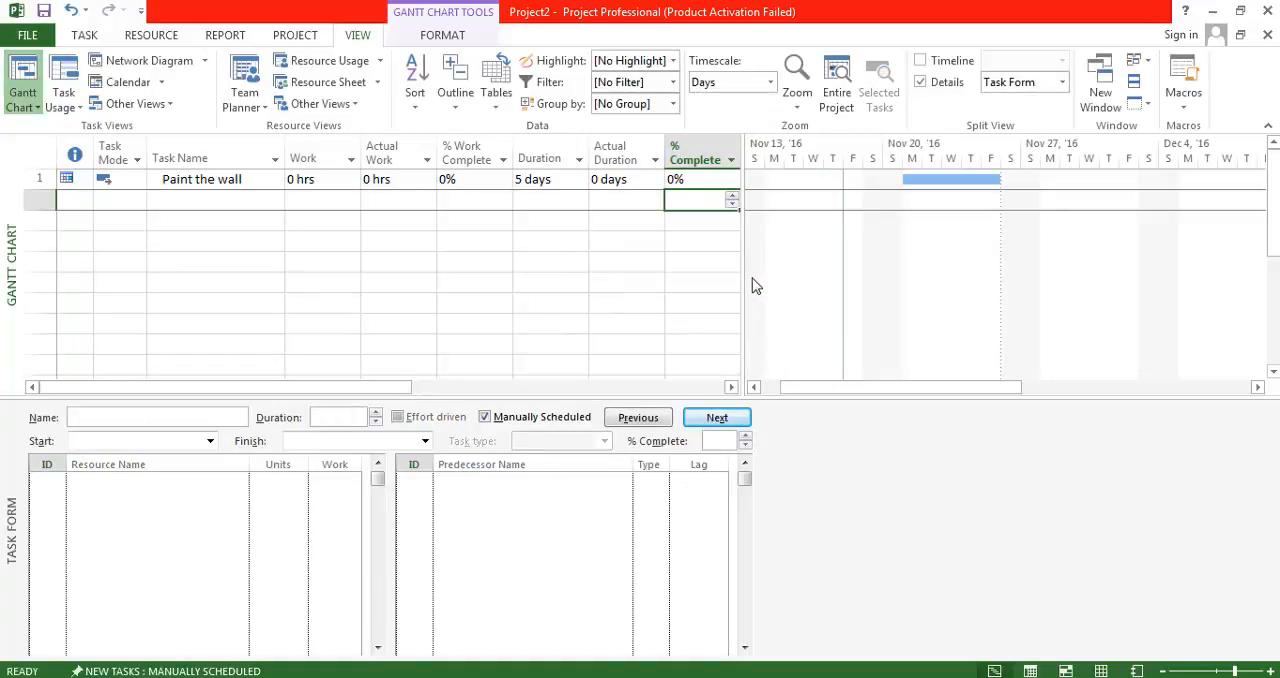
drag(758, 290, 1015, 286)
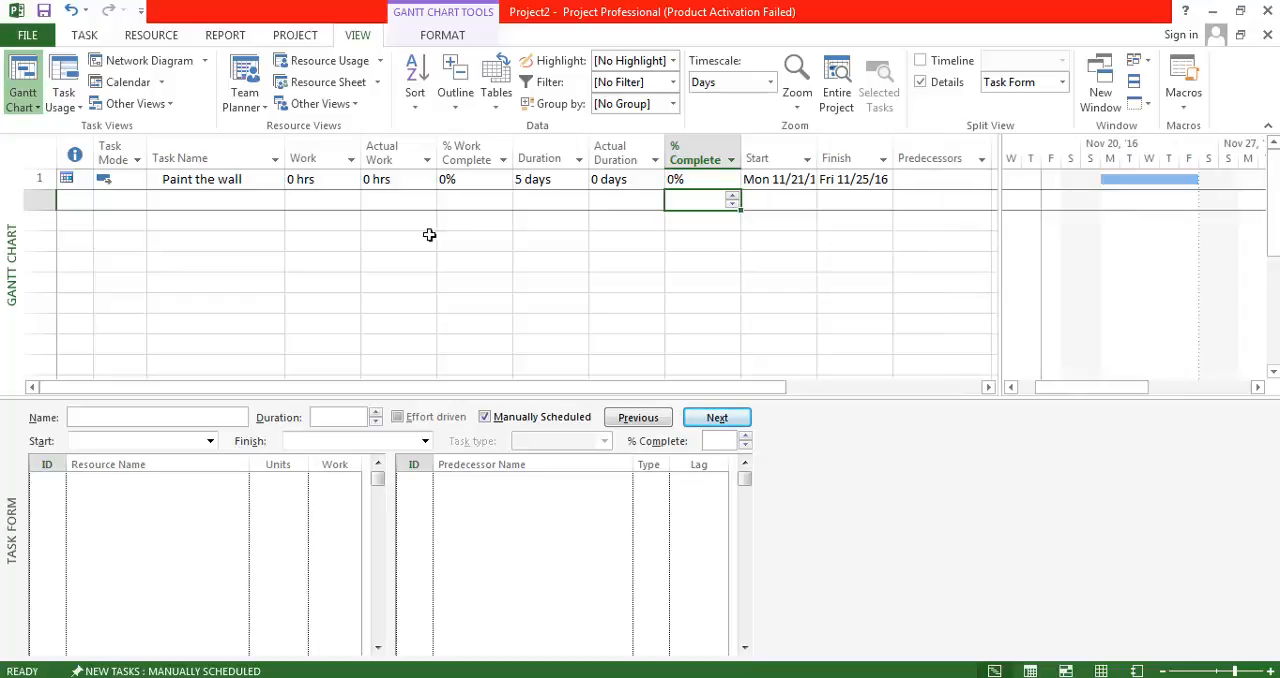
Review both resources' maximum units in the Resource Sheet and return to the Paint the wall task in the Gantt Chart.
click(330, 84)
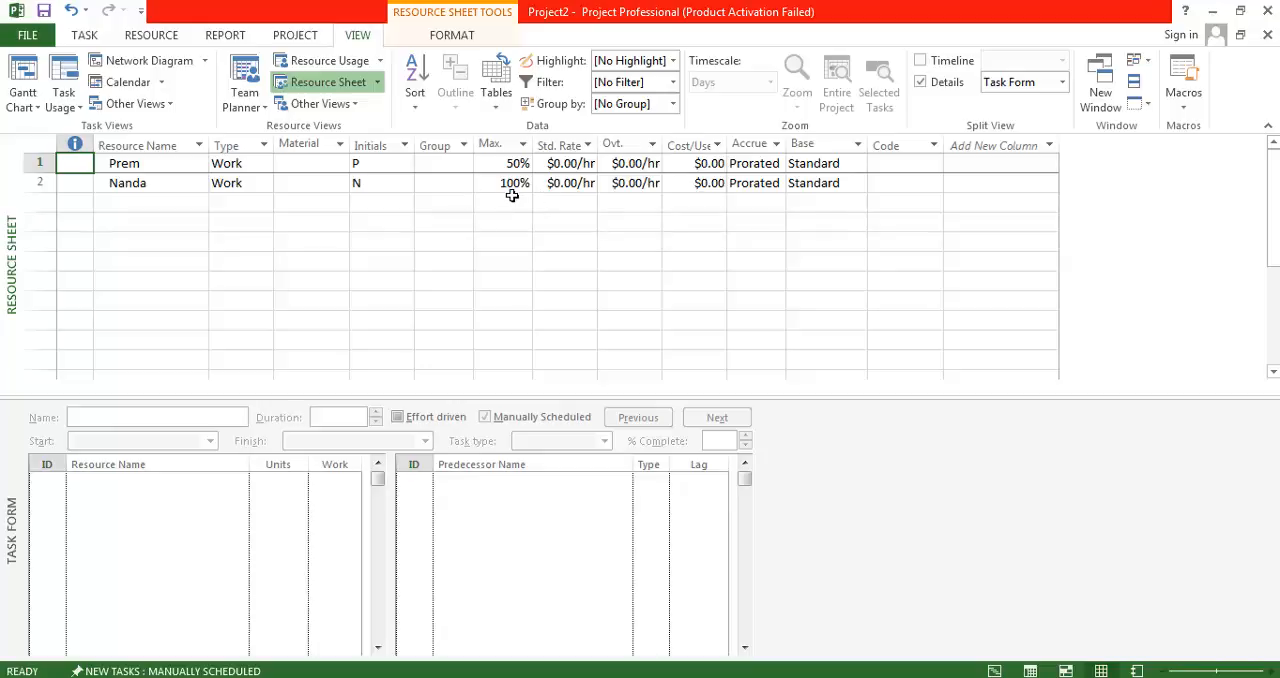
click(20, 76)
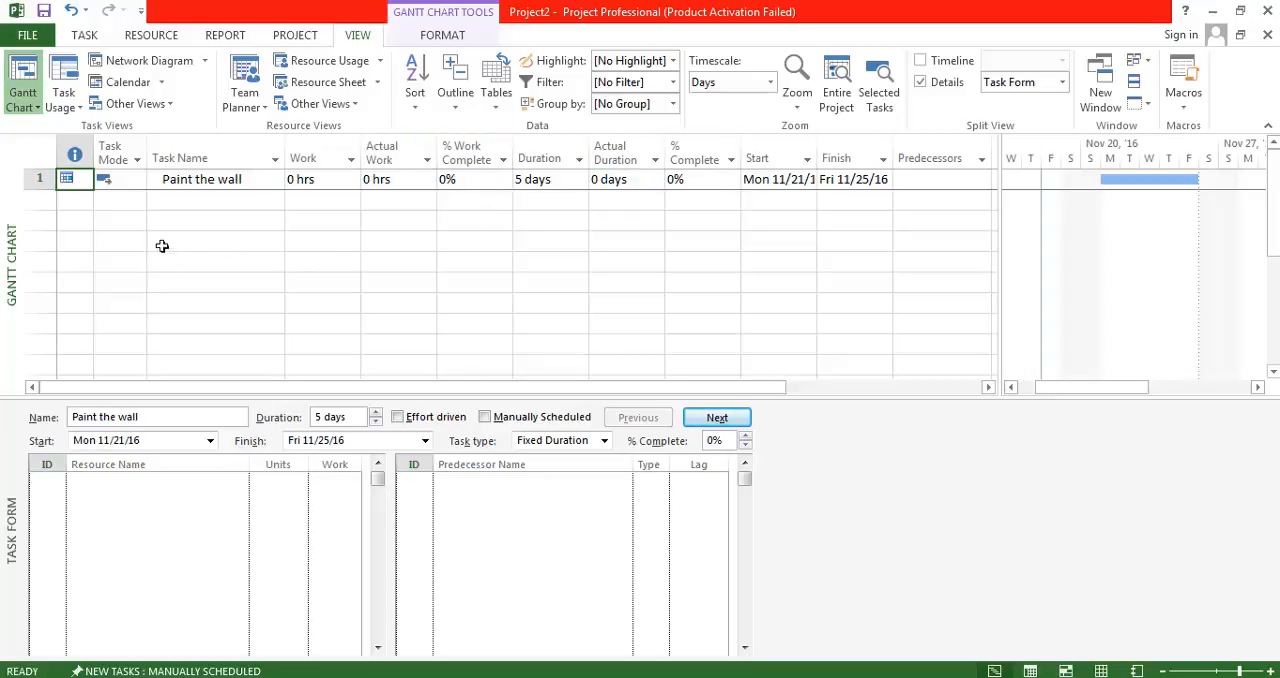
click(212, 185)
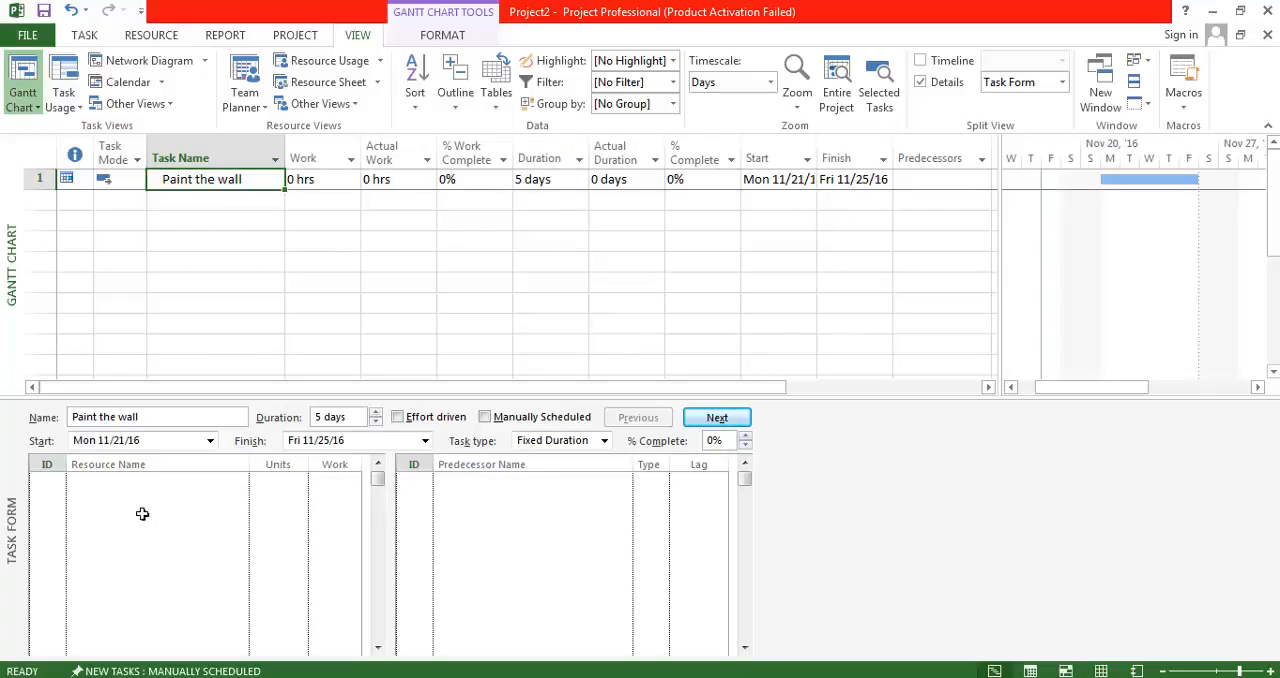
Enter the 50% resource and the 100% resource, in that order, as the Paint the wall task's resources in the Task Form.
click(238, 482)
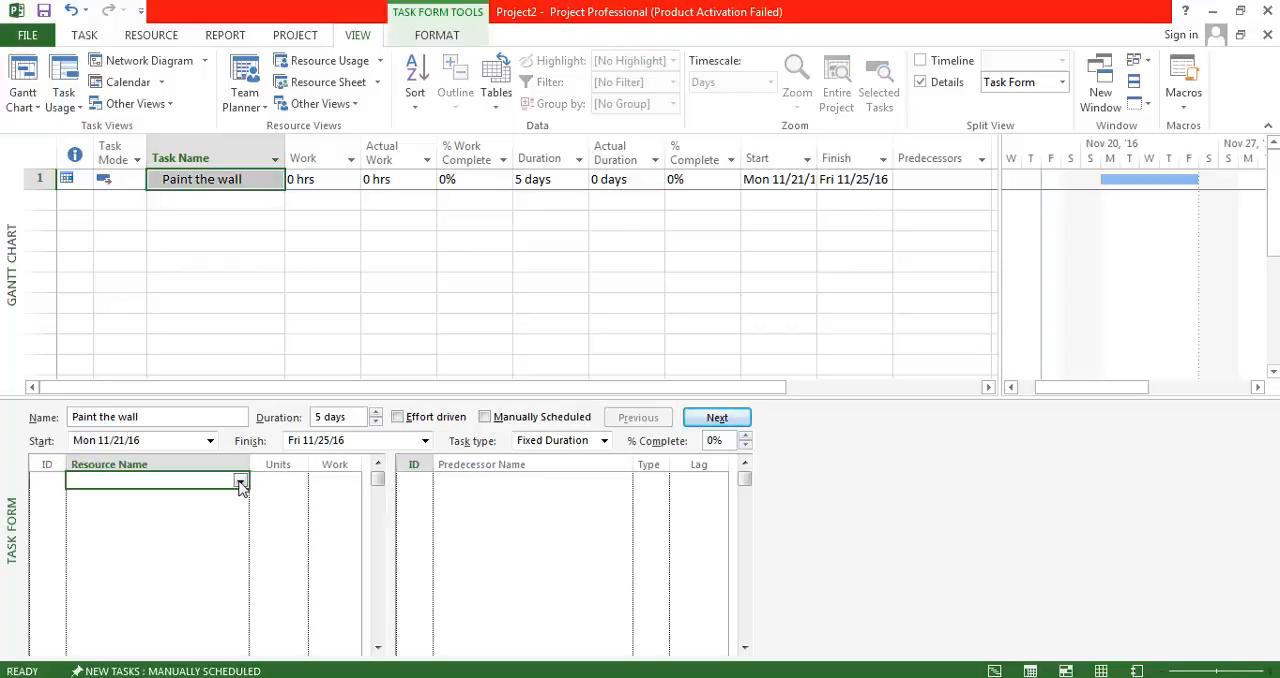
click(240, 481)
click(211, 497)
click(240, 497)
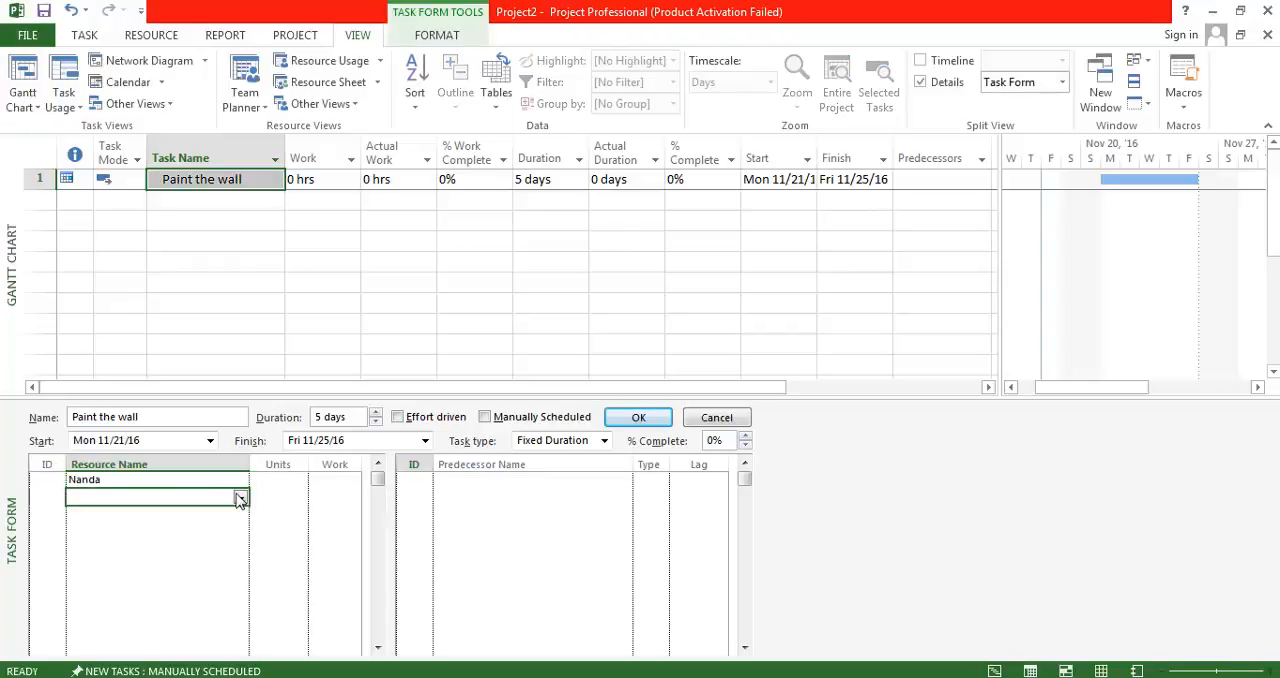
click(240, 484)
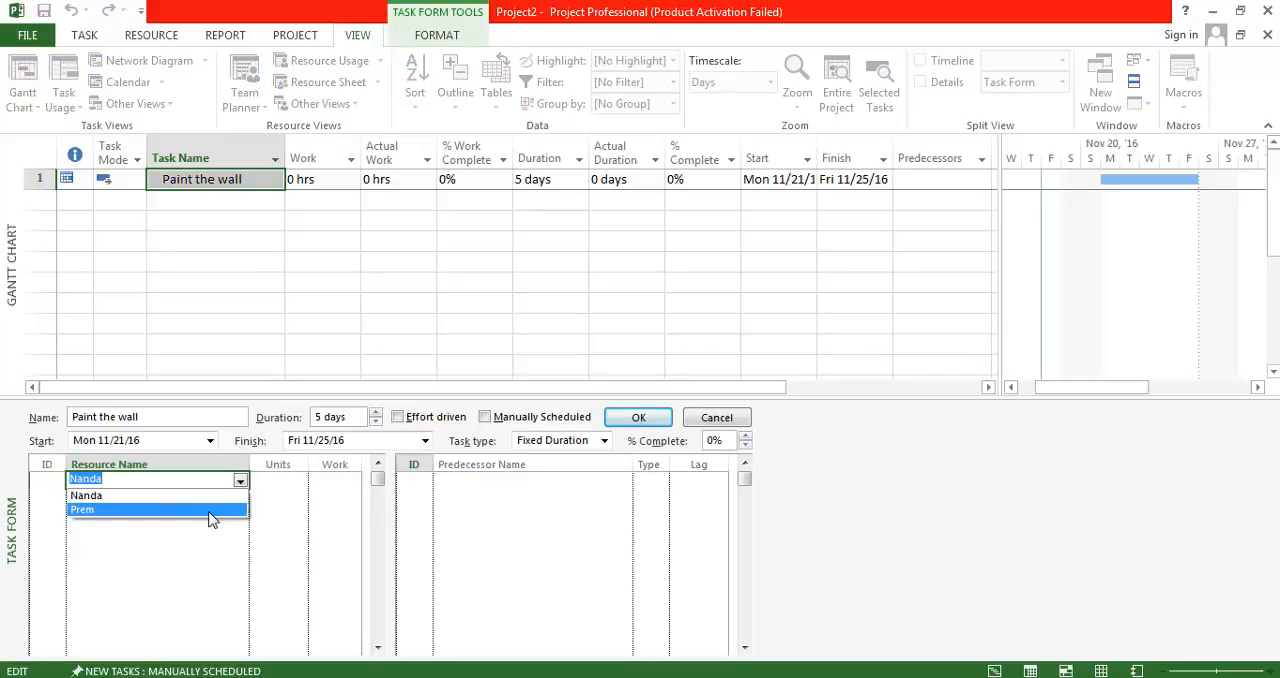
click(210, 510)
click(240, 498)
click(240, 498)
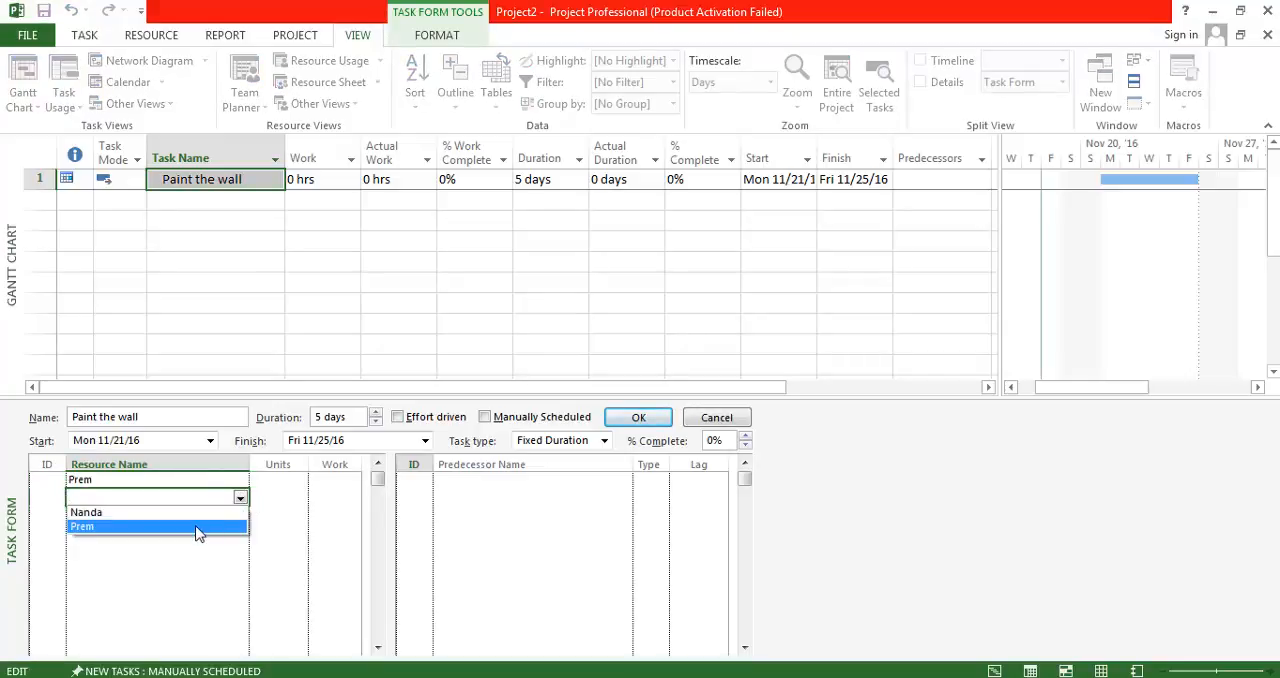
click(203, 514)
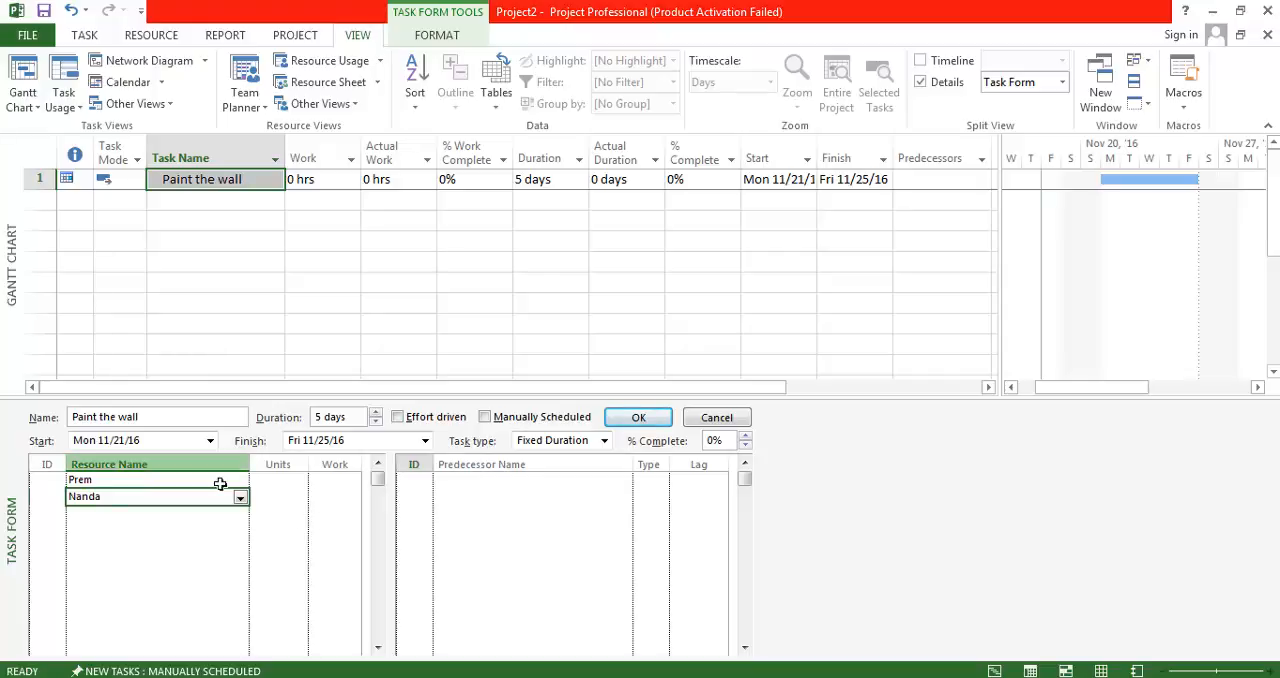
Check the expected total work in the Notepad notes, and return to Microsoft Project to apply the two resource assignments.
key(alt+Tab)
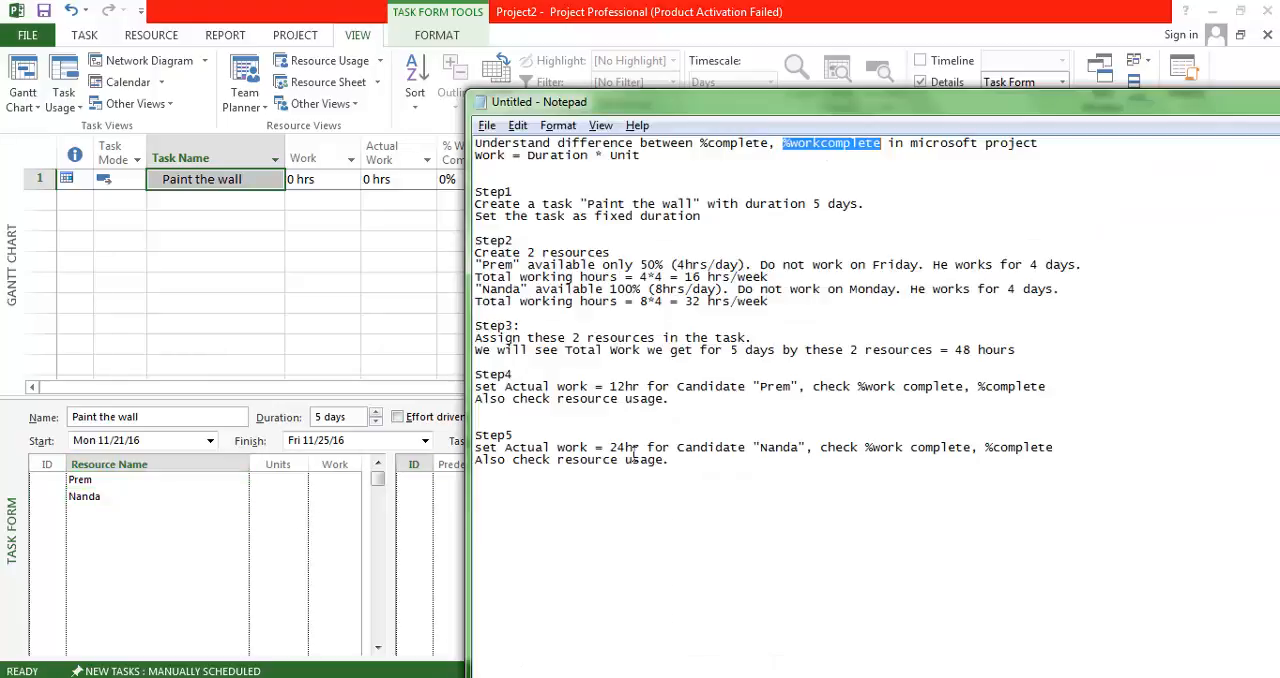
drag(953, 352, 1038, 357)
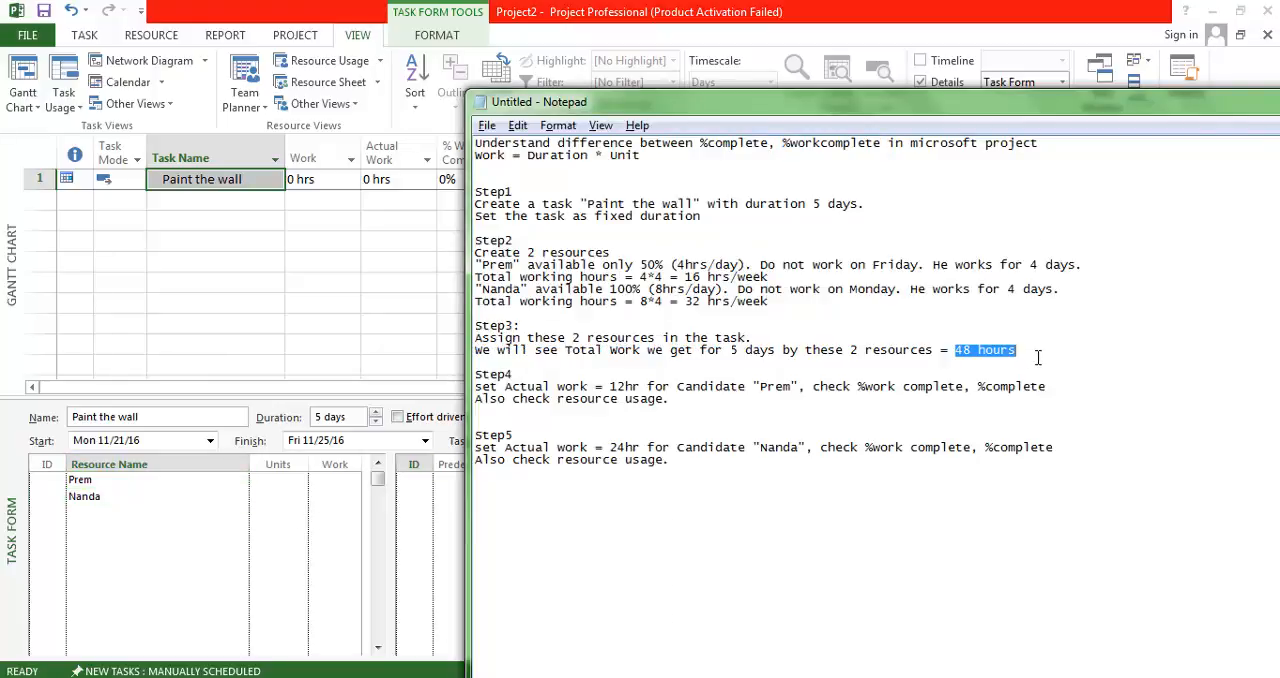
click(42, 188)
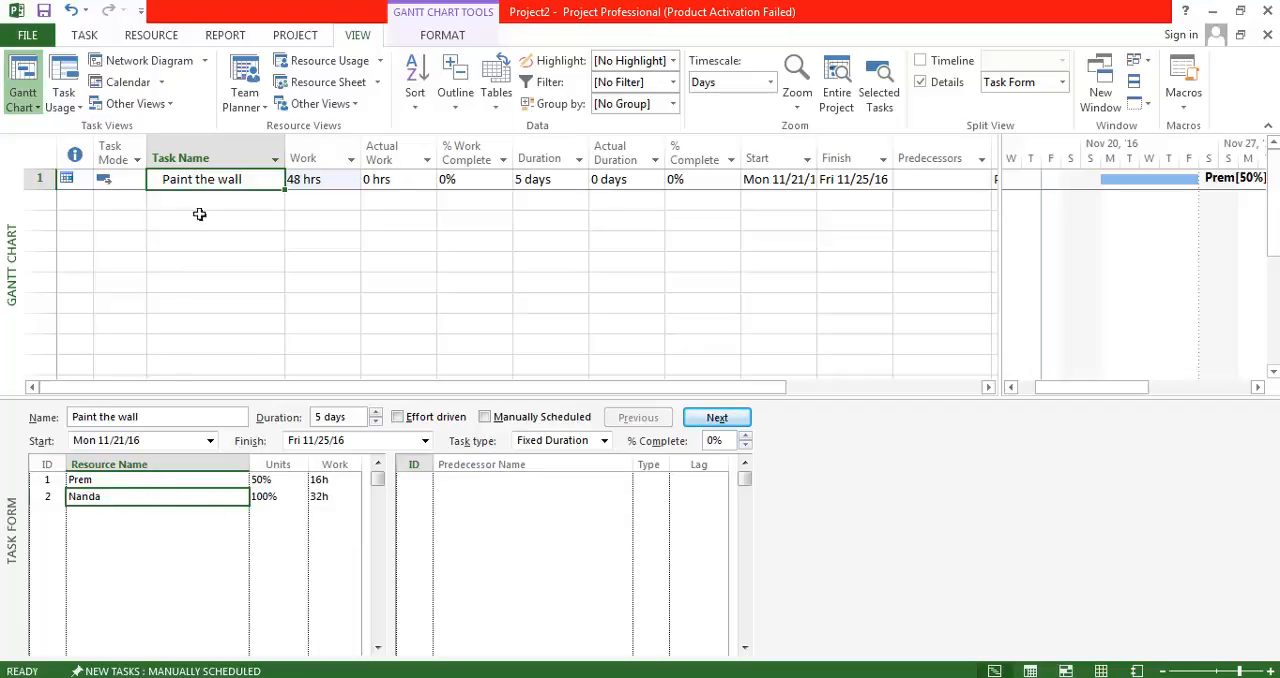
Switch the Task Form to its Work details for the assigned resources.
right_click(280, 520)
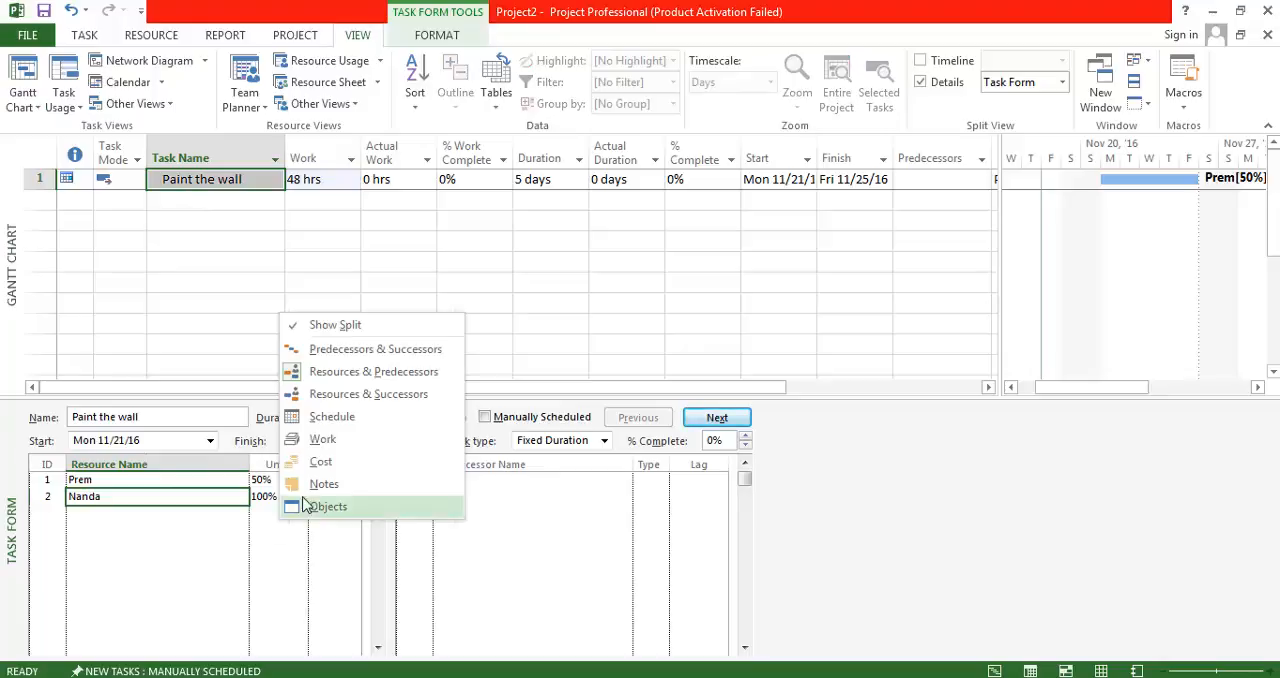
click(335, 450)
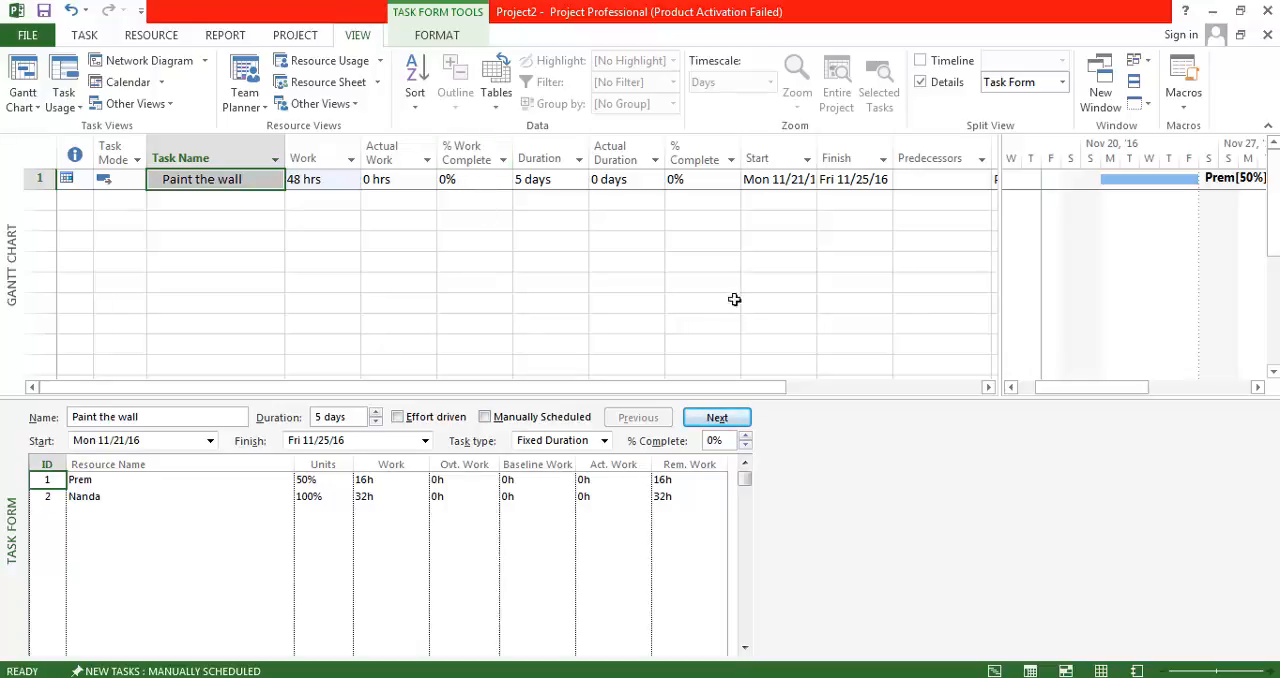
Check Step4 in the Notepad notes for the actual work and resource usage instructions, and return to the task in Microsoft Project.
key(alt+Tab)
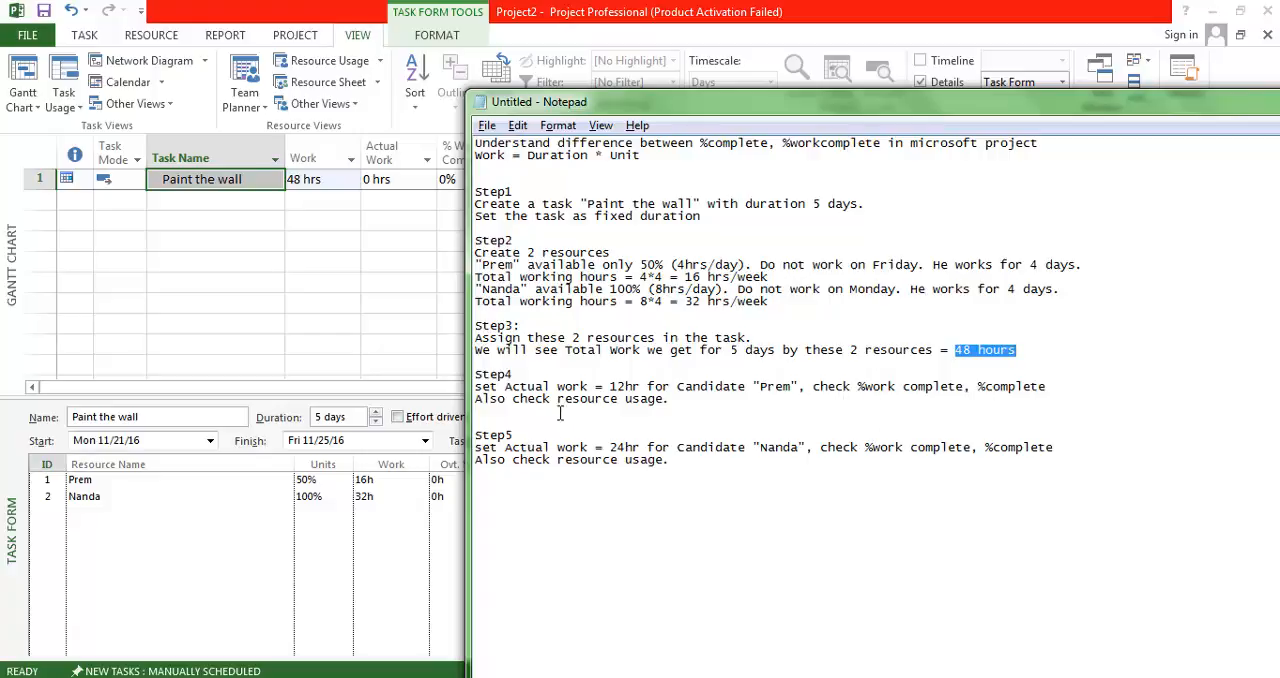
drag(557, 399, 683, 404)
click(704, 417)
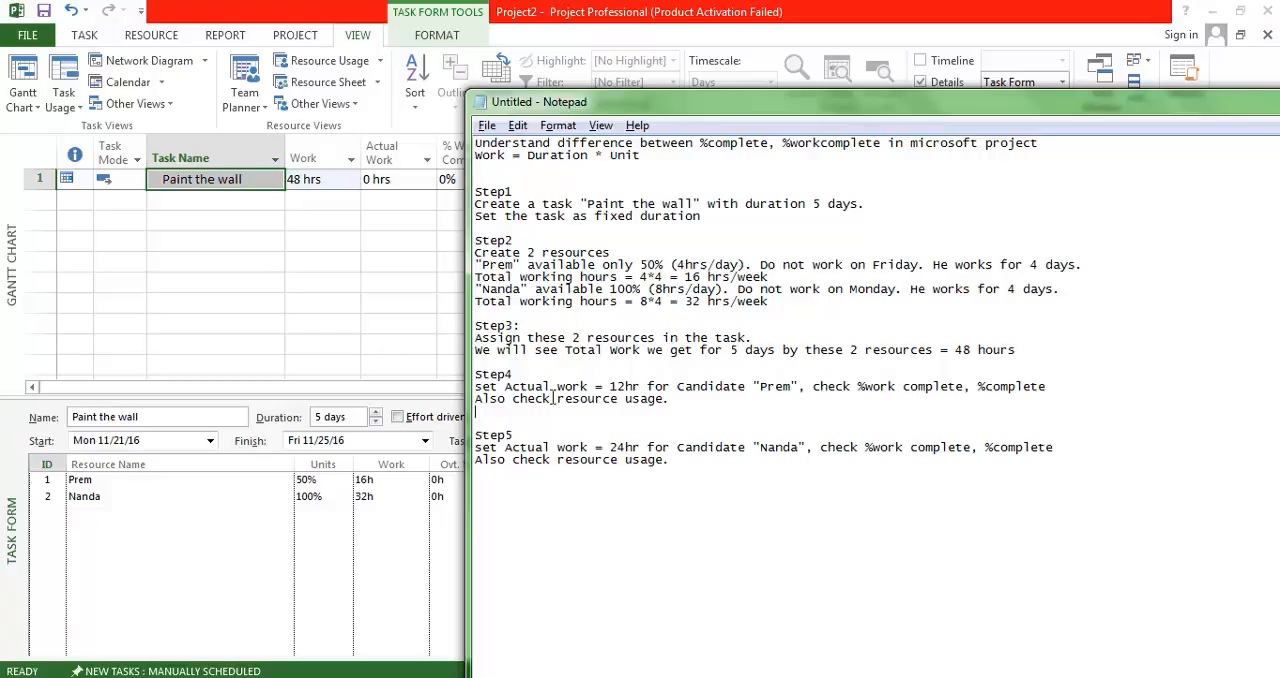
click(186, 180)
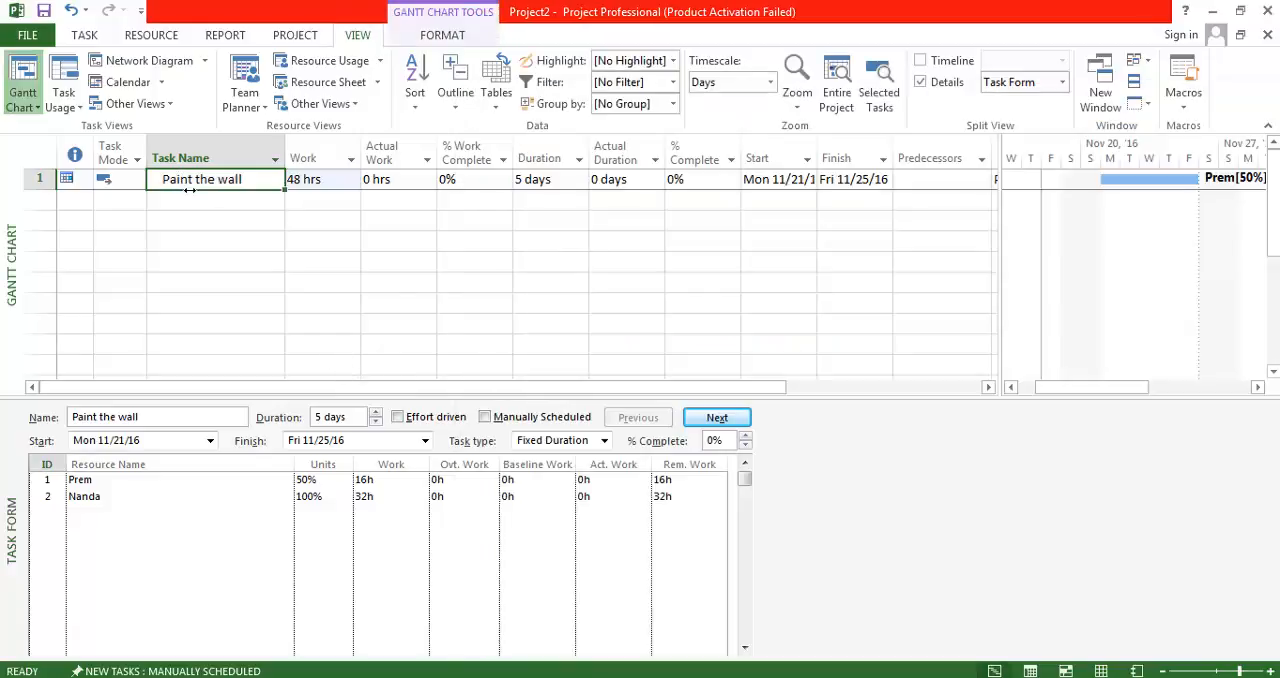
Set the actual work of the 50% resource to 12h on the Paint the wall task.
click(258, 481)
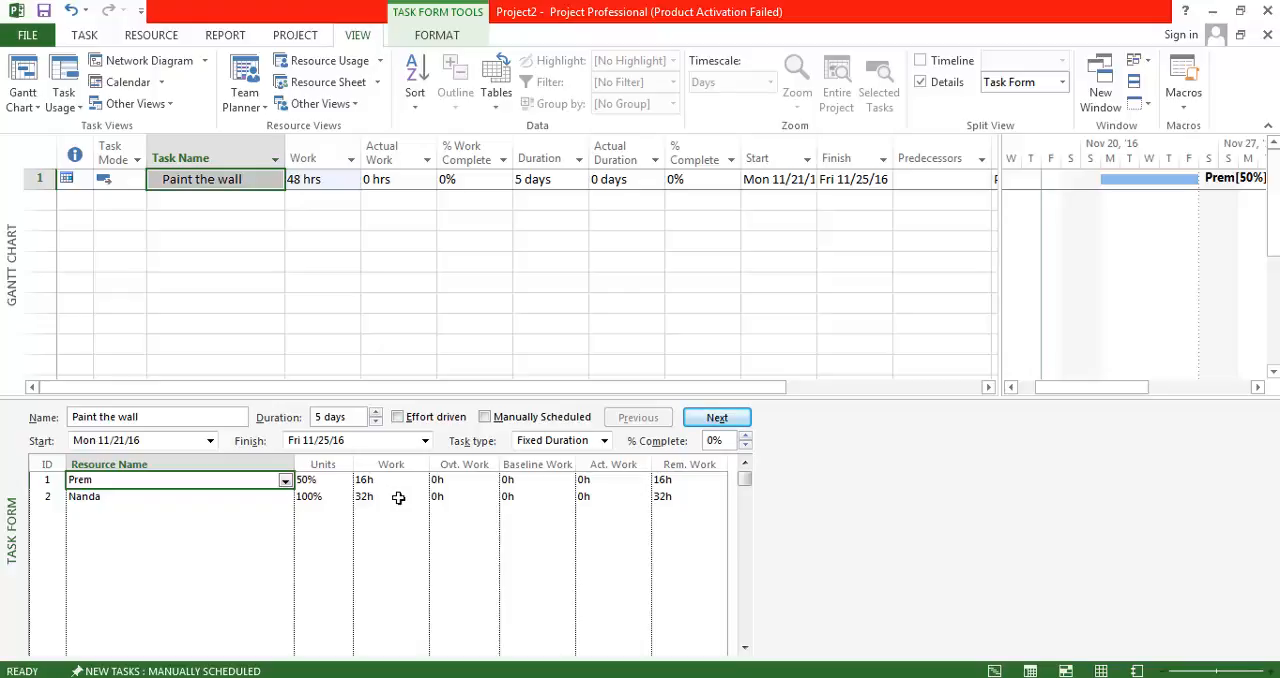
click(626, 484)
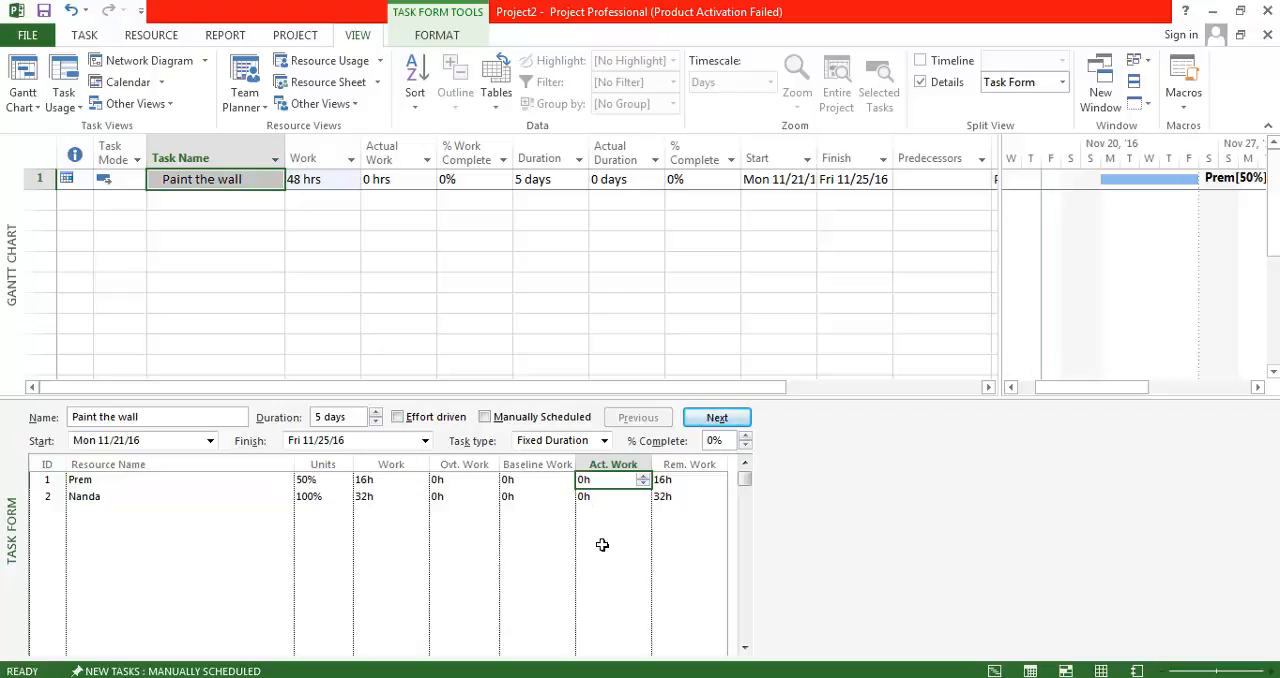
text(12)
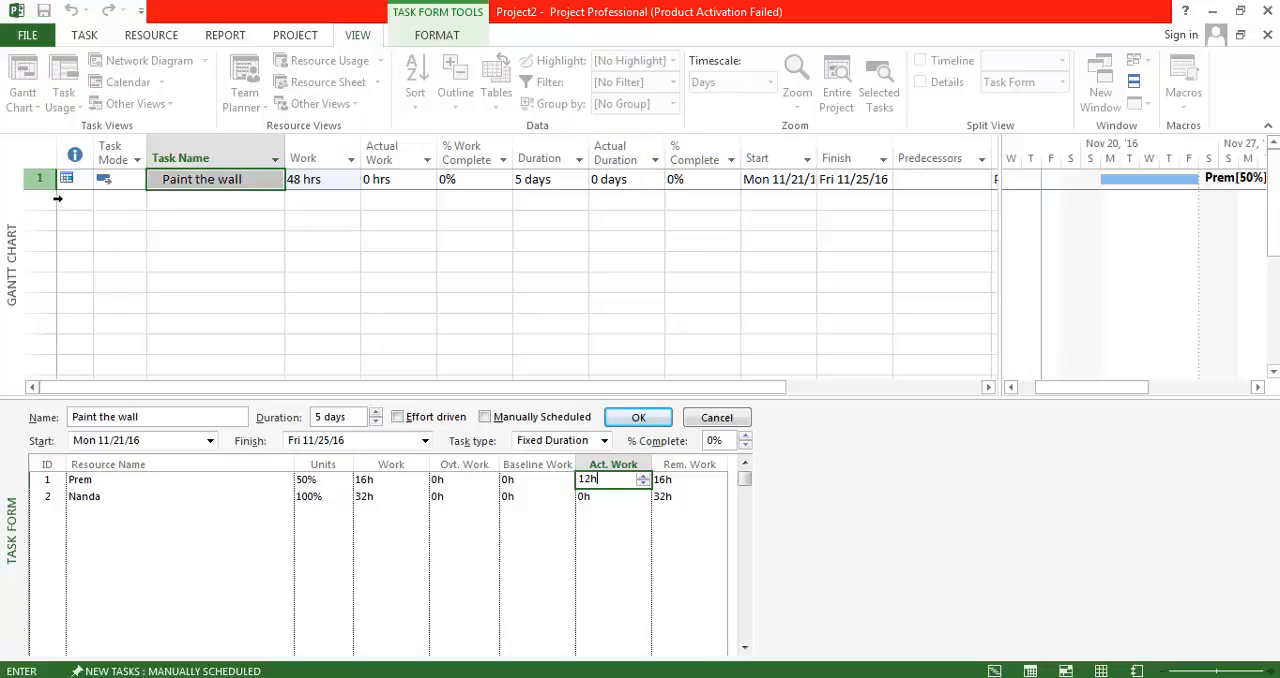
key(Return)
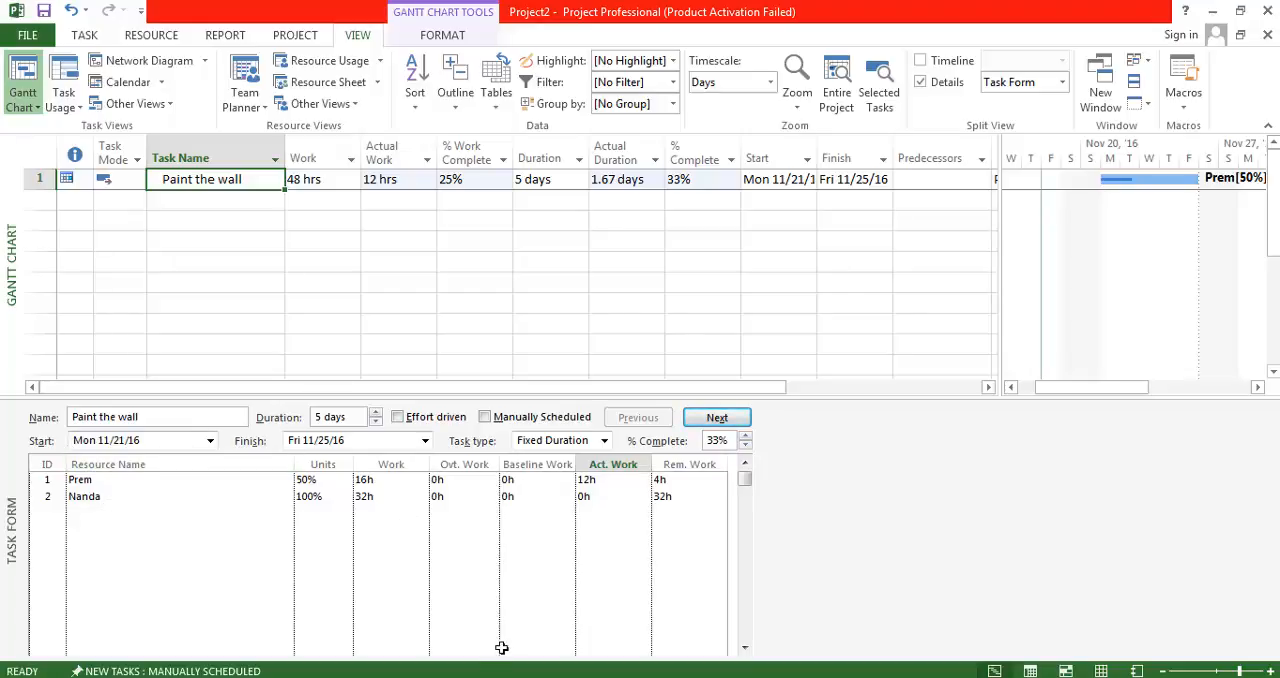
Check the resource usage reminder under Step4 in the Notepad notes, and return to Microsoft Project.
key(alt+Tab)
drag(689, 411, 559, 410)
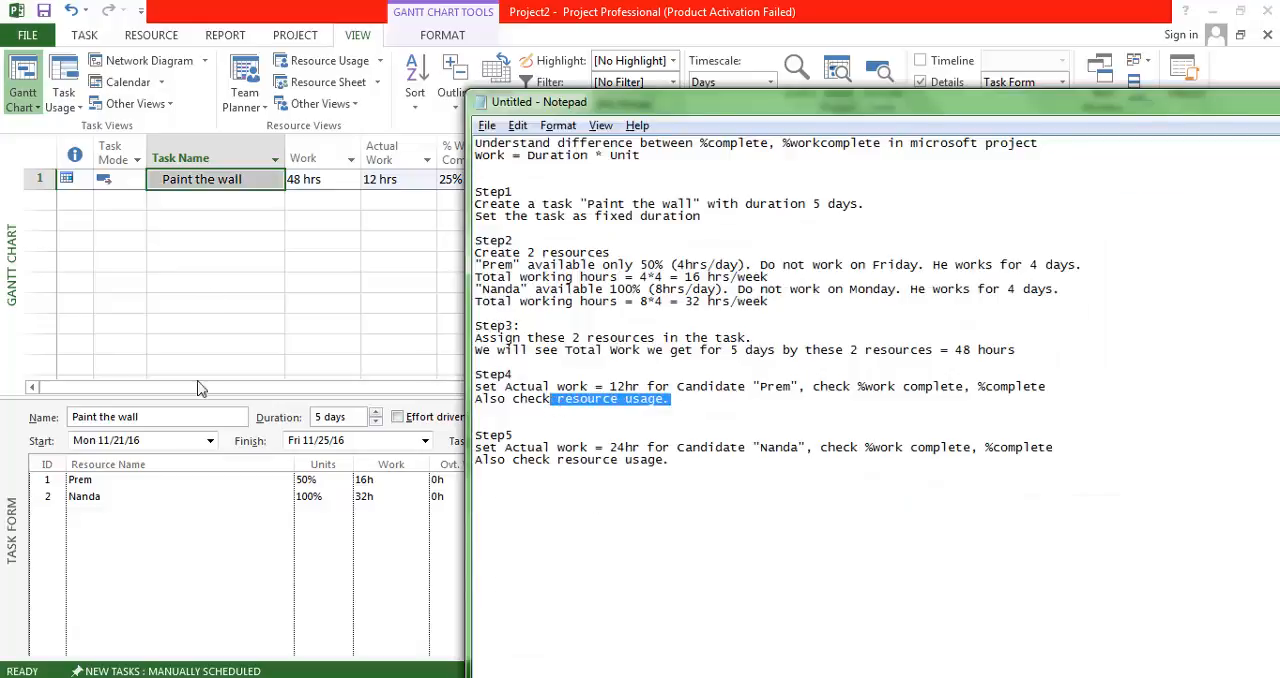
click(193, 191)
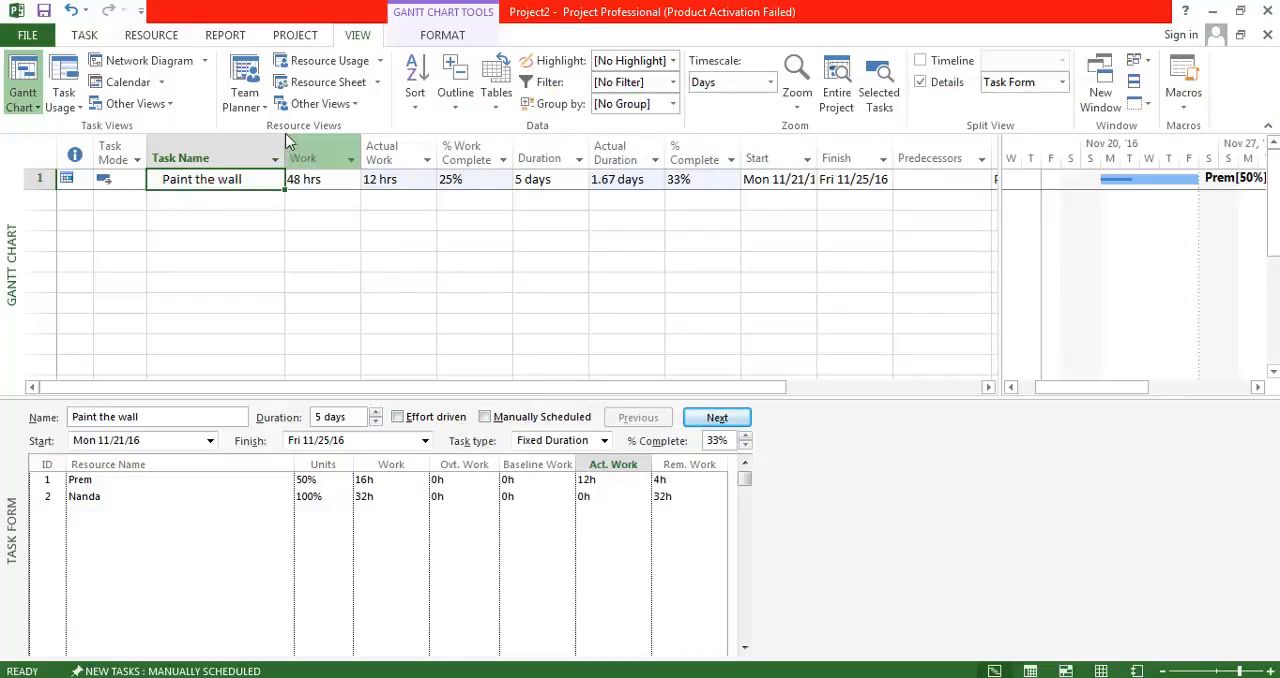
Open the Resource Usage view and add Actual Work rows to its timephased details.
click(329, 62)
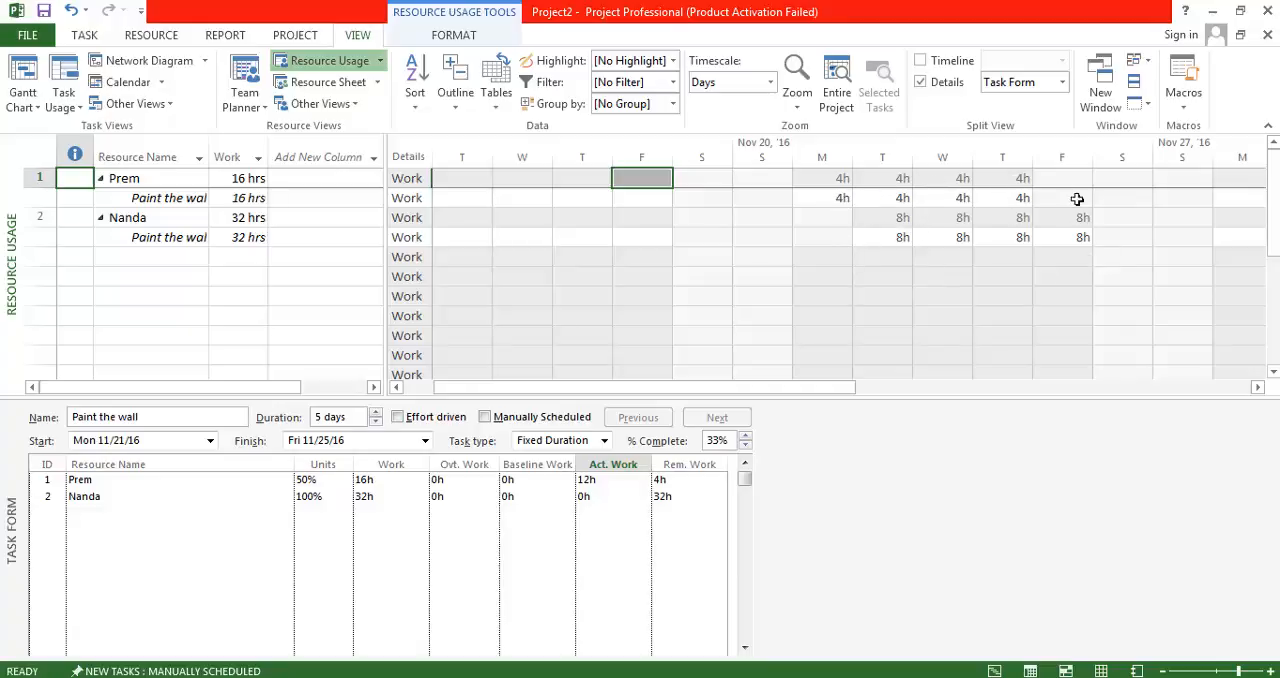
right_click(425, 197)
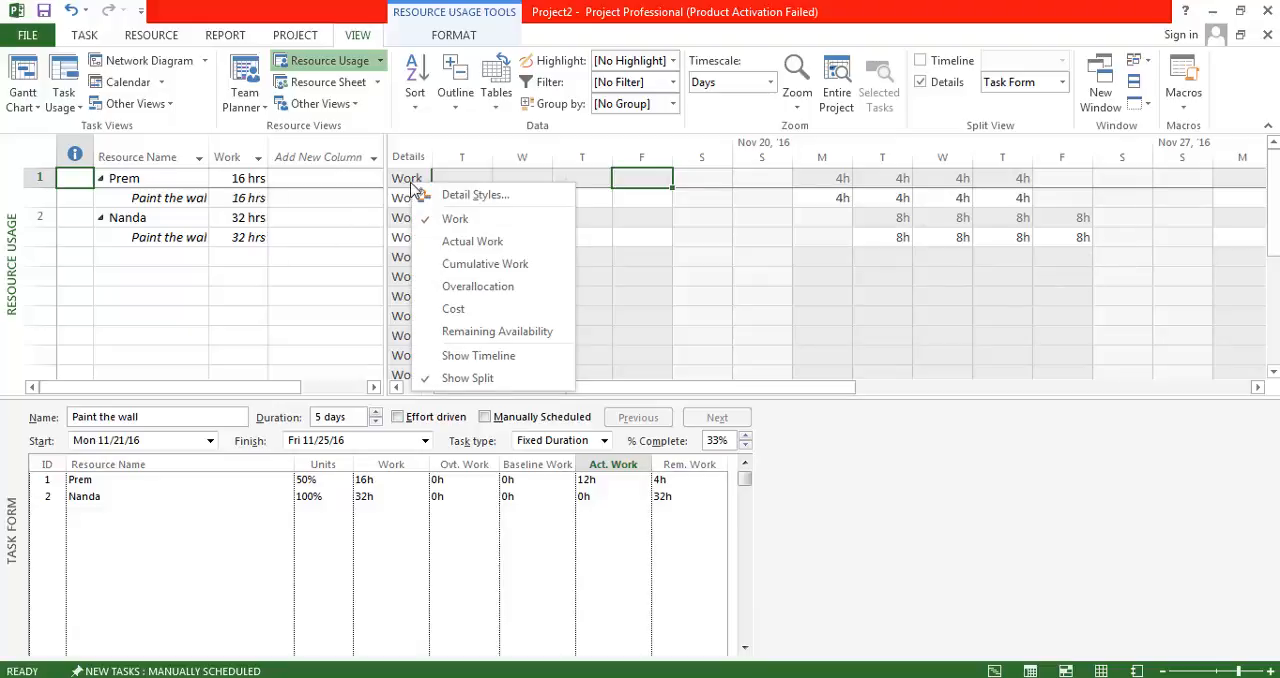
click(472, 241)
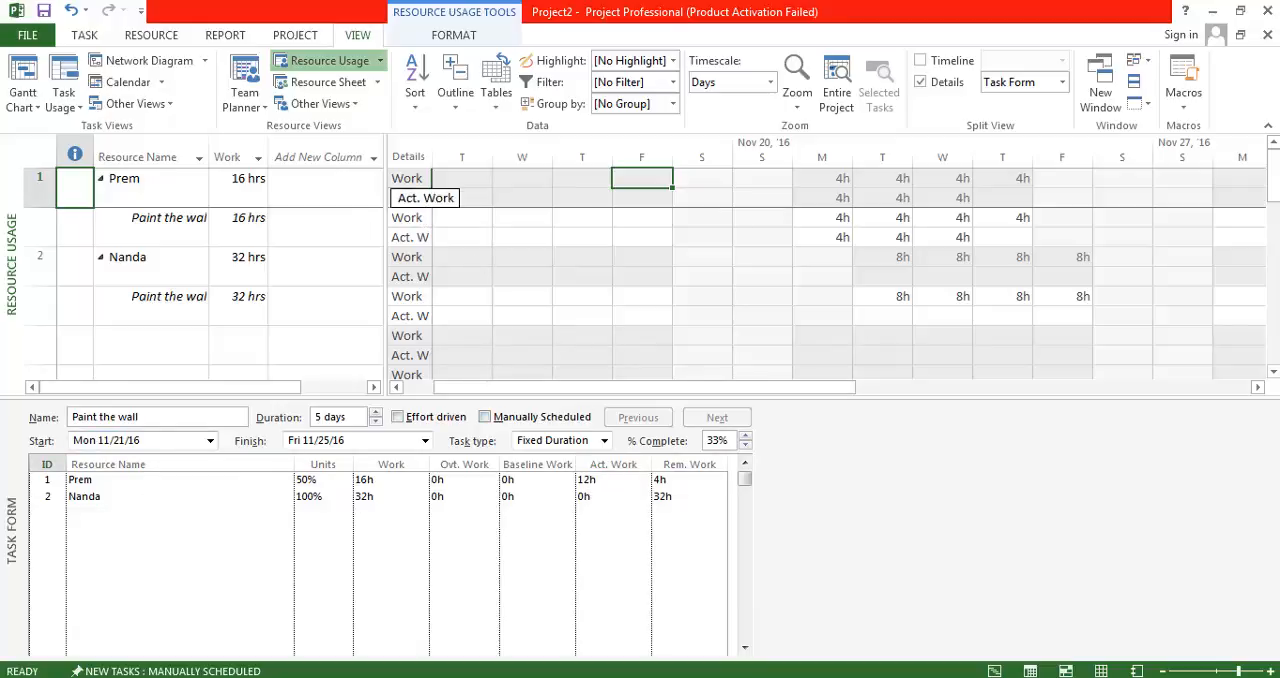
Remove the Work and Actual Work rows from the Resource Usage details, and re-add them with Actual Work above Work.
right_click(412, 182)
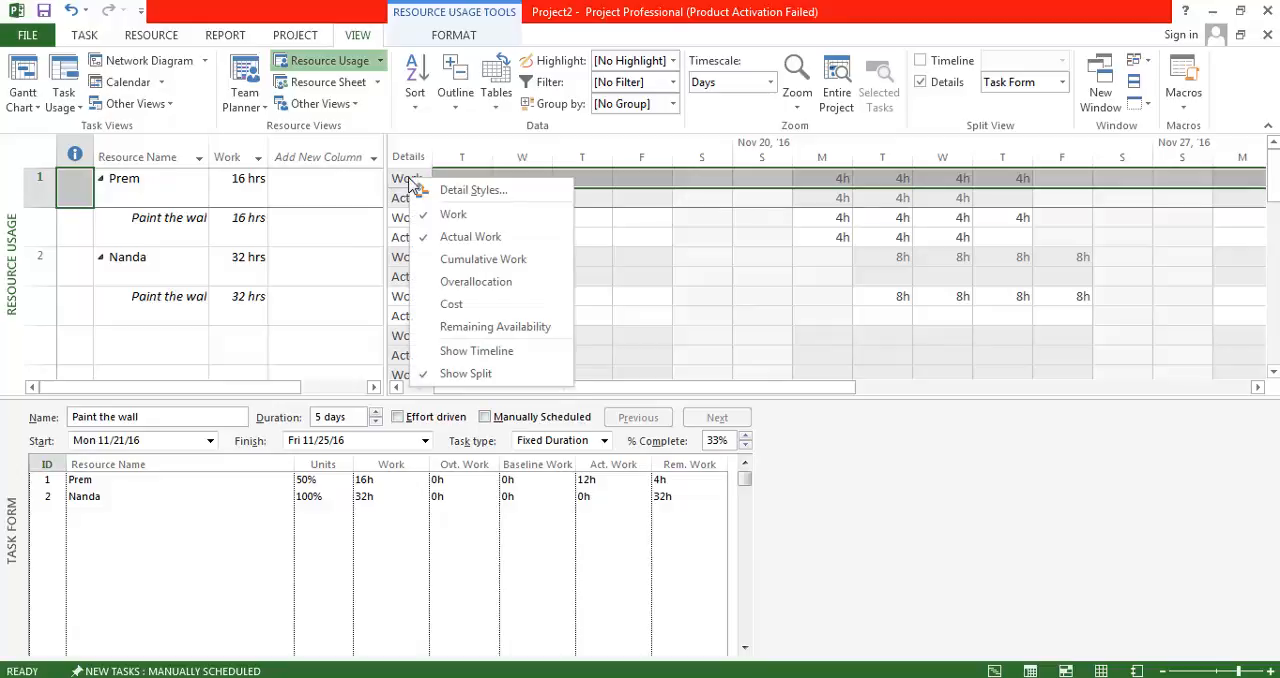
click(426, 217)
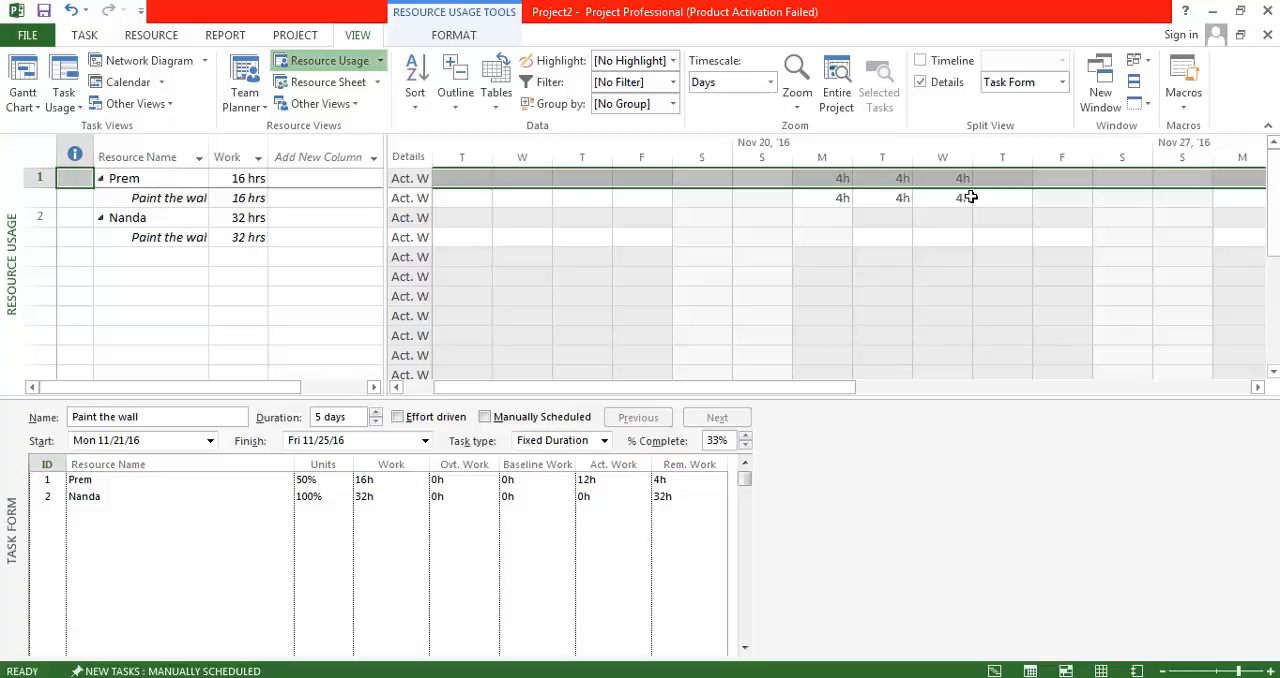
right_click(410, 176)
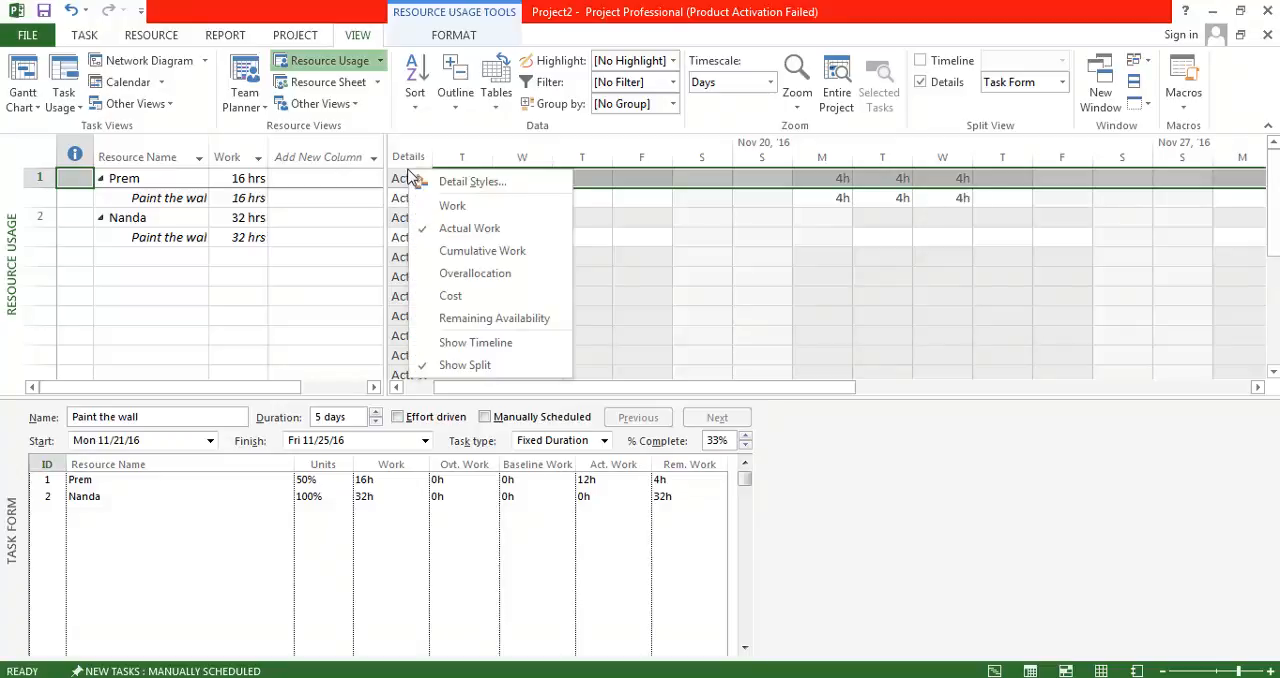
click(422, 204)
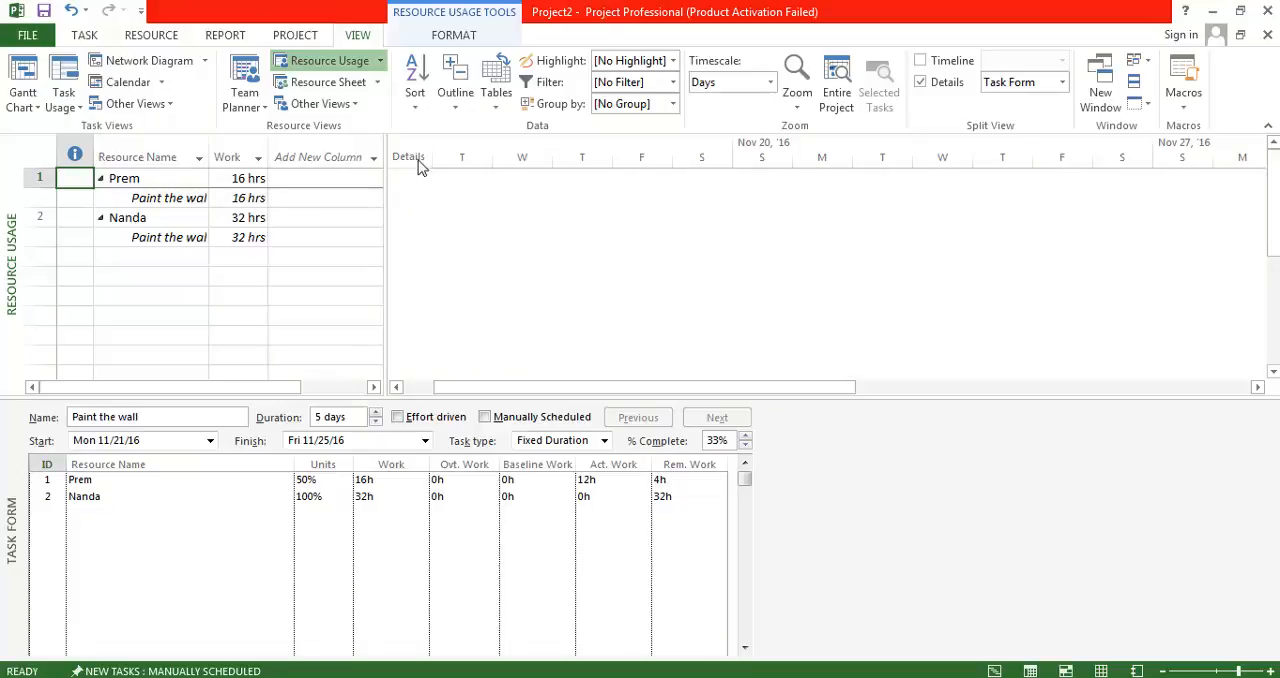
right_click(418, 160)
click(403, 203)
right_click(404, 201)
click(440, 256)
right_click(416, 183)
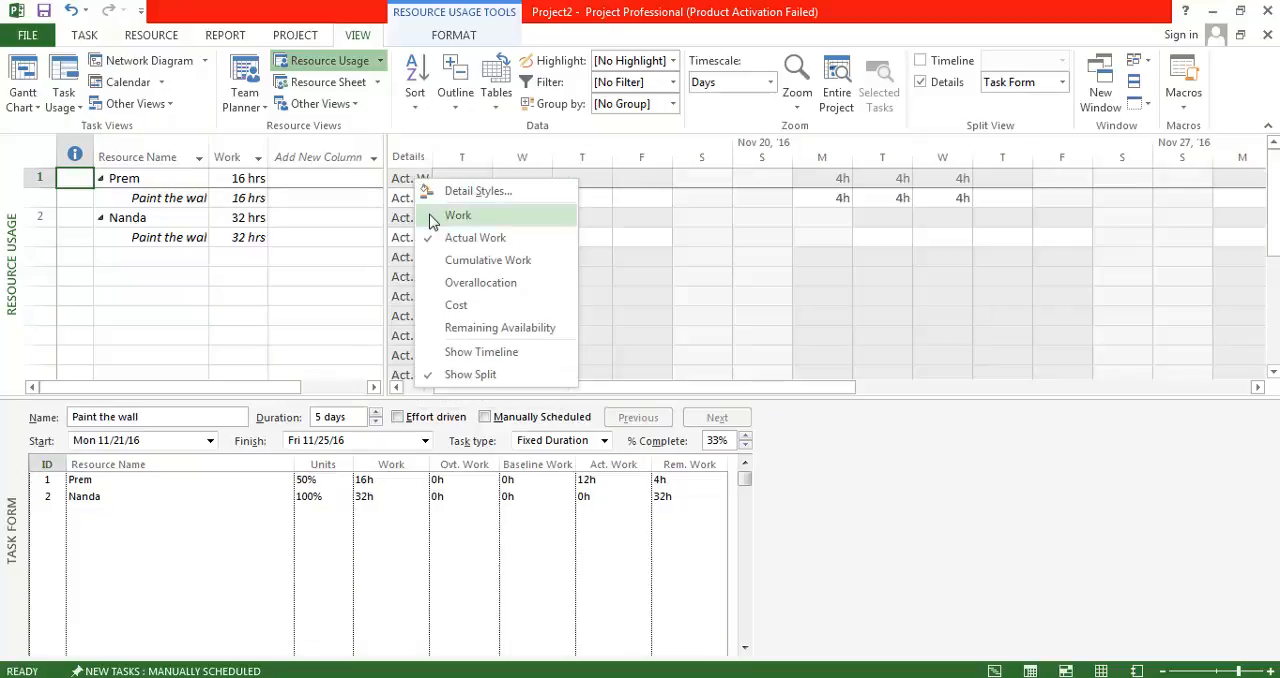
click(436, 215)
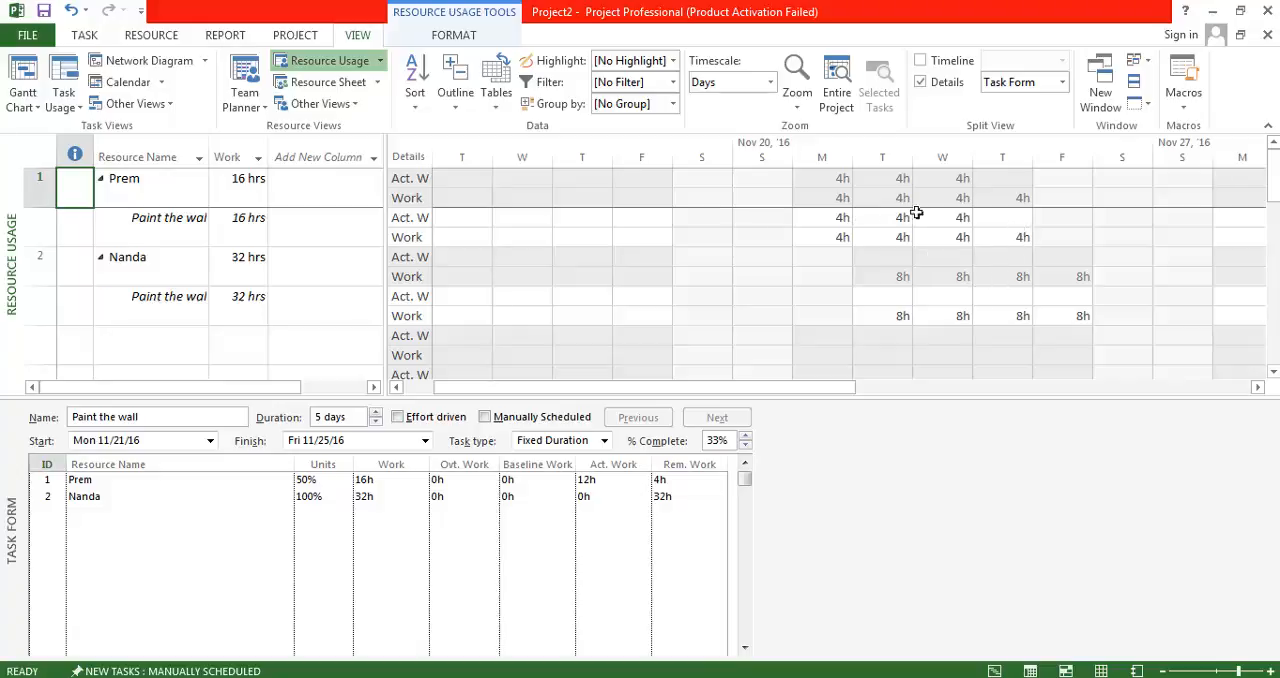
Undo the Resource Usage changes, the 12h actual work of the 50% resource and the Task Form's Work details.
click(1028, 208)
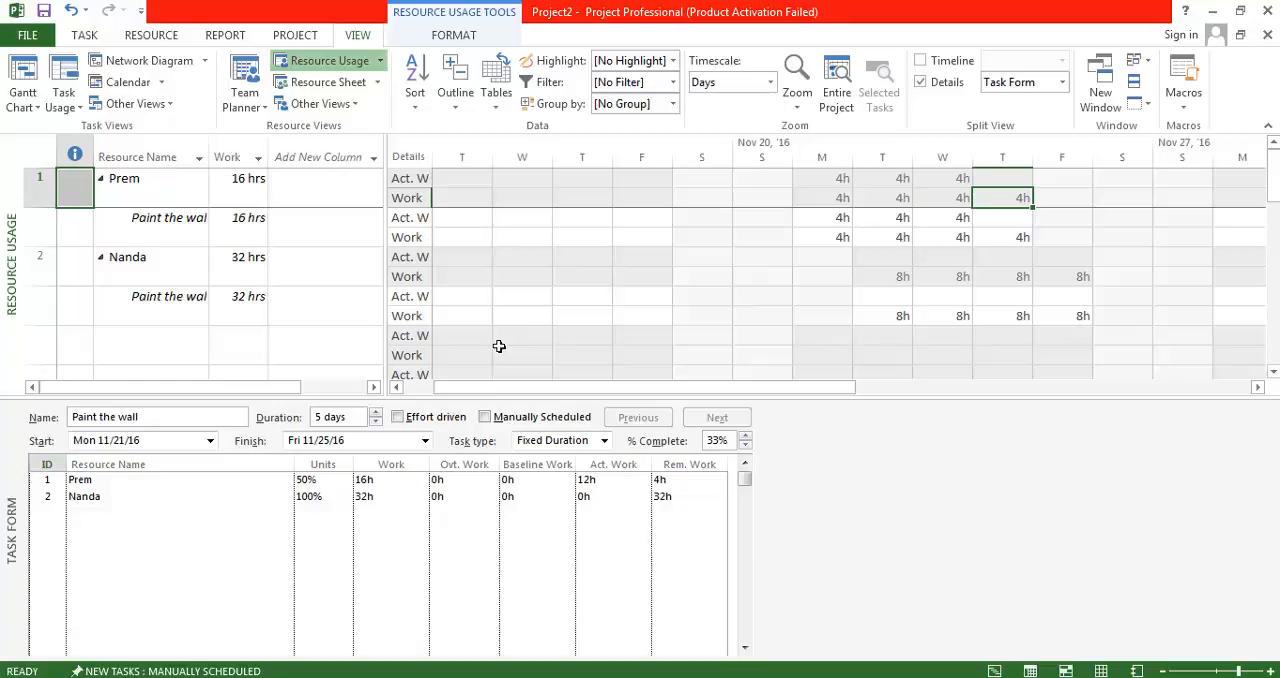
key(ctrl+z)
key(ctrl+z)
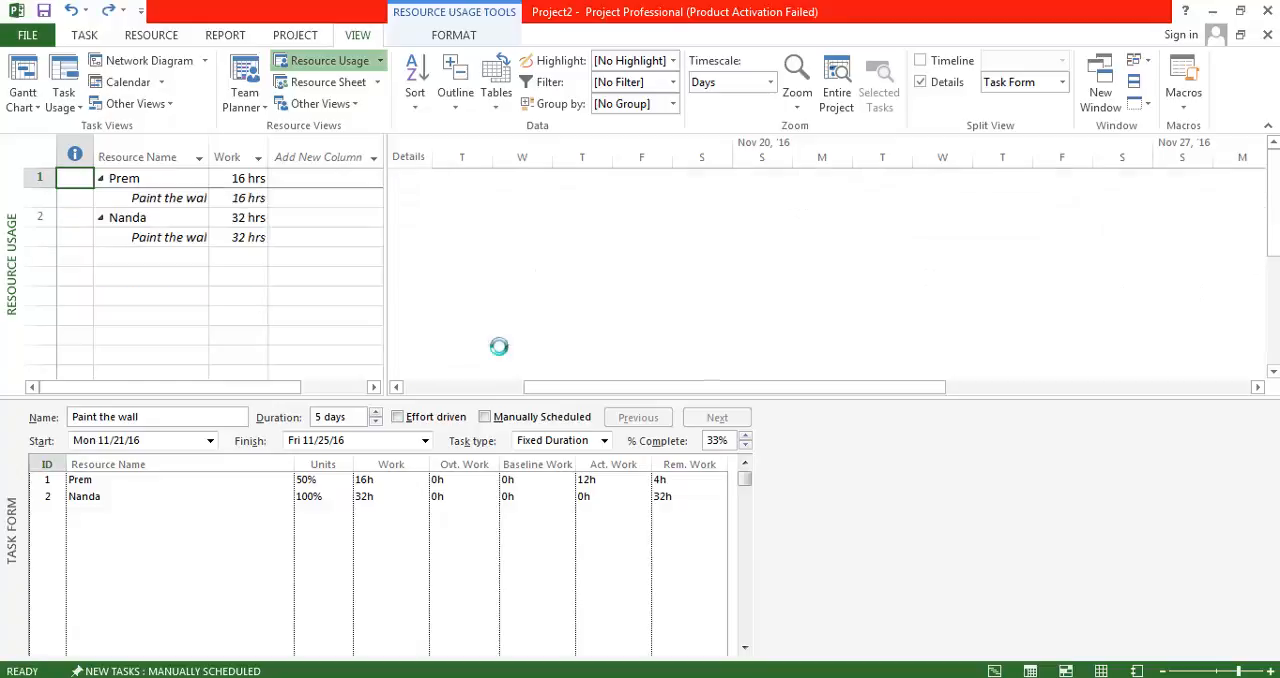
key(ctrl+y)
key(ctrl+y)
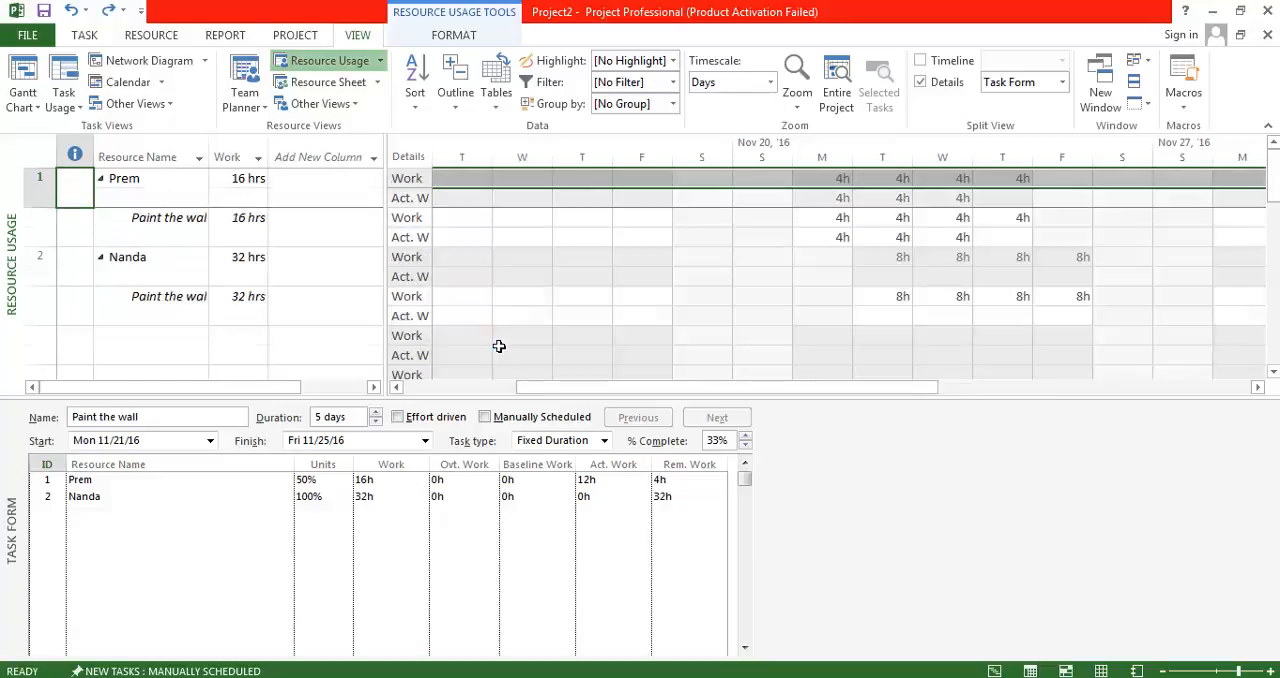
key(ctrl+z)
key(ctrl+z)
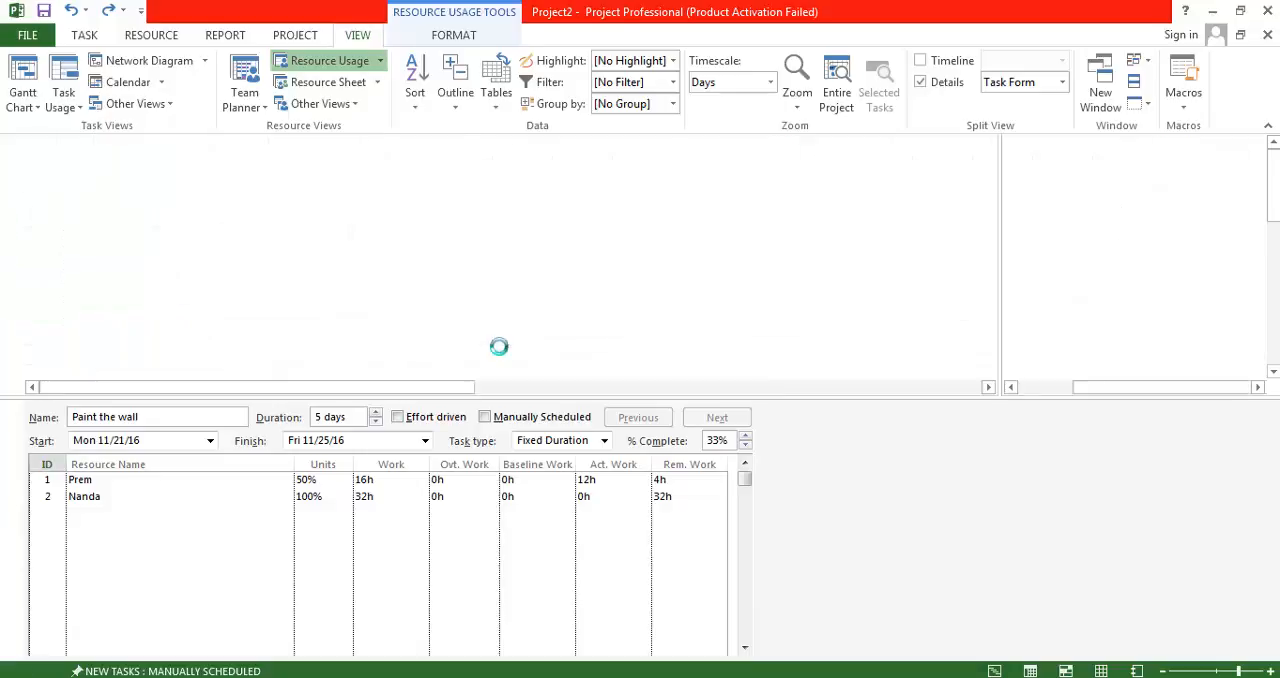
key(ctrl+z)
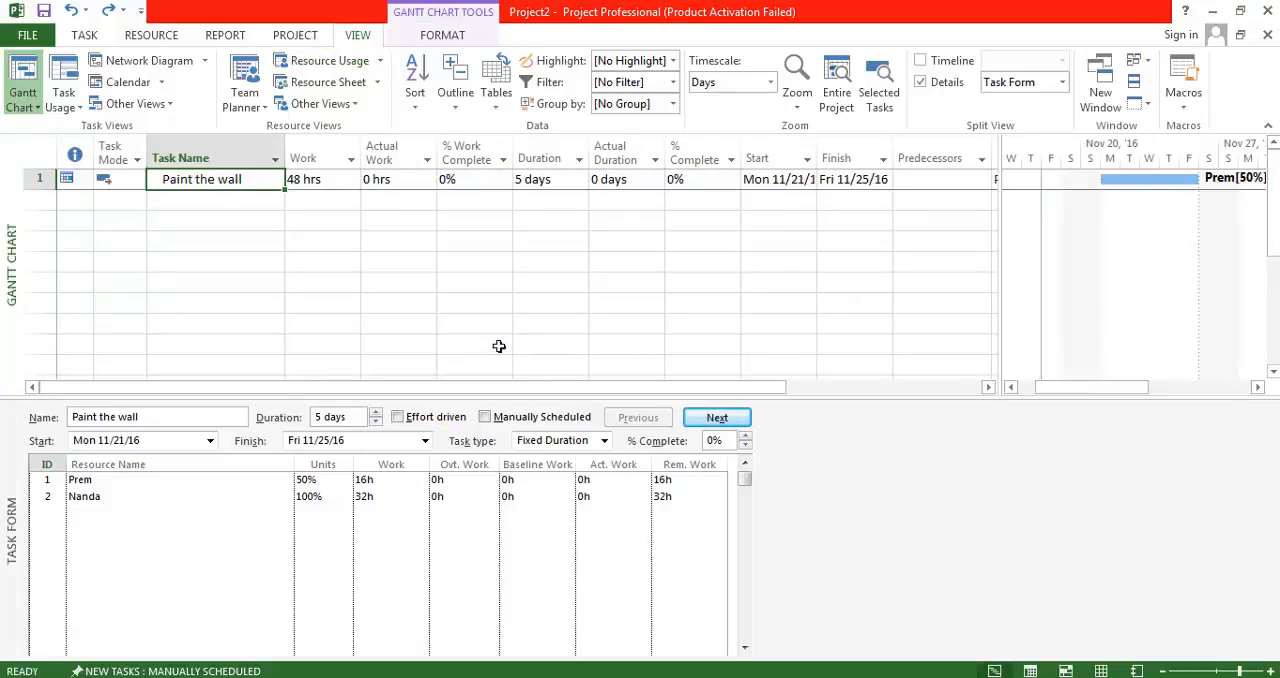
key(ctrl+z)
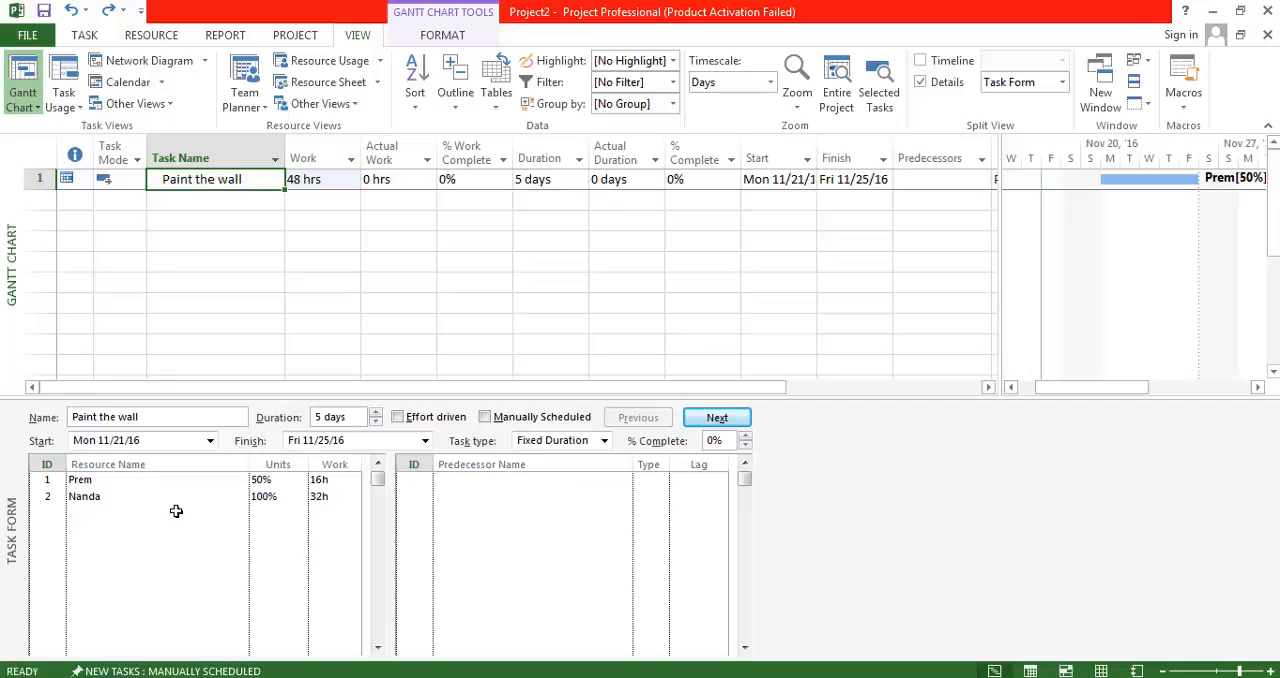
Review the Step3 and Step5 instructions in the Notepad notes, and return to the Paint the wall task in Microsoft Project.
key(alt+Tab)
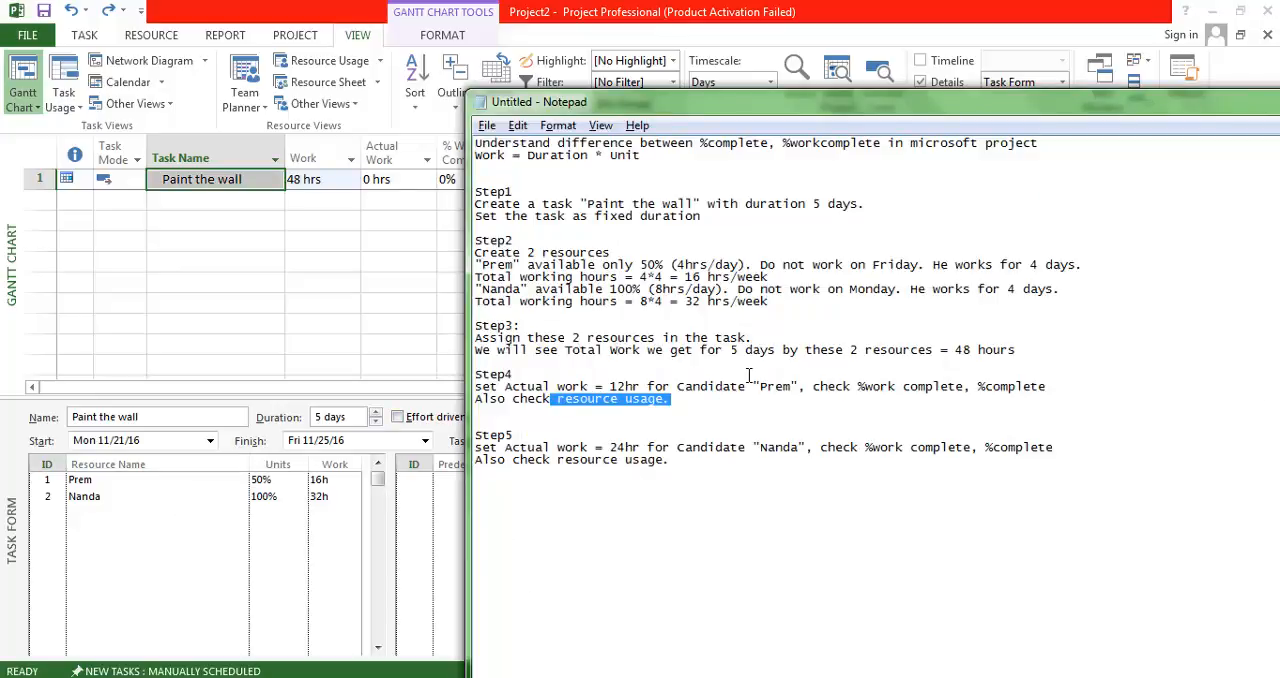
drag(1067, 360, 482, 328)
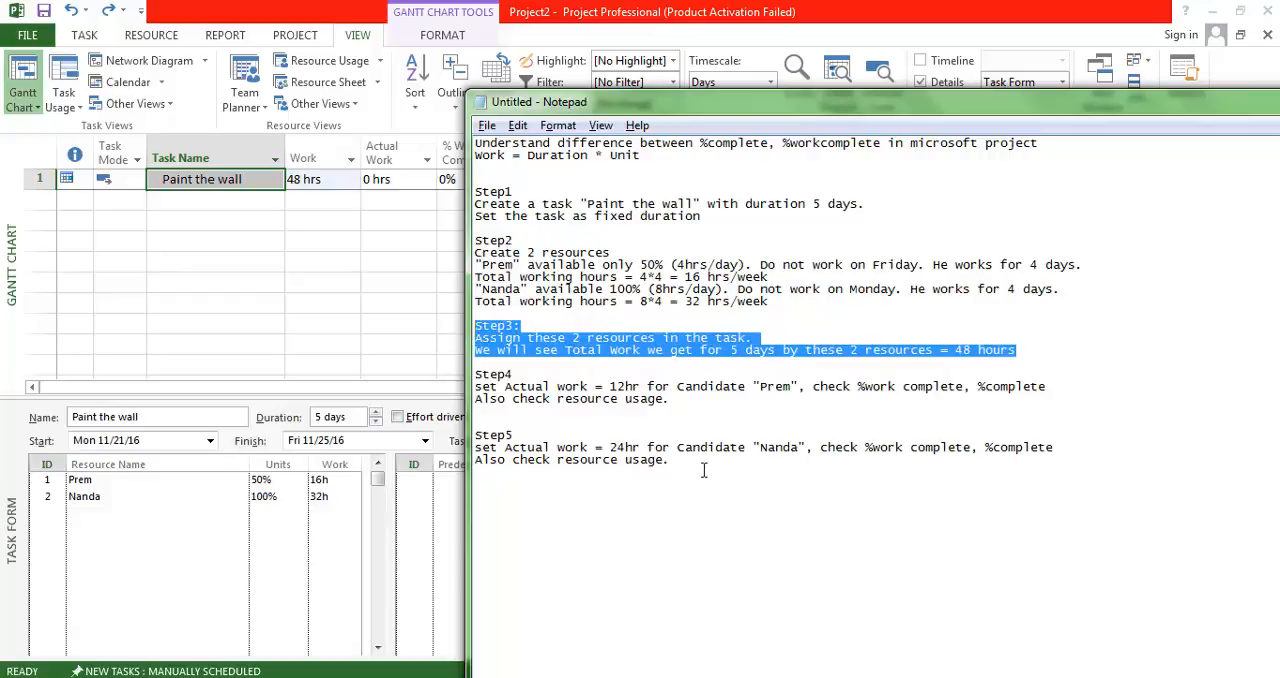
drag(704, 470, 533, 442)
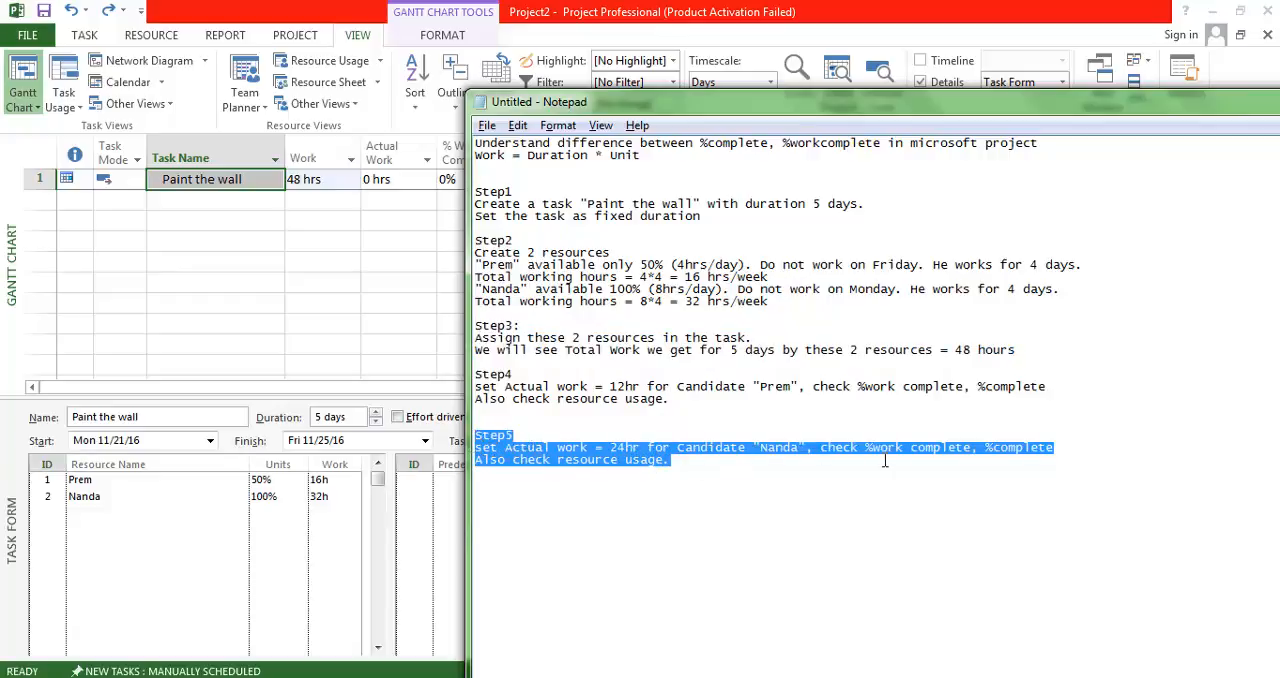
drag(670, 463, 557, 466)
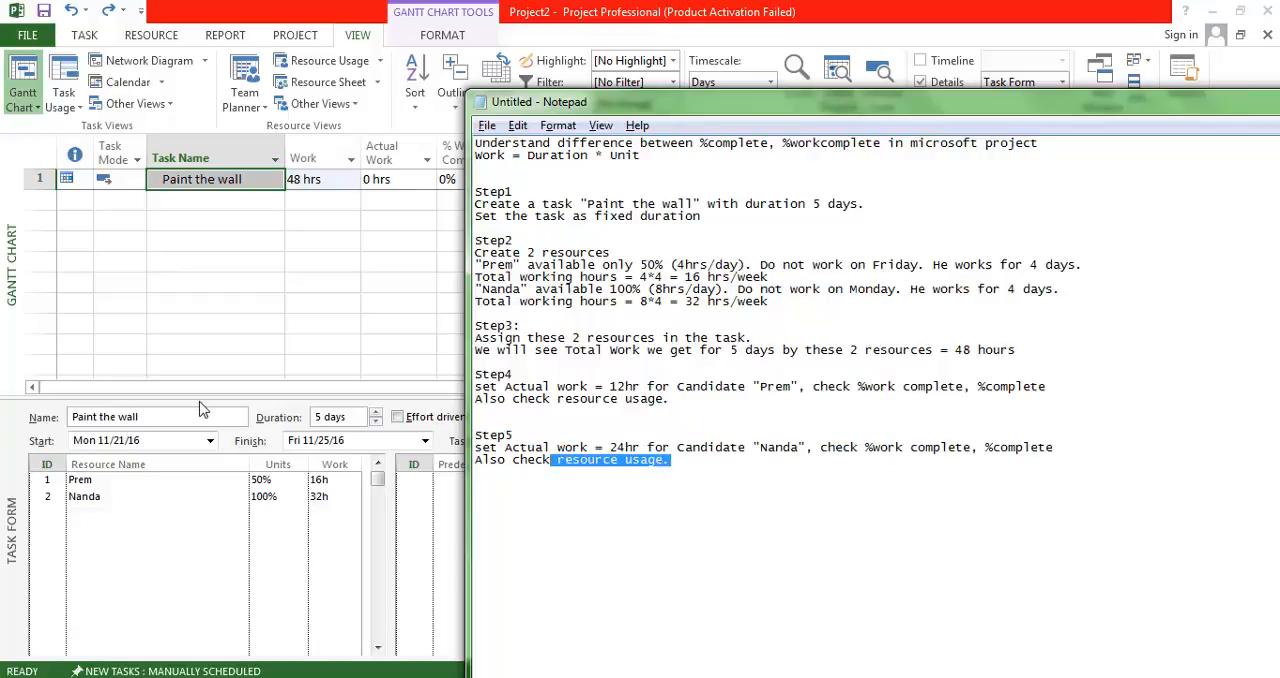
click(186, 180)
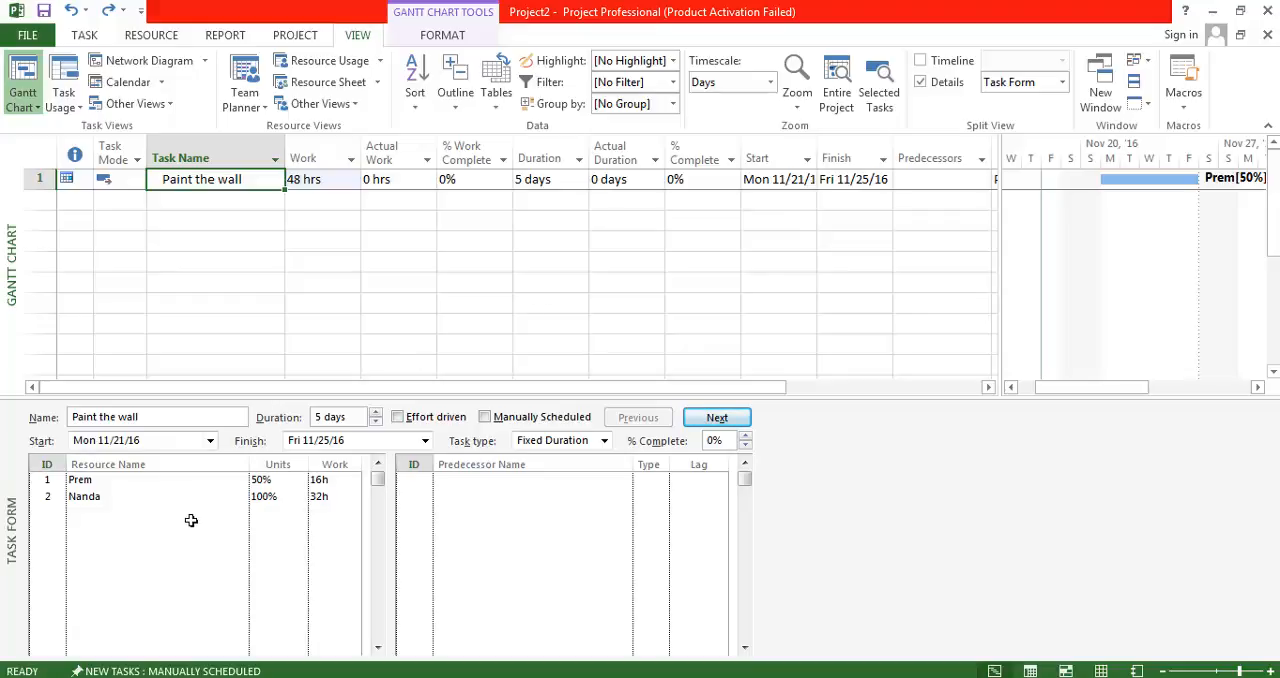
Show the Work details in the Task Form and, following Step5 of the notes, set the 100% resource's actual work to 24h.
right_click(221, 551)
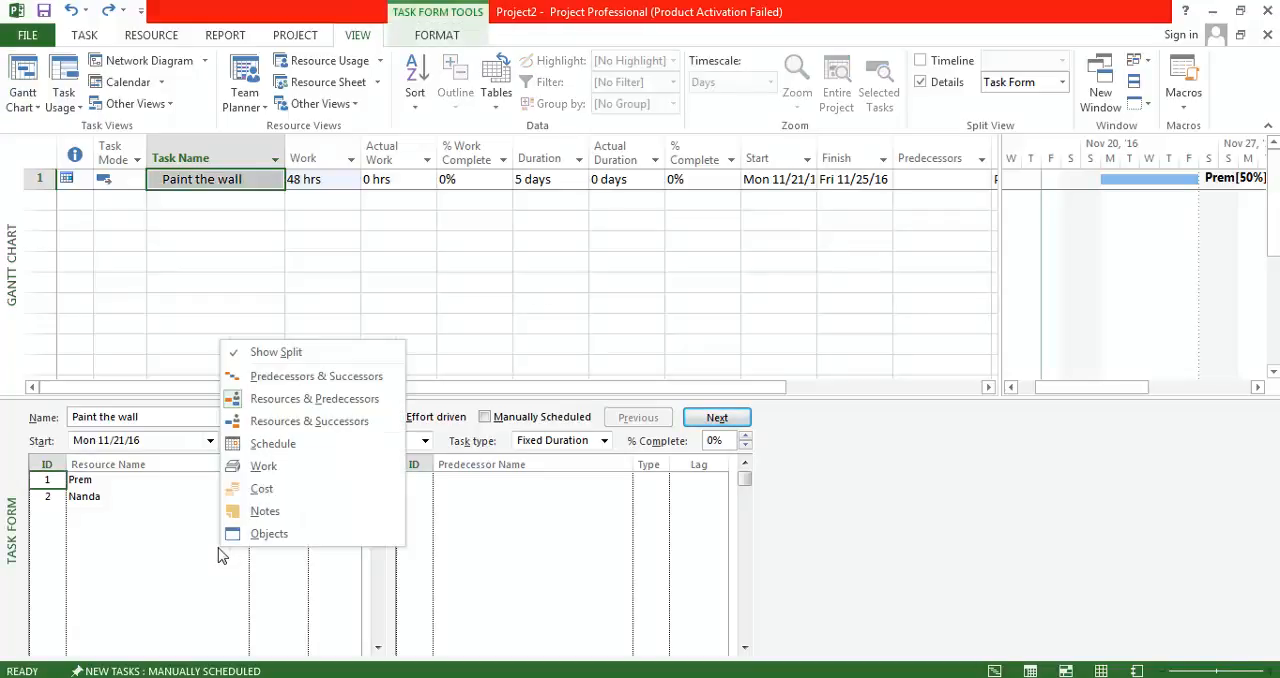
click(280, 477)
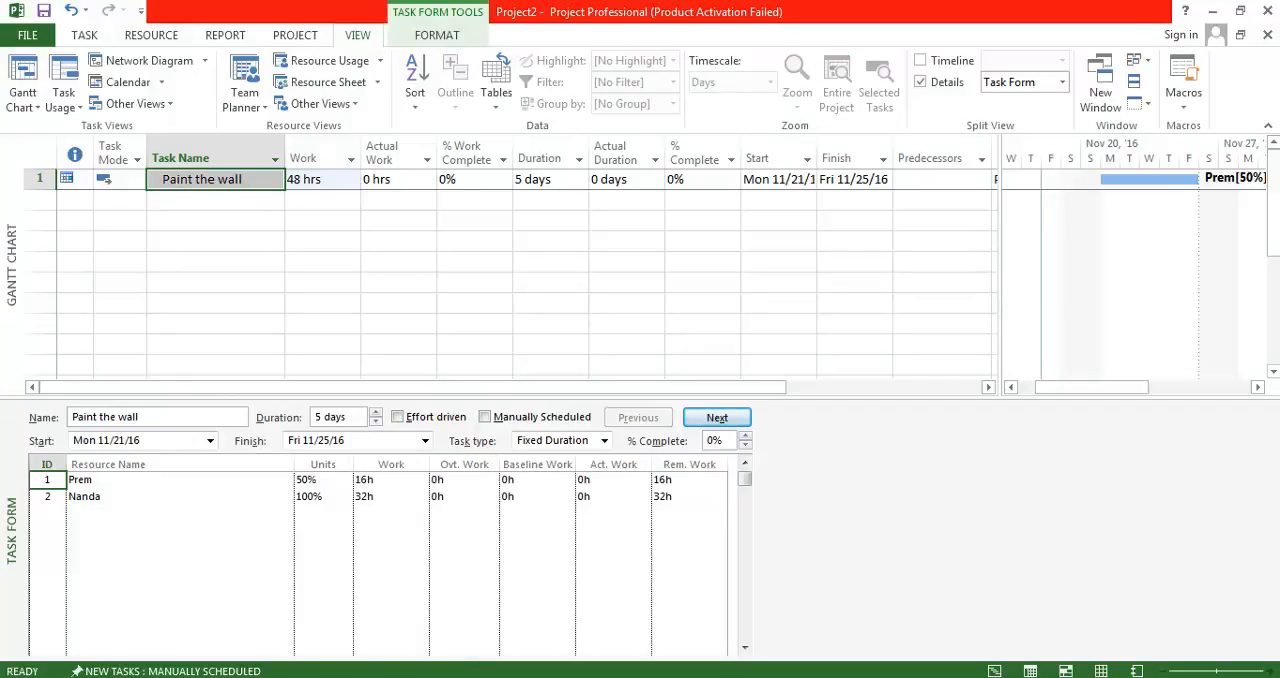
mouse_move(490, 677)
click(490, 600)
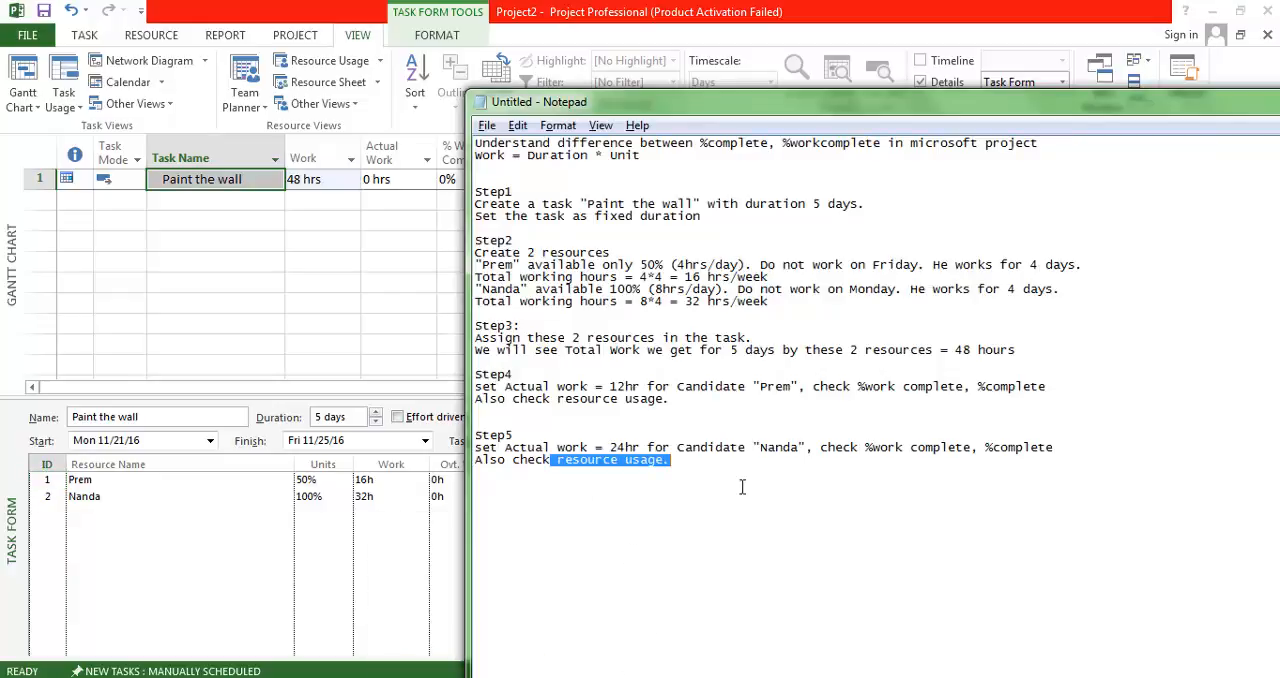
drag(611, 448, 723, 450)
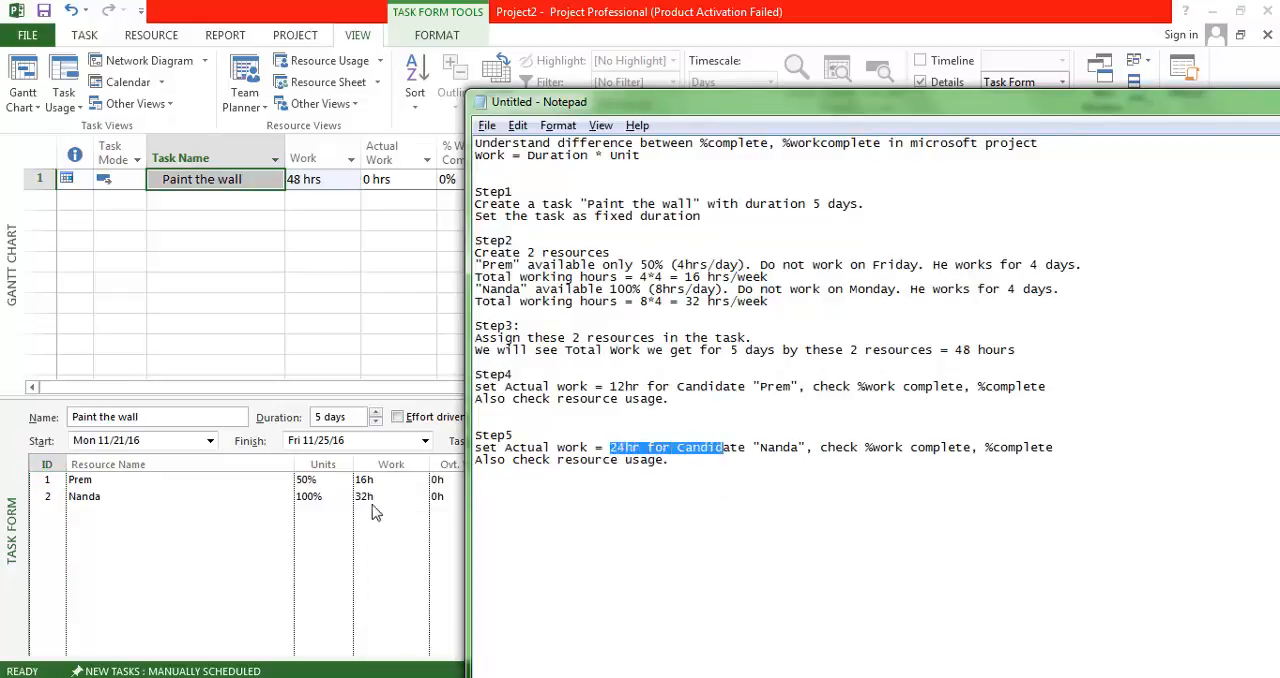
click(255, 526)
click(190, 500)
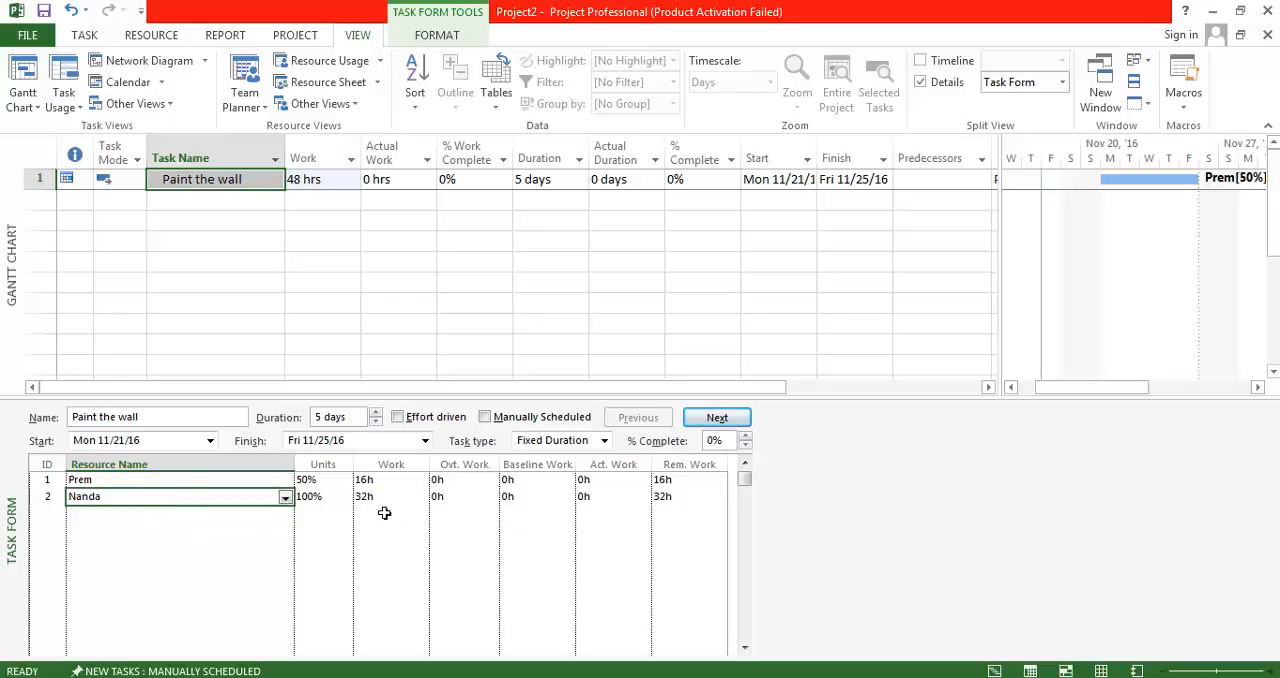
click(611, 498)
text(24)
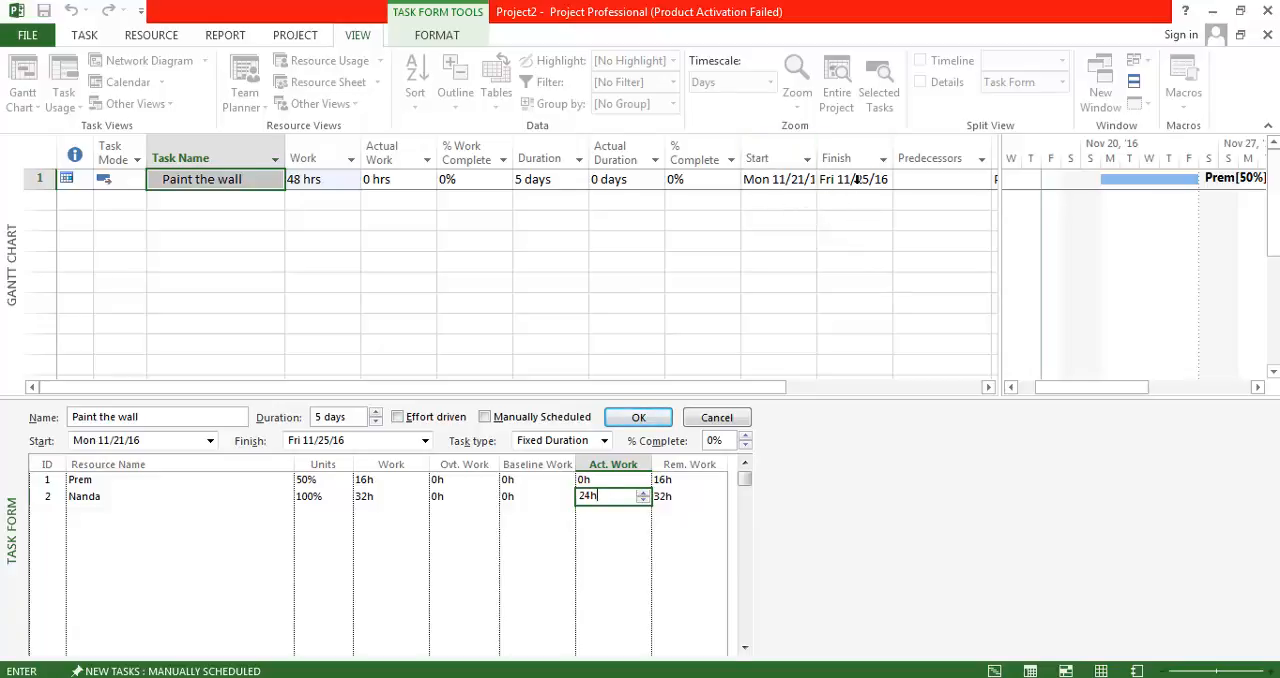
click(60, 192)
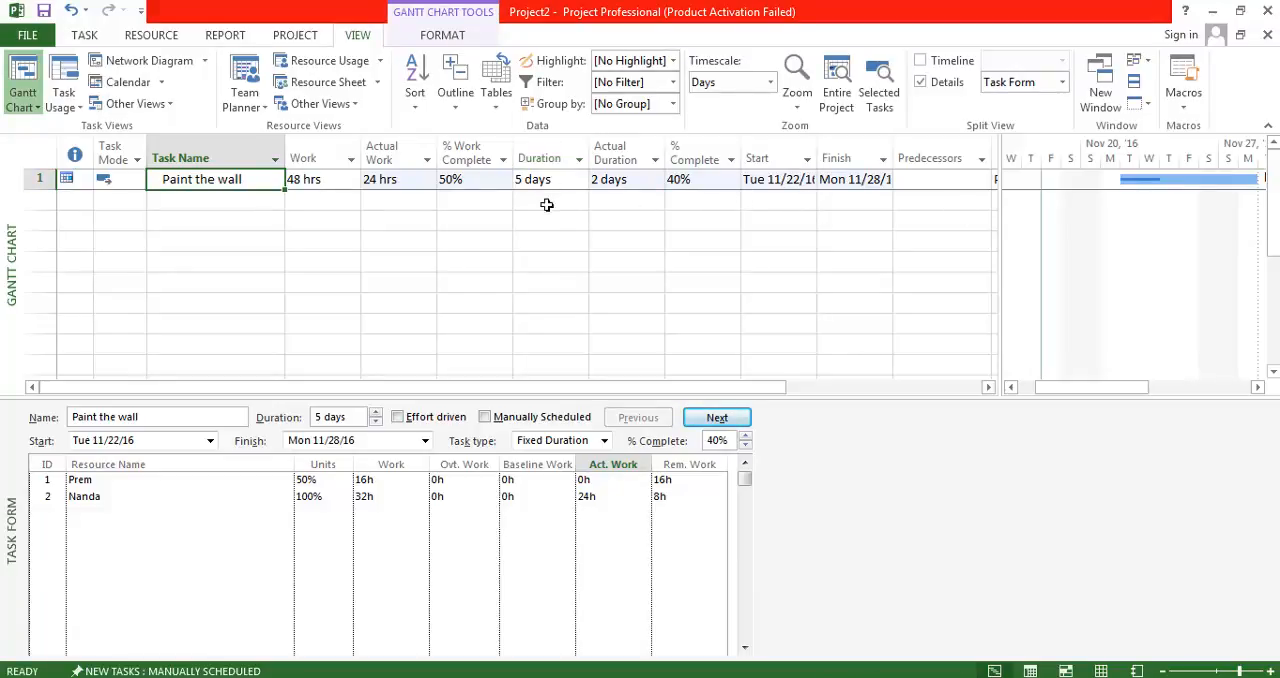
Open the Resource Usage view in place of the Gantt Chart and widen its timephased area to show the task's working days.
click(791, 189)
click(99, 498)
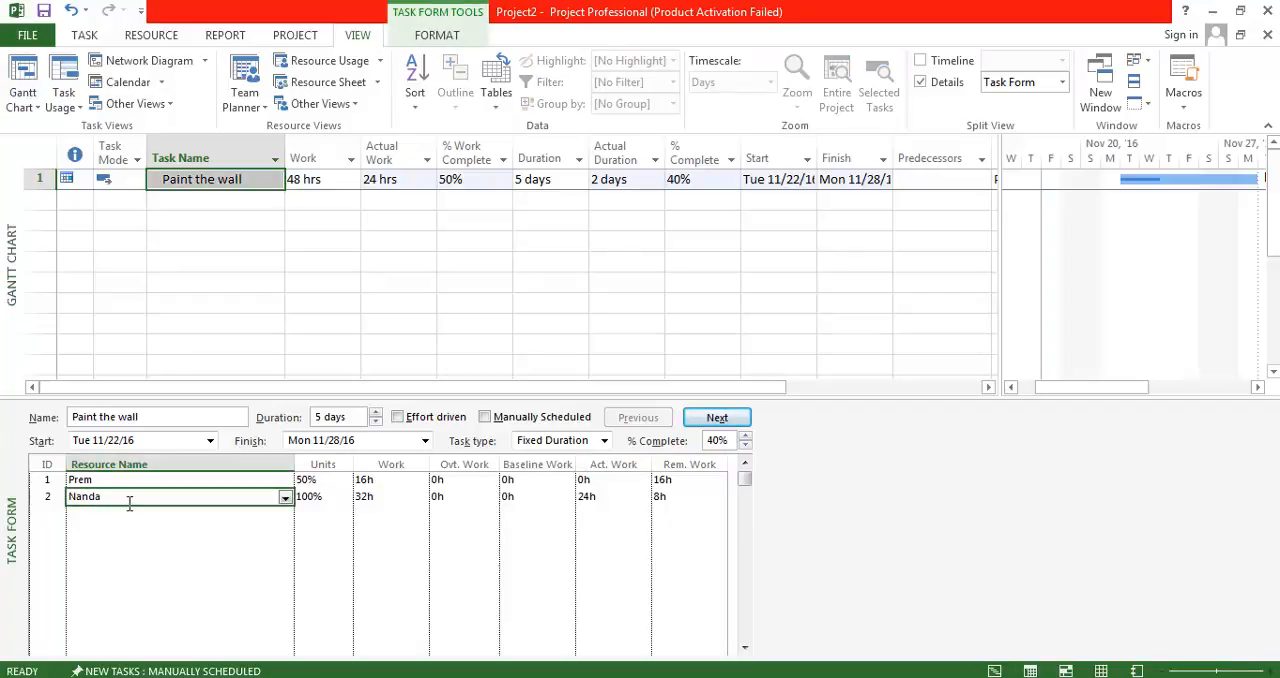
click(328, 61)
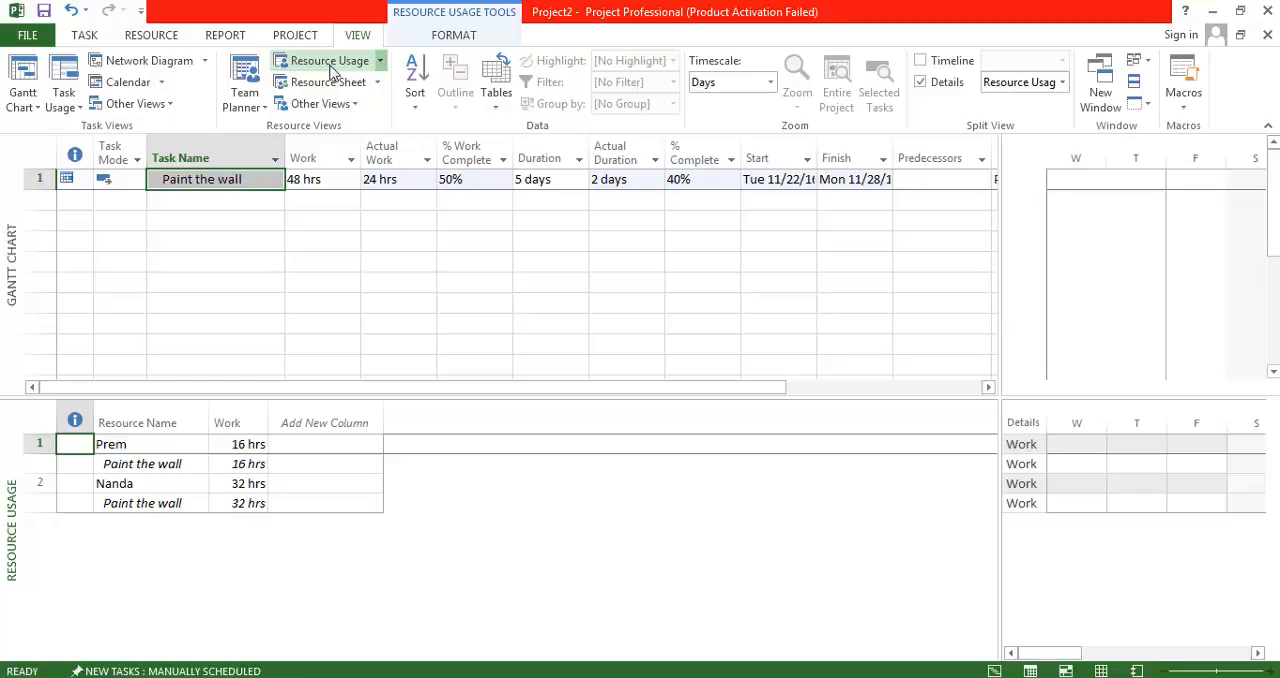
click(203, 198)
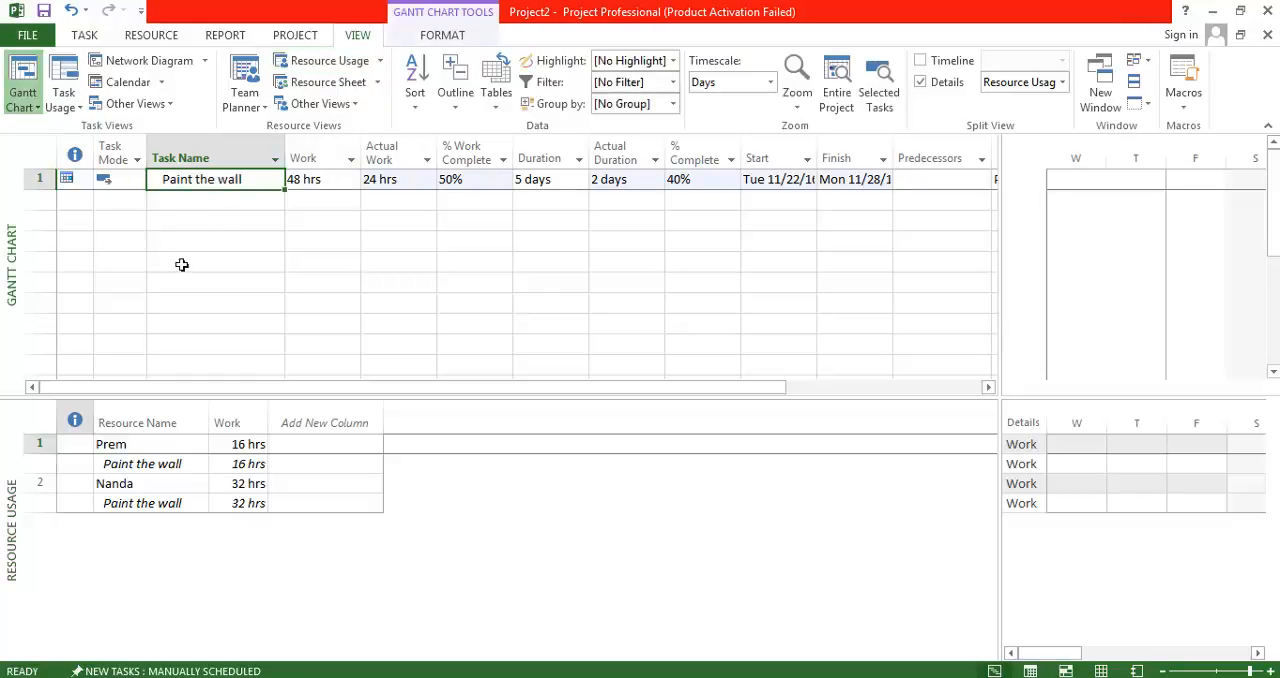
click(172, 225)
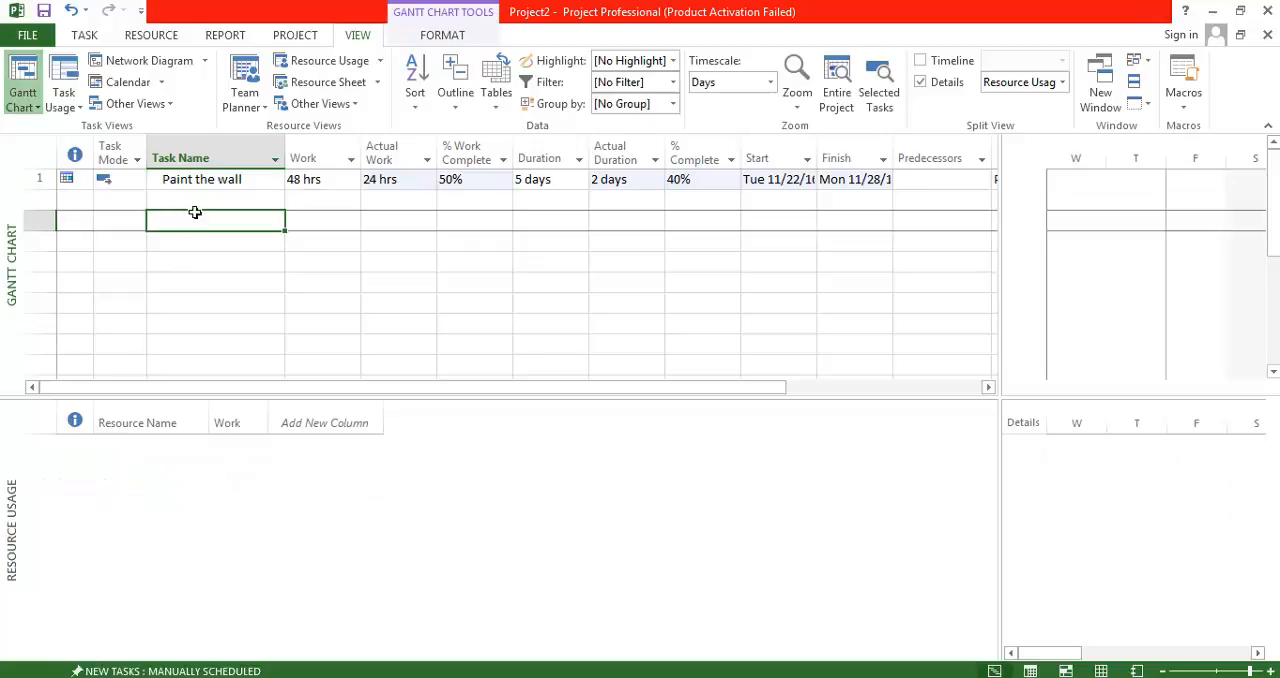
click(316, 64)
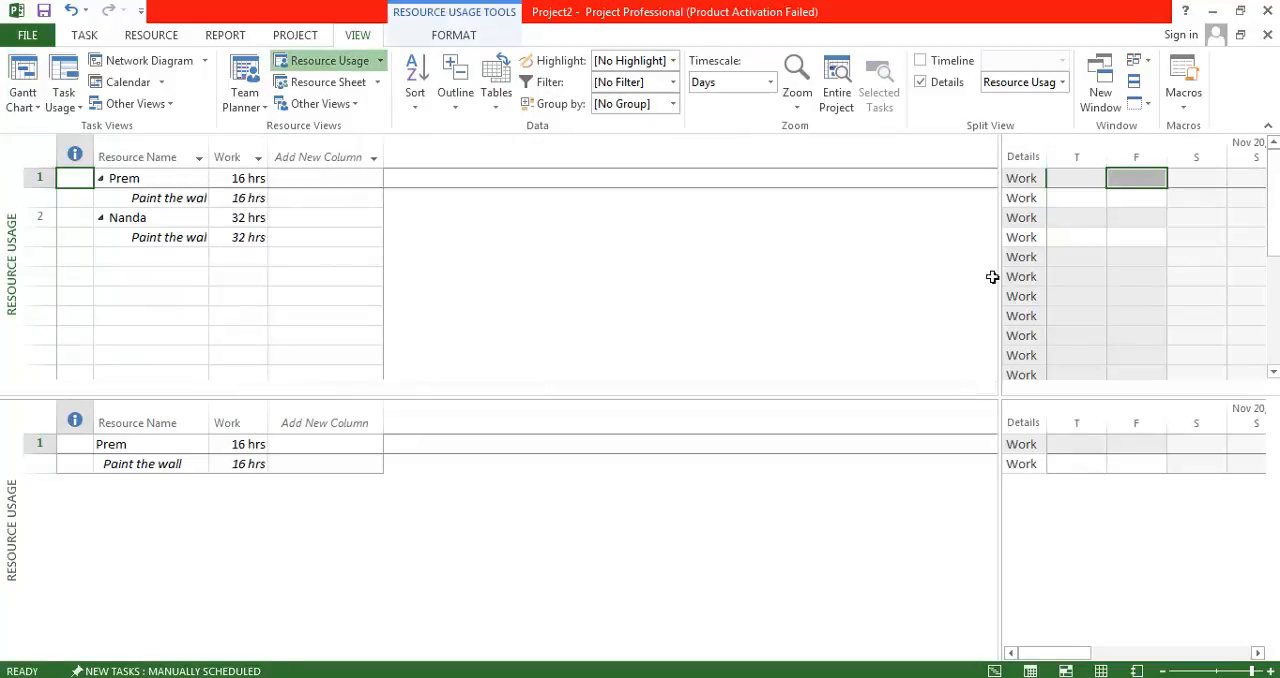
drag(1003, 265, 523, 257)
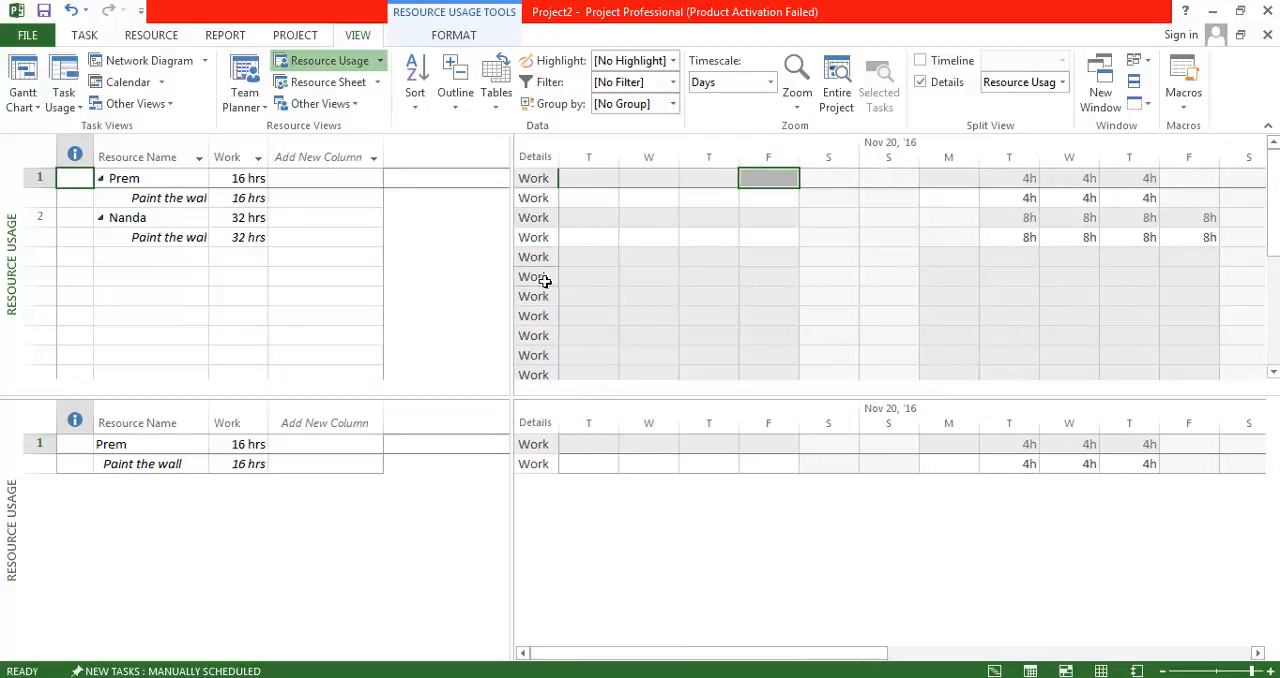
Examine both resources' daily work on Paint the wall in the weeks of Nov 20 and Nov 27, and return to the Gantt Chart.
click(150, 225)
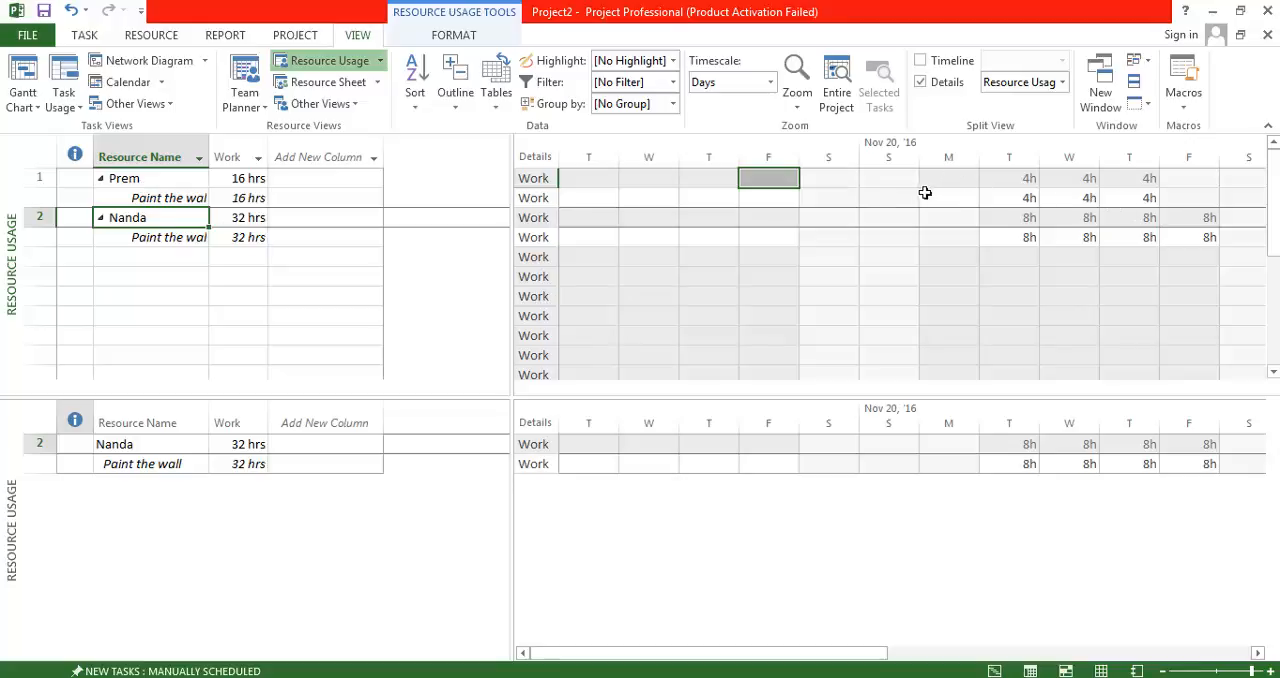
click(1031, 189)
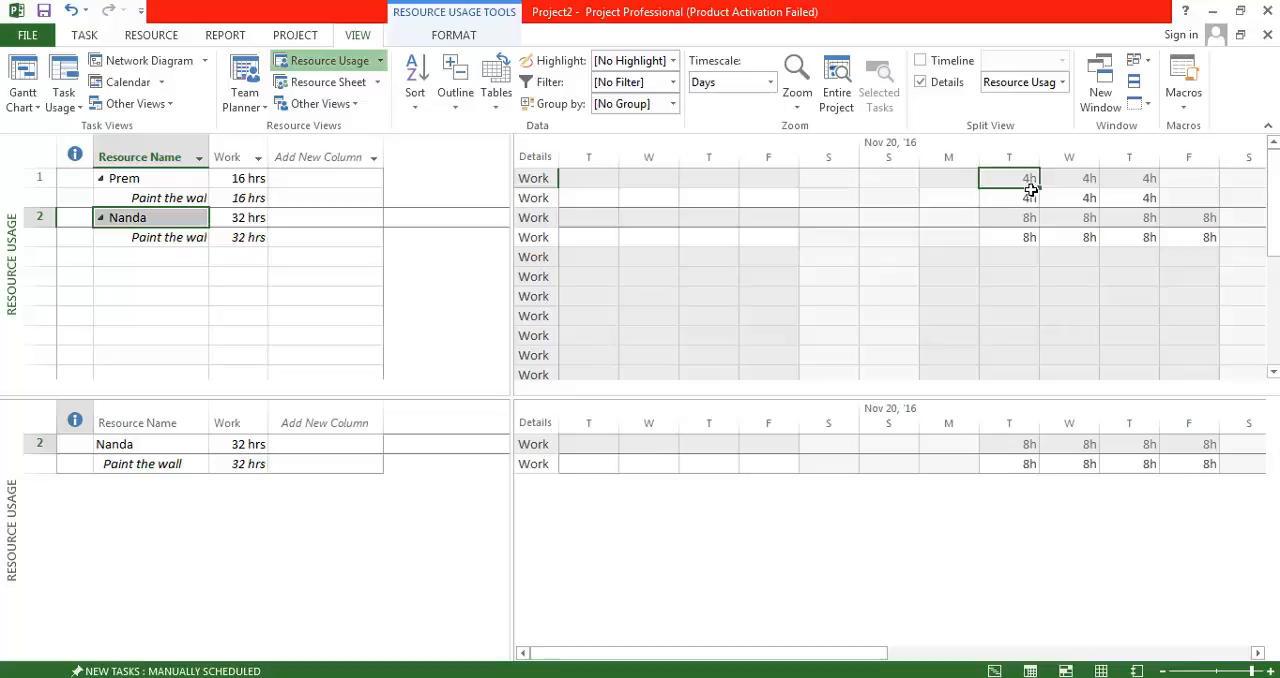
key(Right)
key(Right)
key(Right)
key(Right)
key(Right)
key(Right)
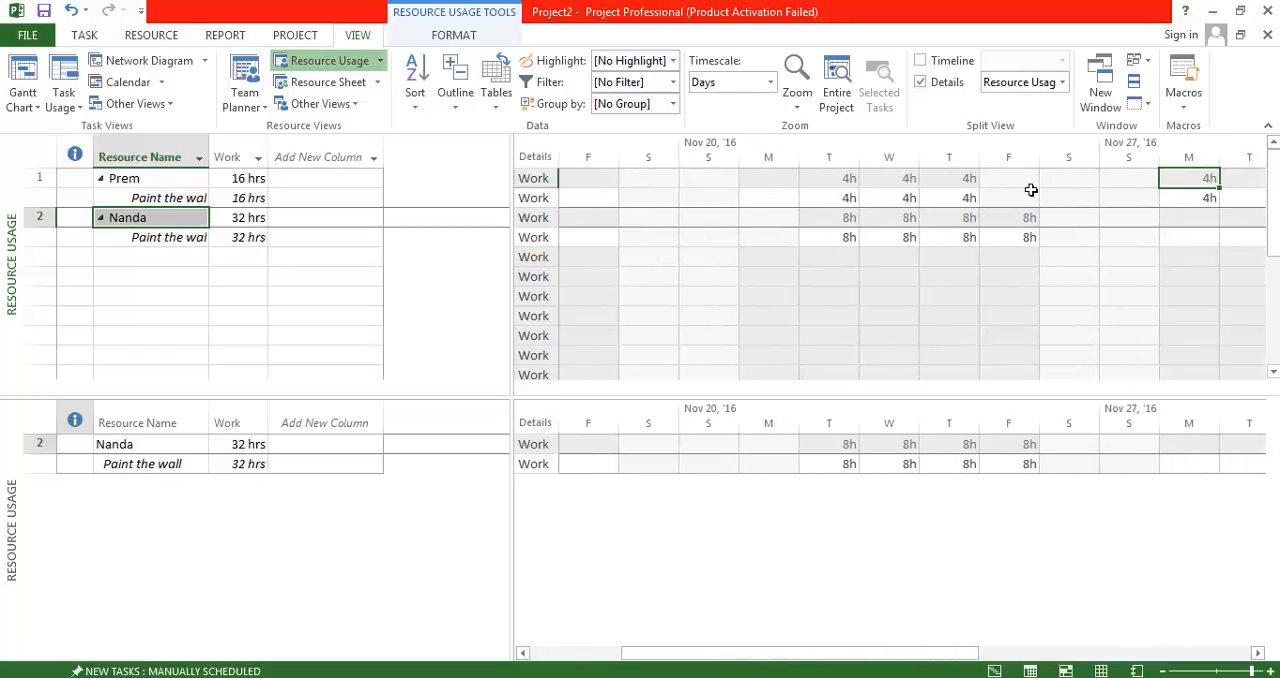
key(Down)
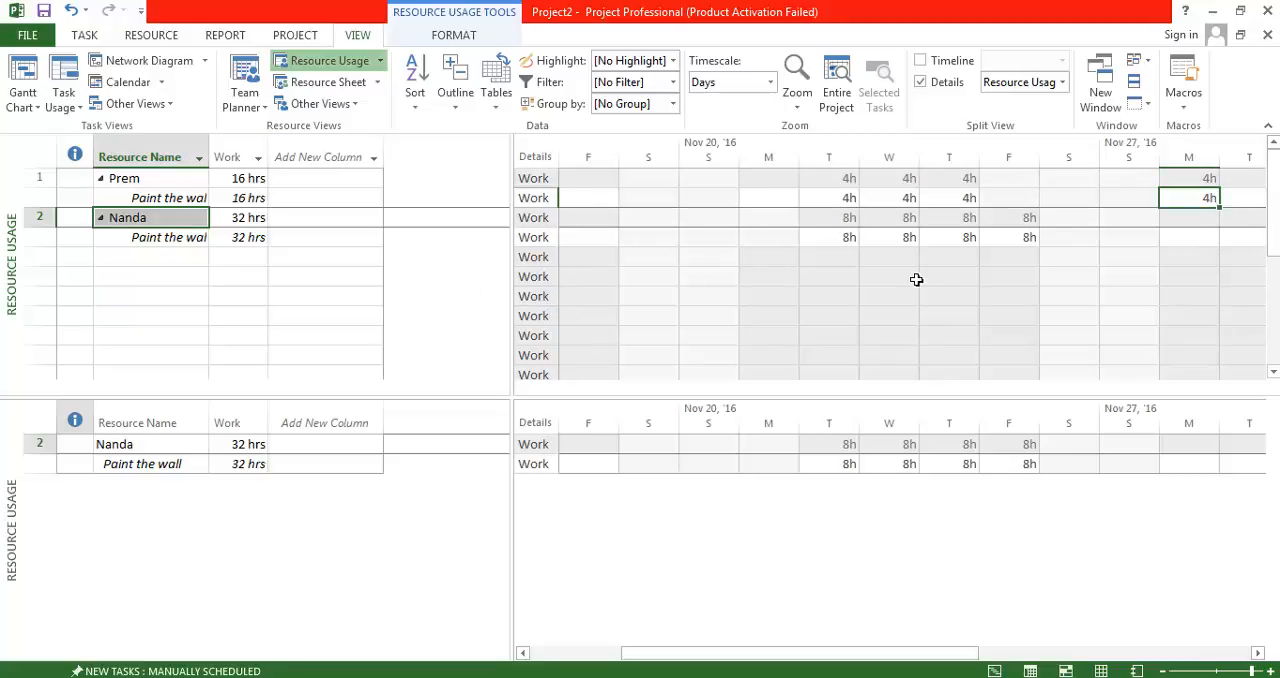
click(23, 75)
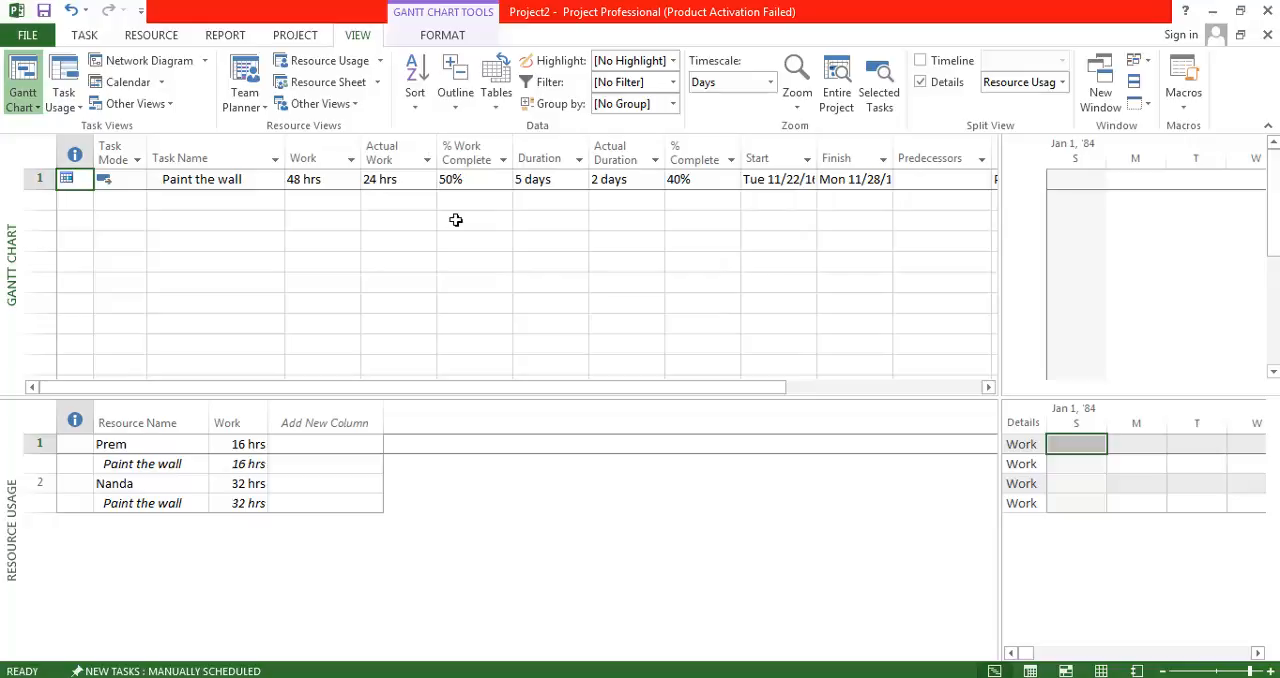
Undo the view switches, the 100% resource's 24h actual work entry and the change of Task Form details.
key(ctrl+z)
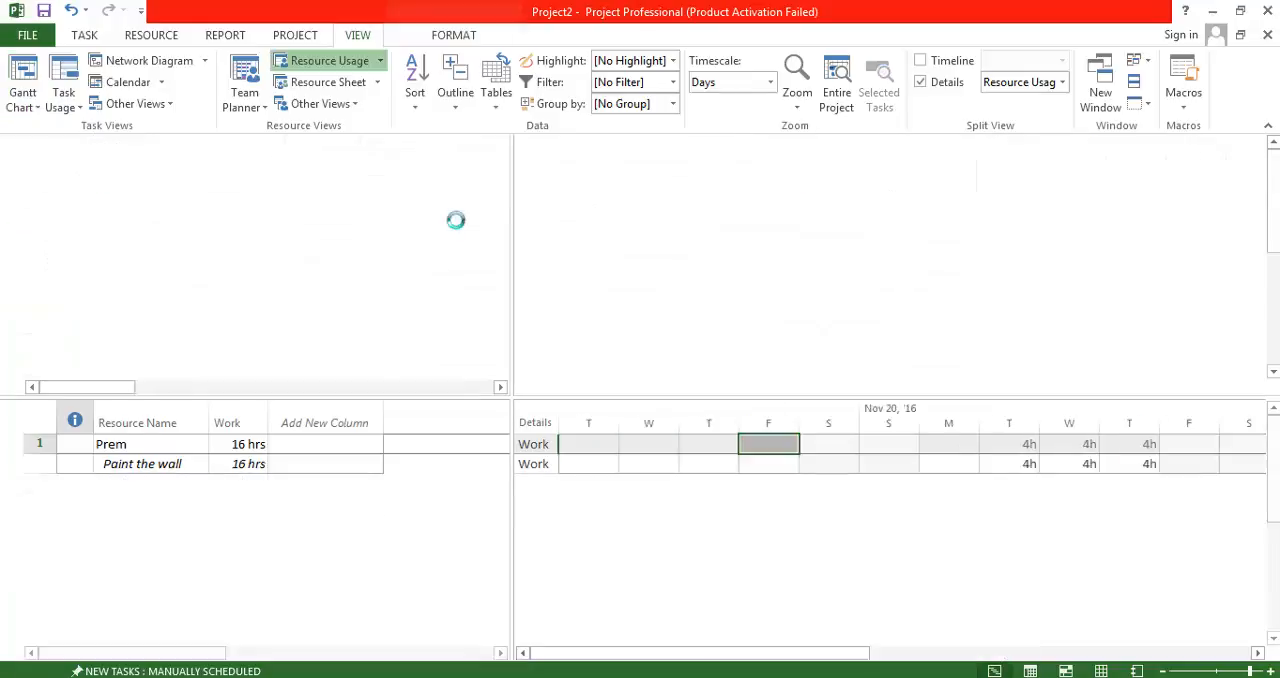
key(ctrl+z)
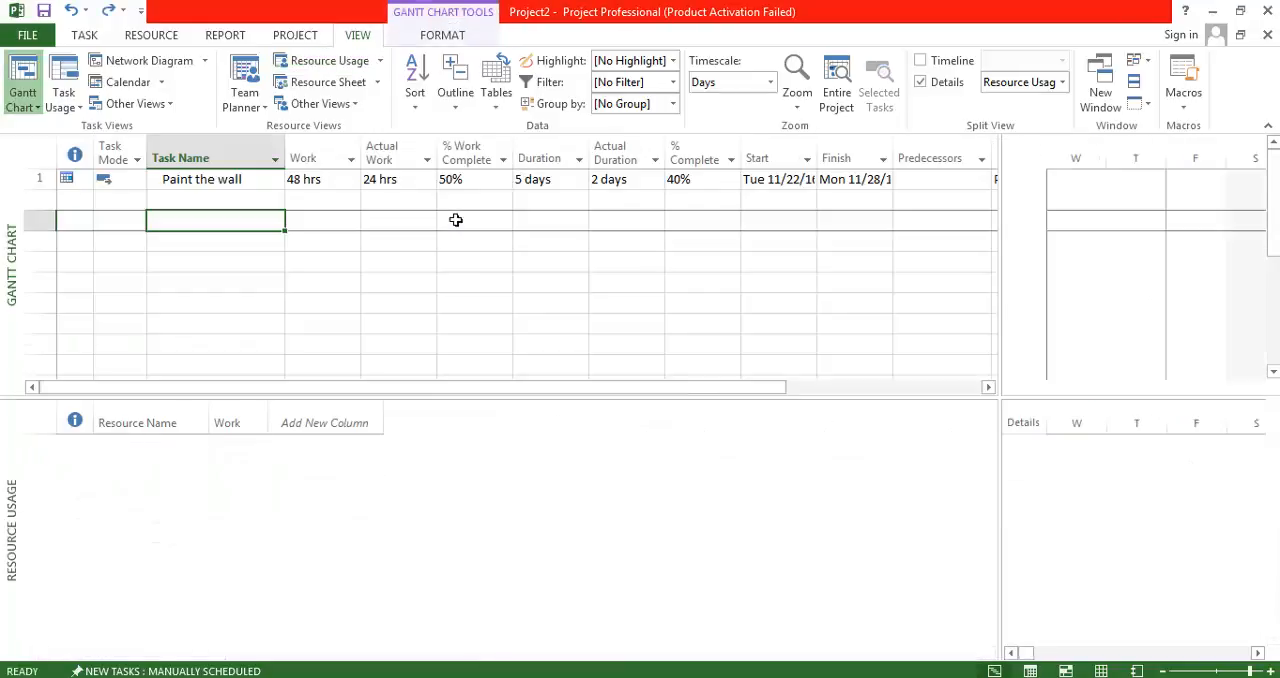
key(ctrl+z)
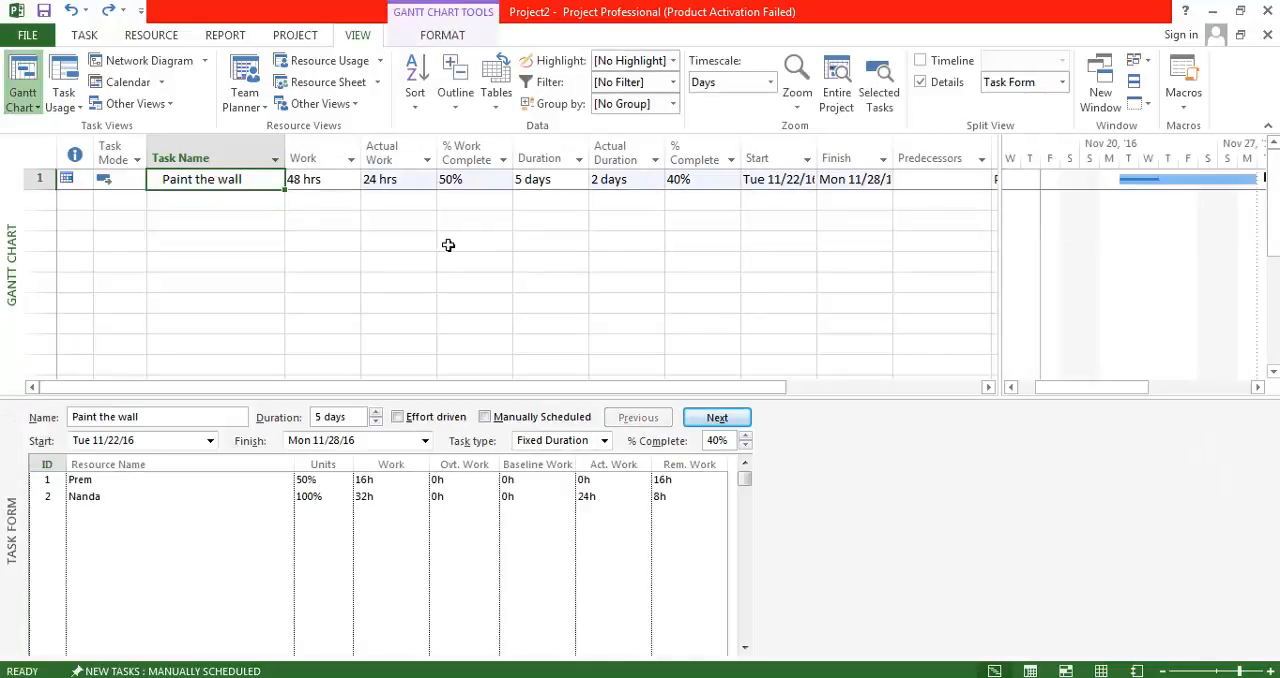
key(ctrl+z)
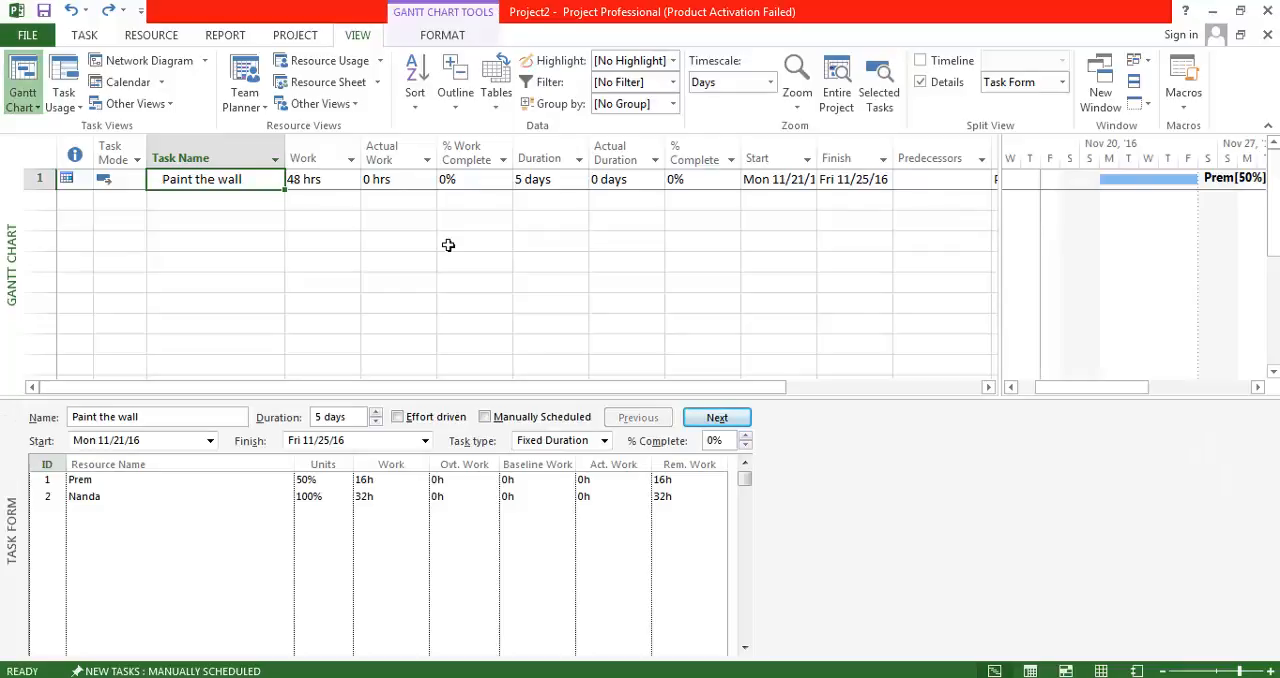
key(ctrl+z)
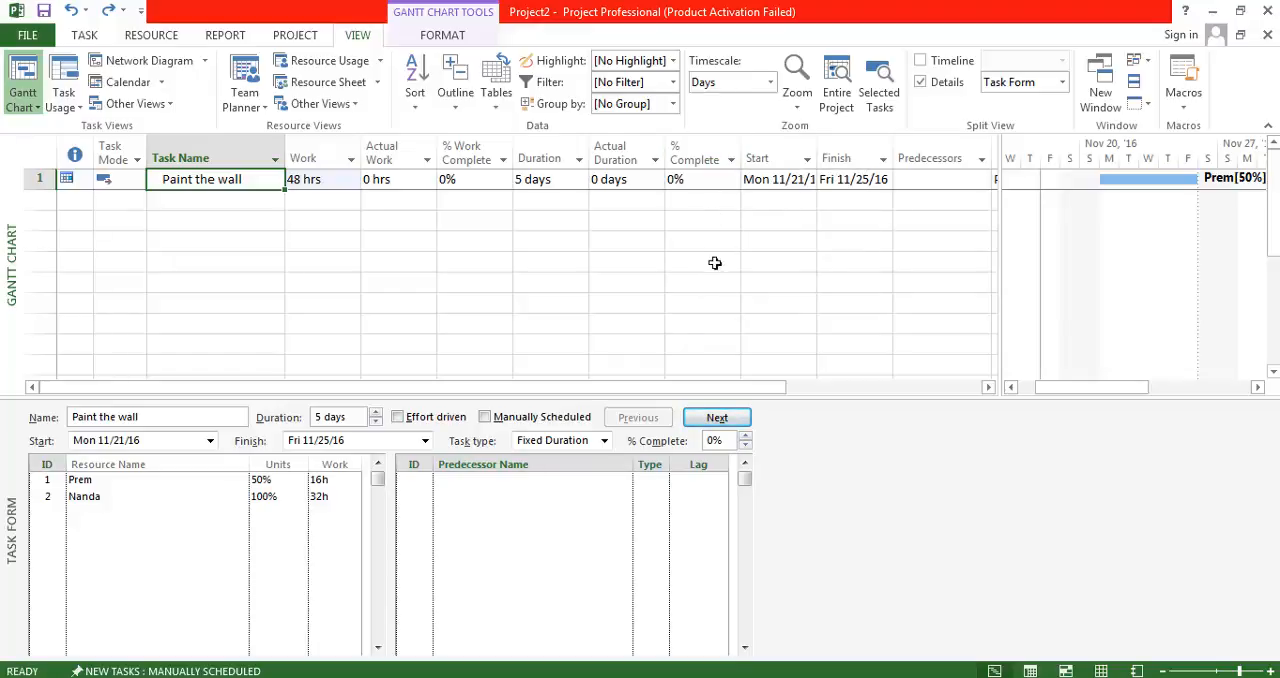
Turn off "Updating Task status updates resource status" in Project2's calculation options within the schedule settings.
click(28, 36)
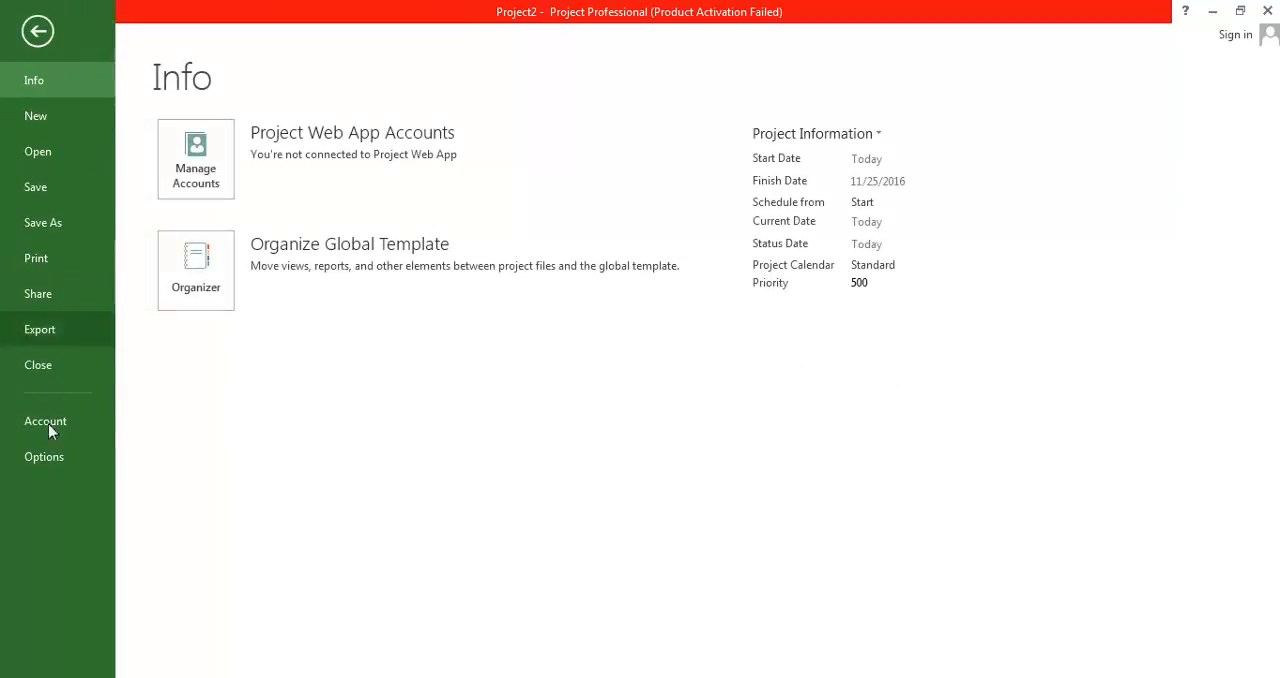
click(44, 457)
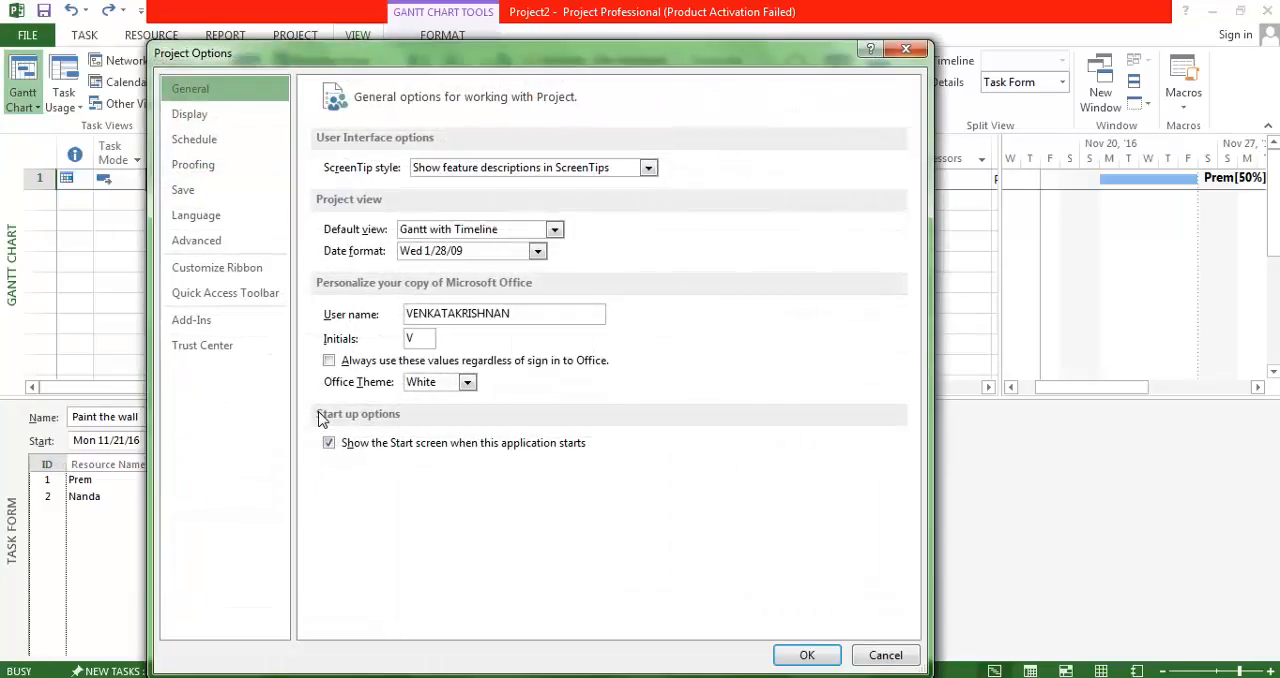
click(199, 140)
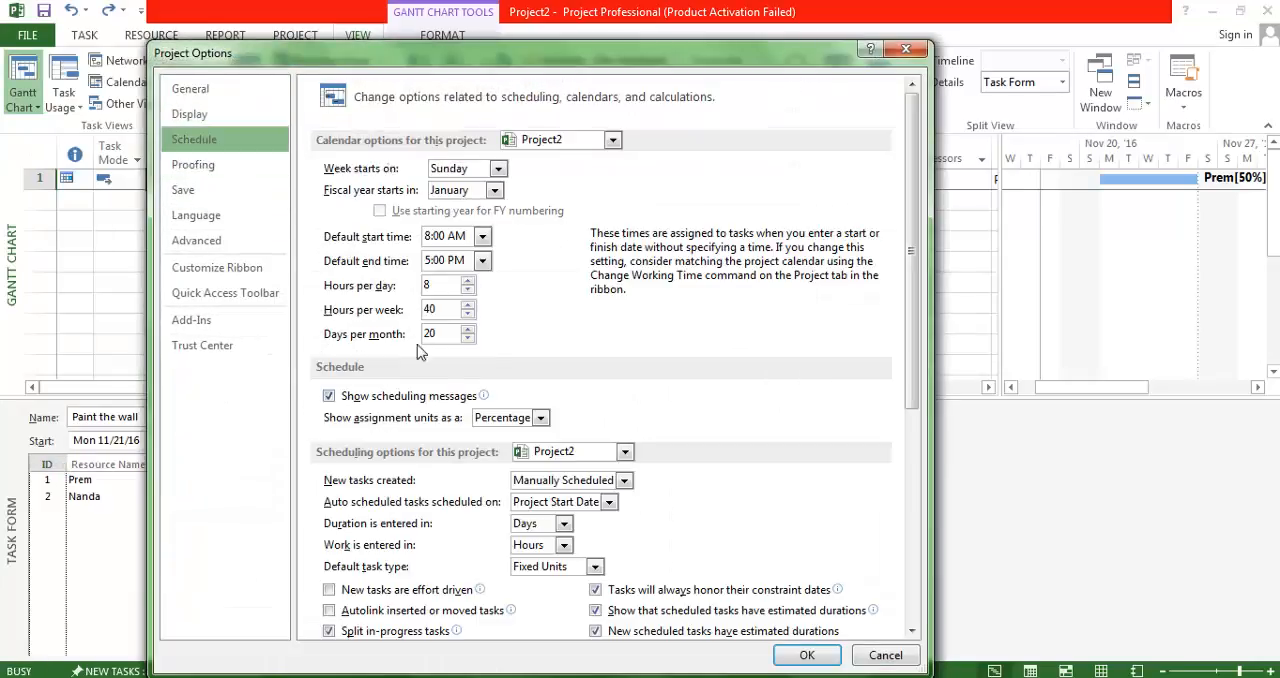
scroll(414, 482, down, 1)
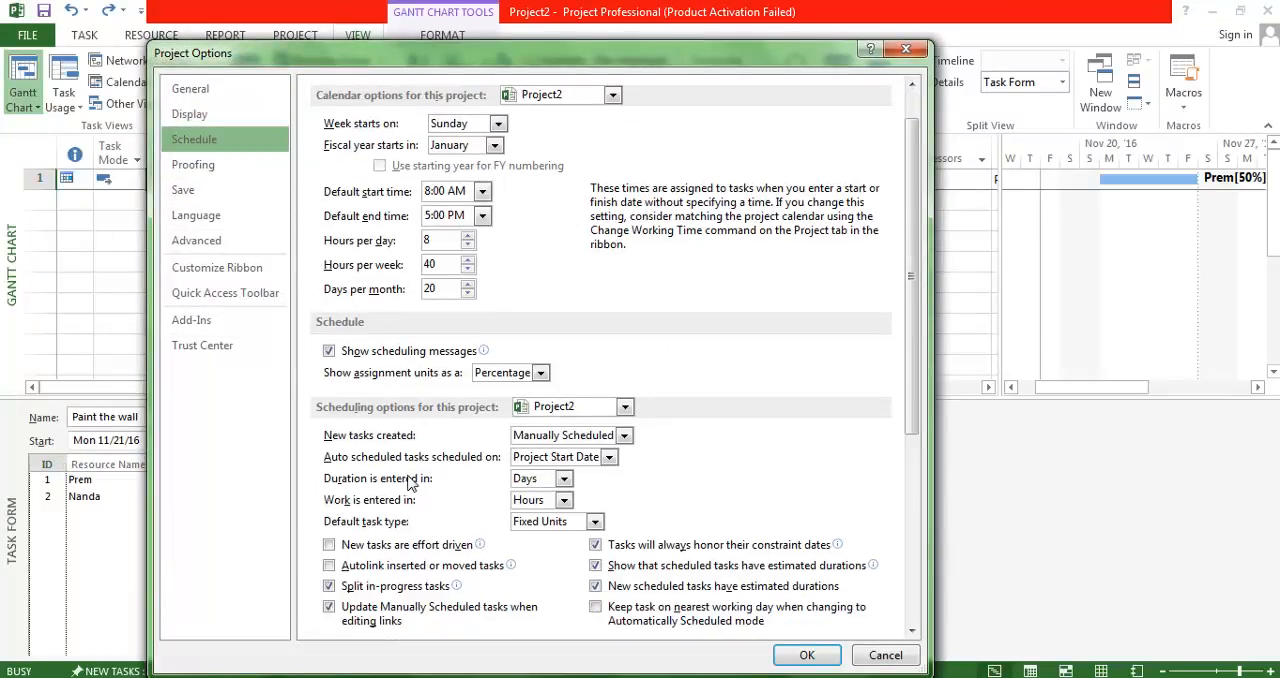
scroll(350, 462, down, 3)
scroll(347, 463, down, 1)
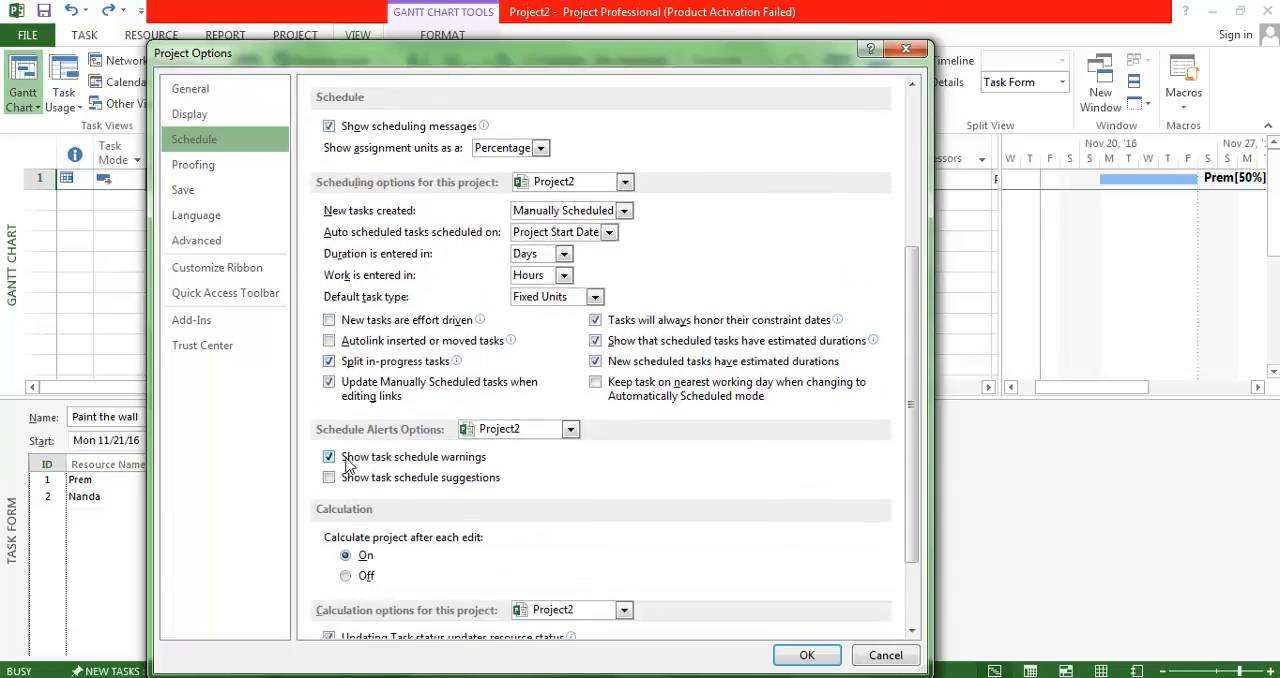
scroll(348, 462, down, 2)
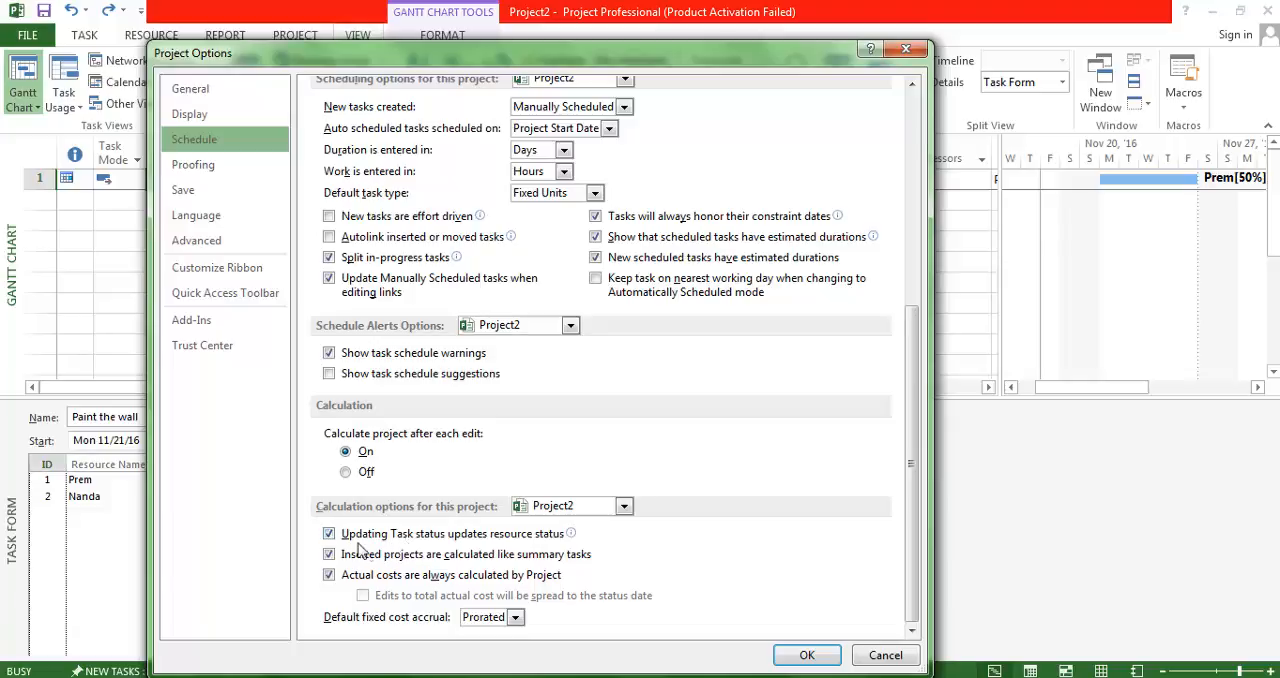
mouse_move(360, 548)
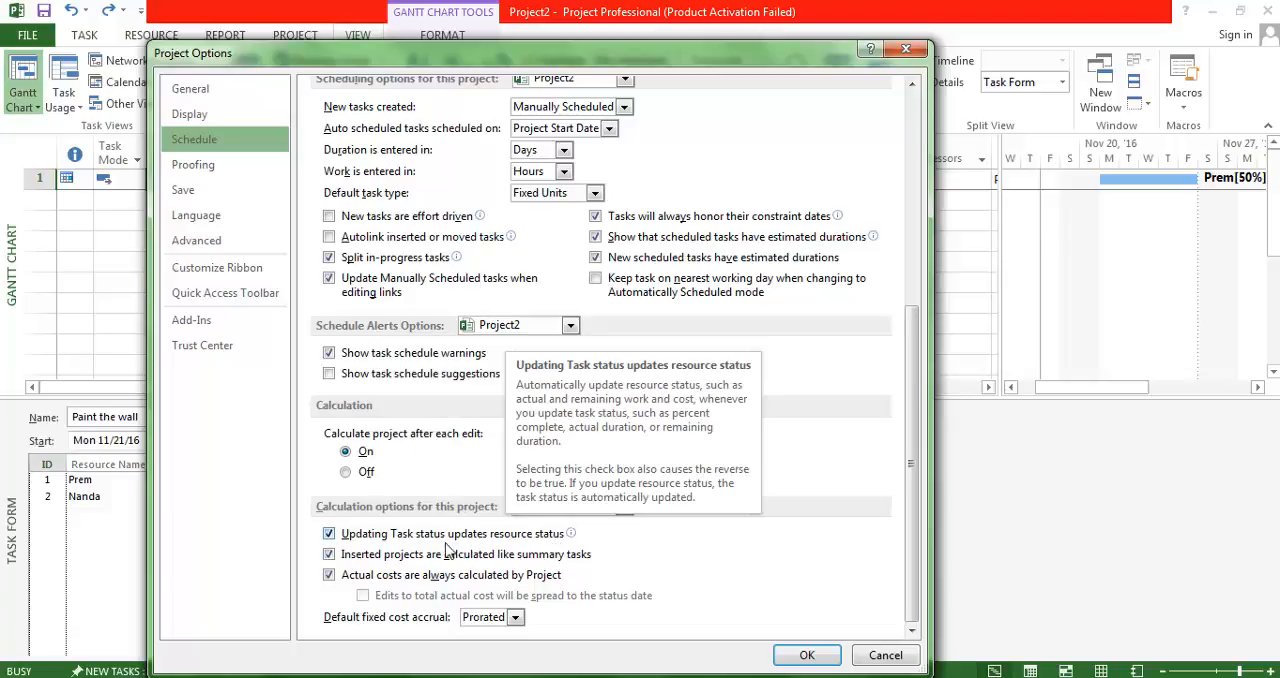
click(329, 535)
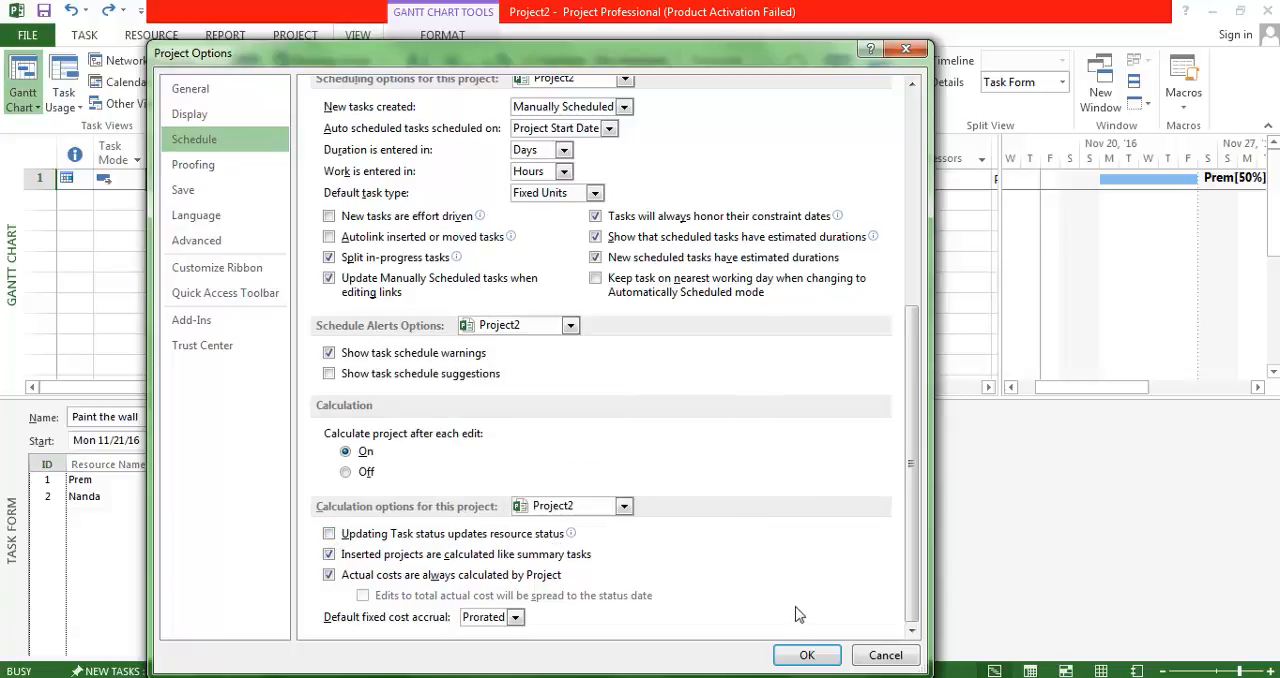
click(806, 656)
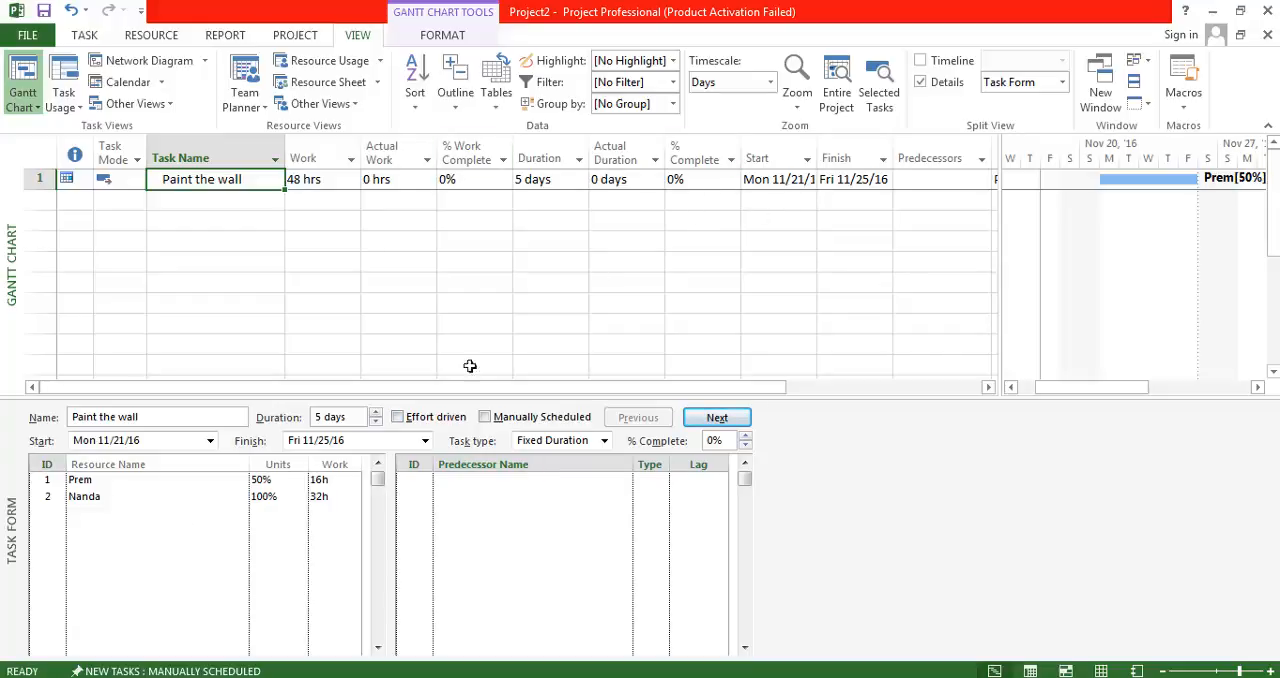
Show the Work details in the Task Form and set the 50% resource's actual work on Paint the wall to 12h.
right_click(290, 546)
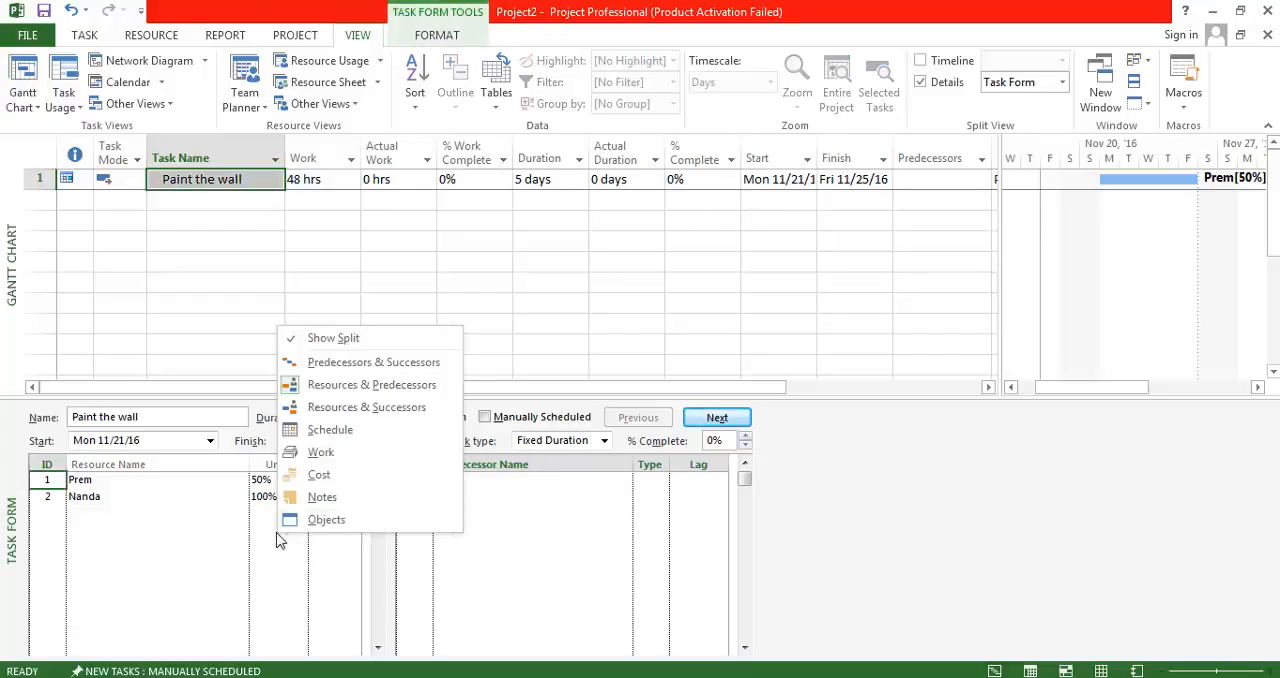
click(340, 458)
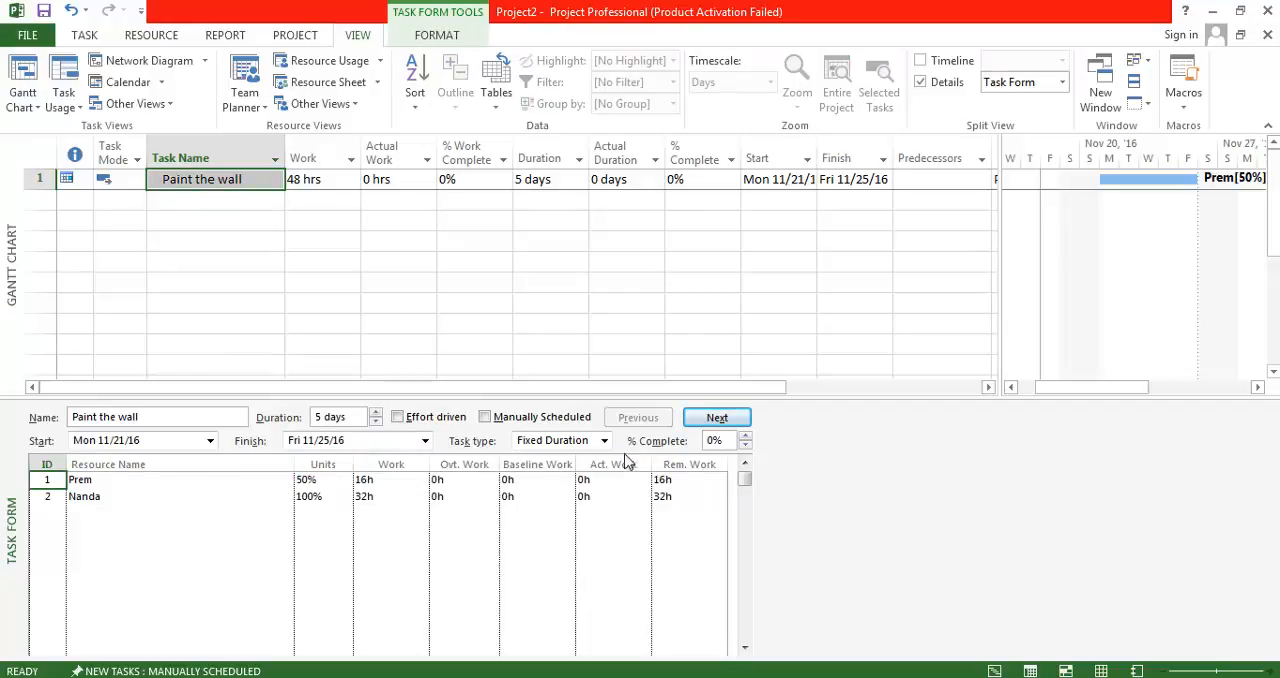
click(611, 483)
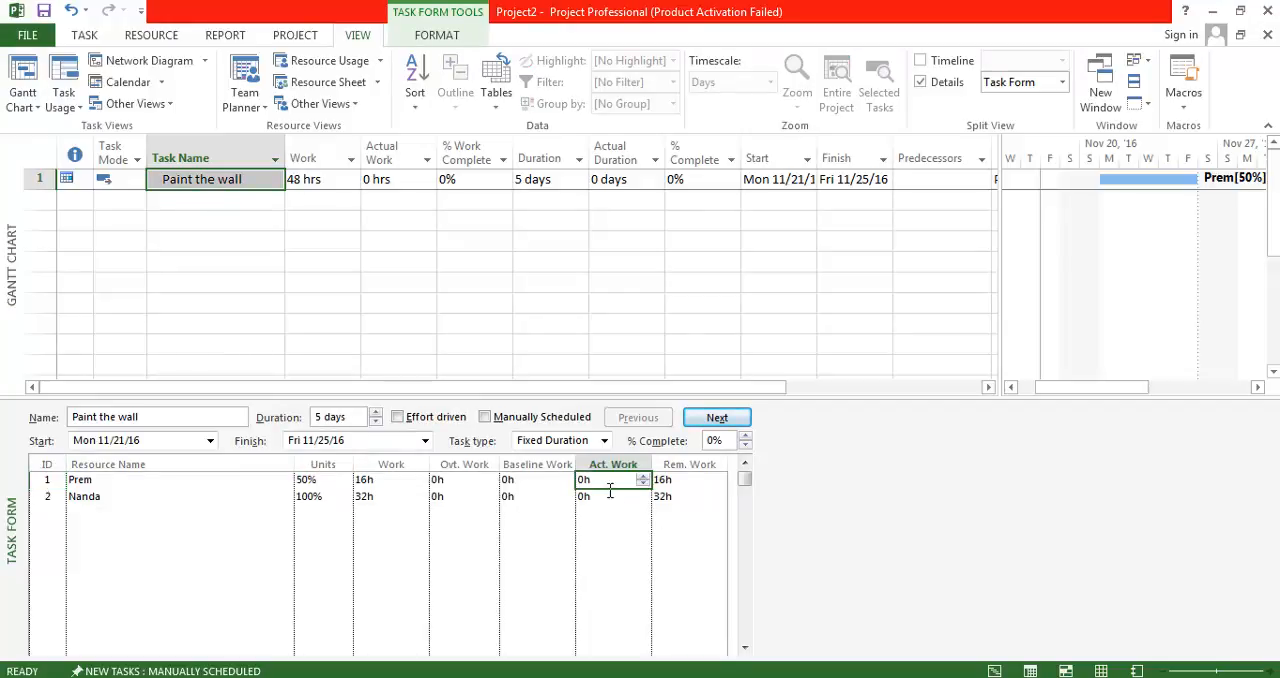
text(12)
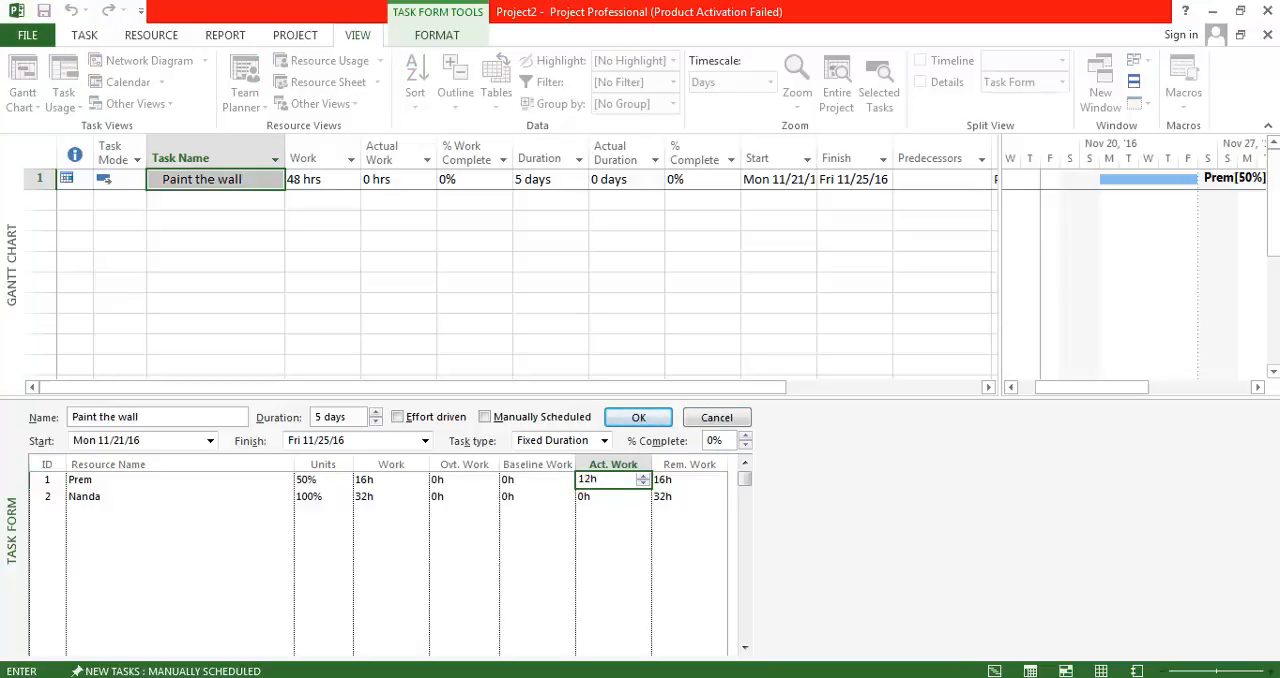
click(52, 195)
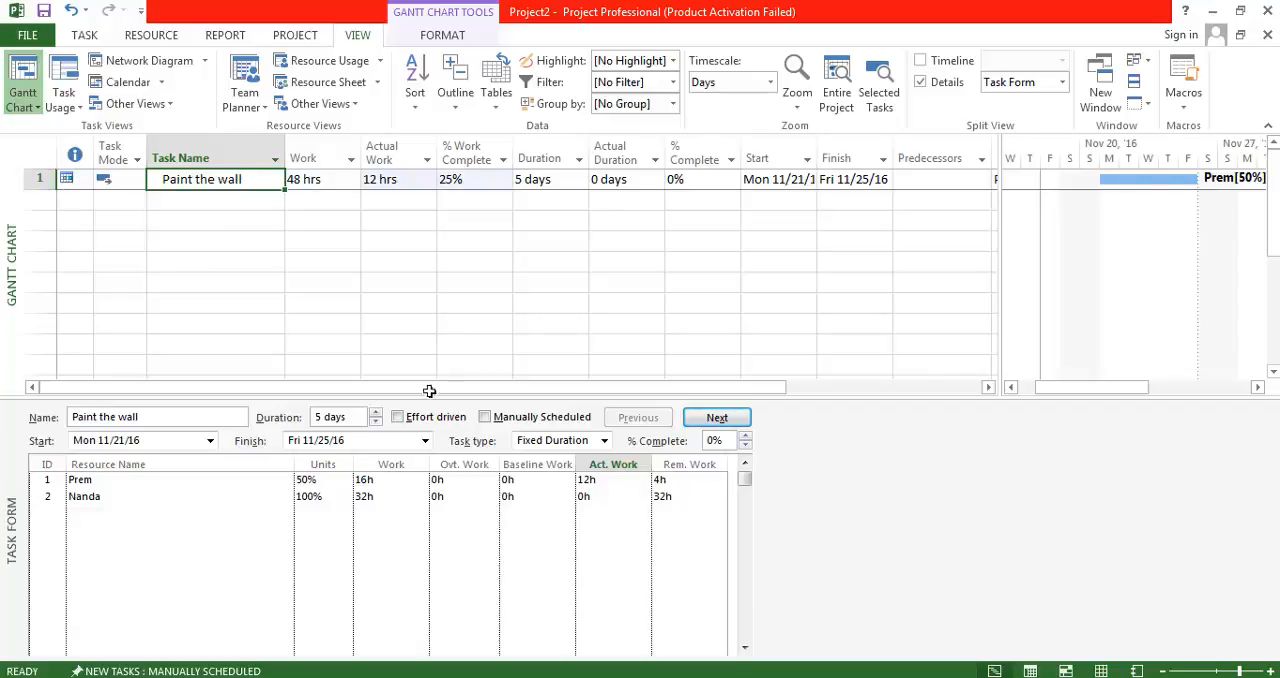
Switch to the Notepad notes and review the title line's "%complete, %workcomplete" wording.
key(alt+Tab)
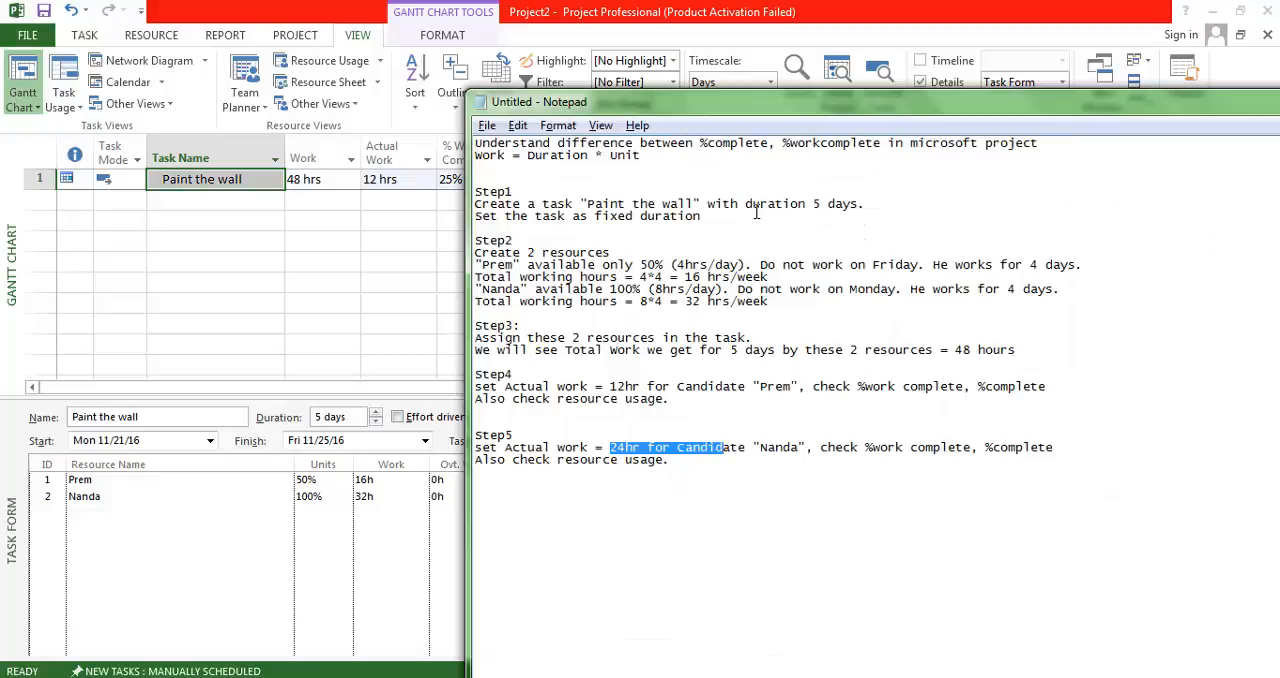
drag(700, 143, 906, 150)
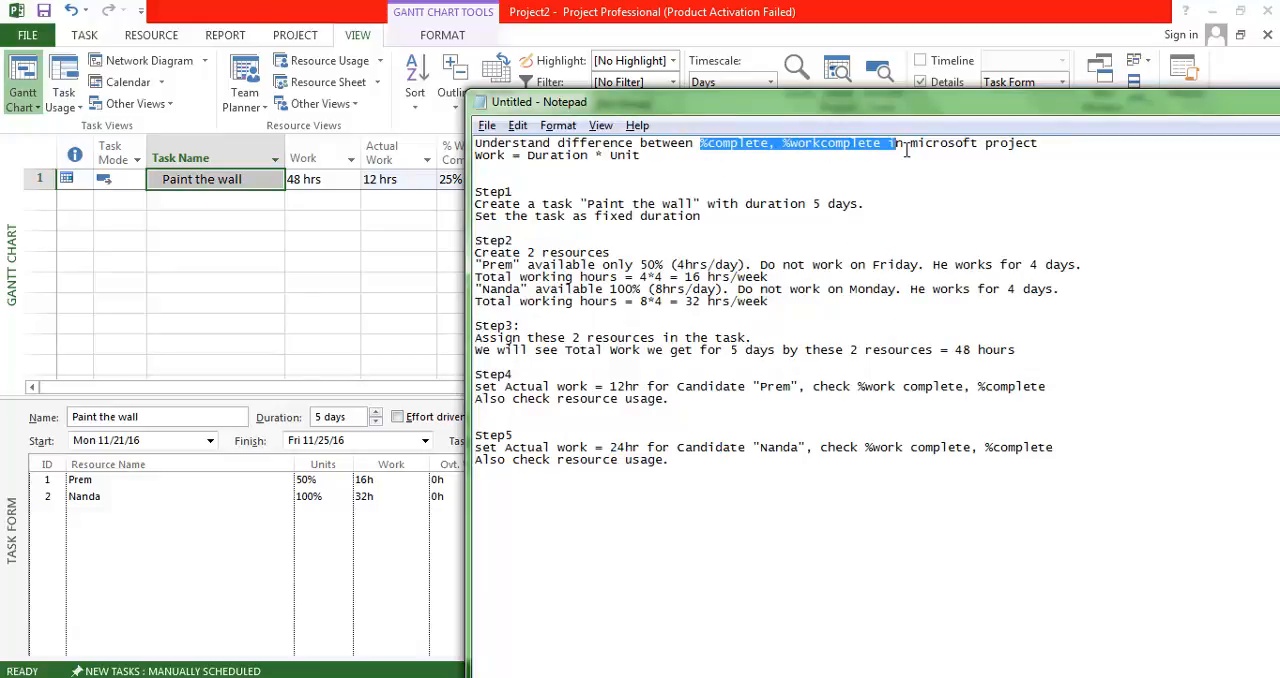
click(717, 184)
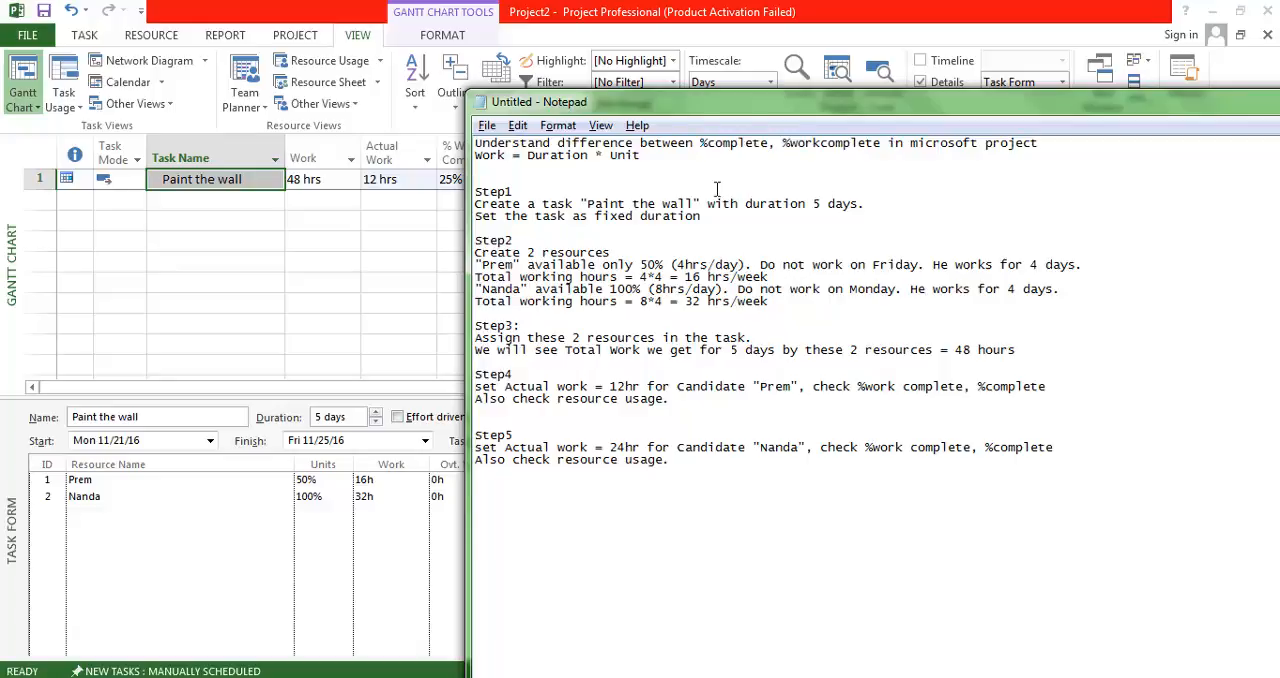